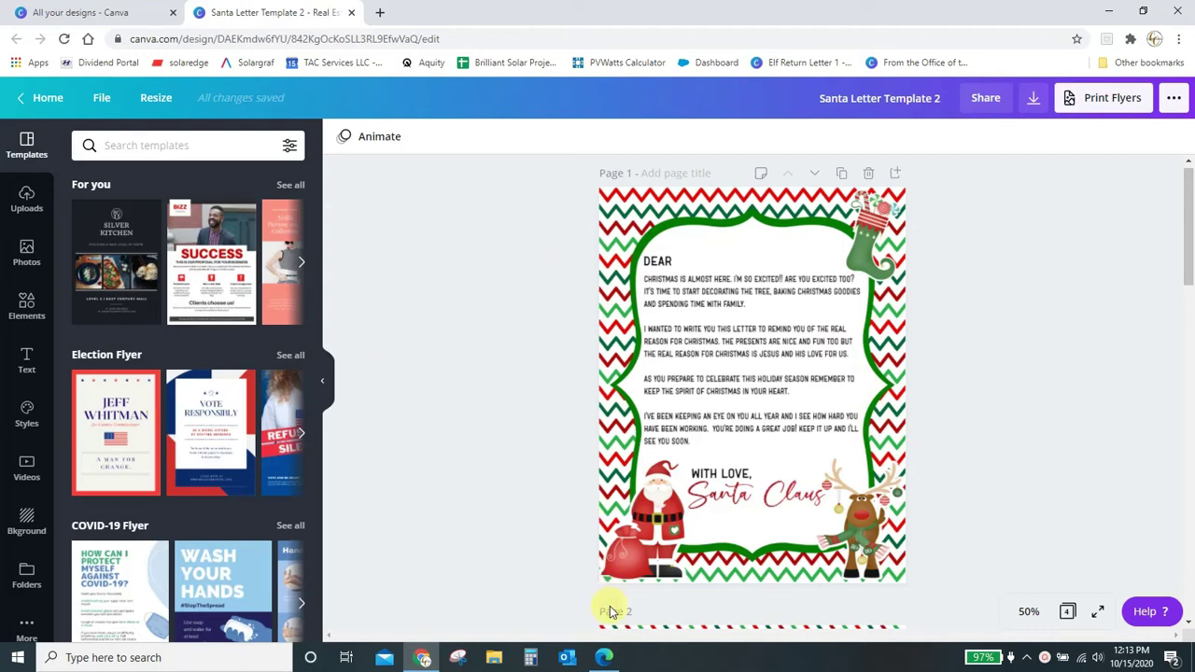
- Open the Santa Letter Set 2 link from the instructions PDF in a new Edge tab
left_click(604, 659)
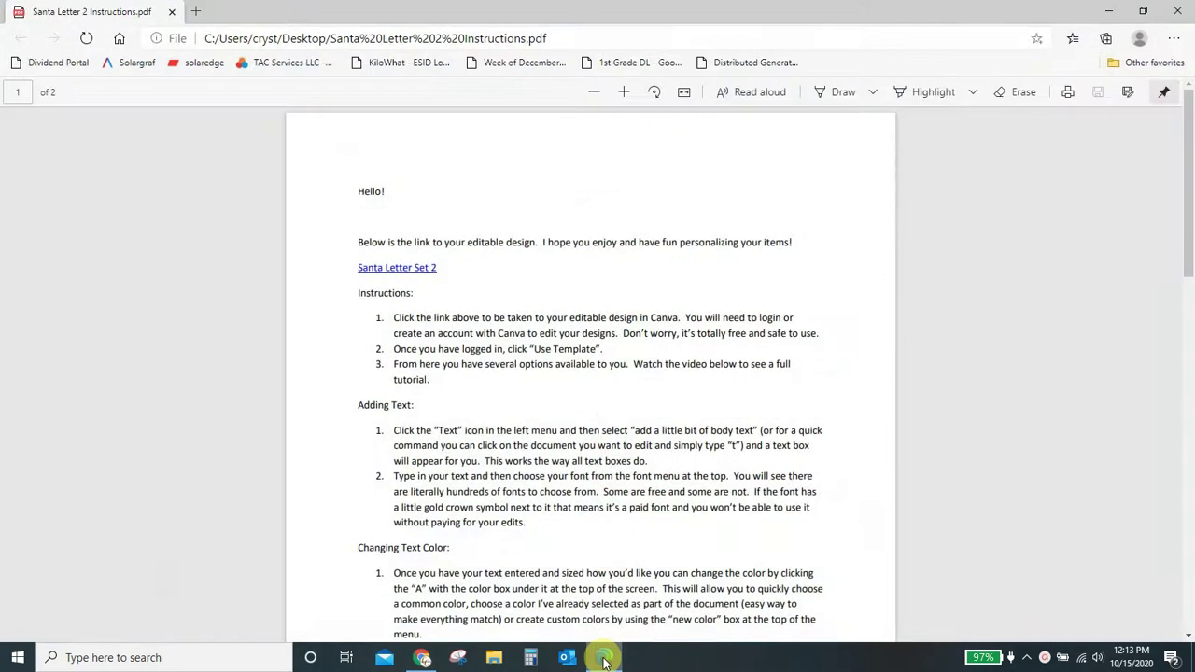
right_click(416, 273)
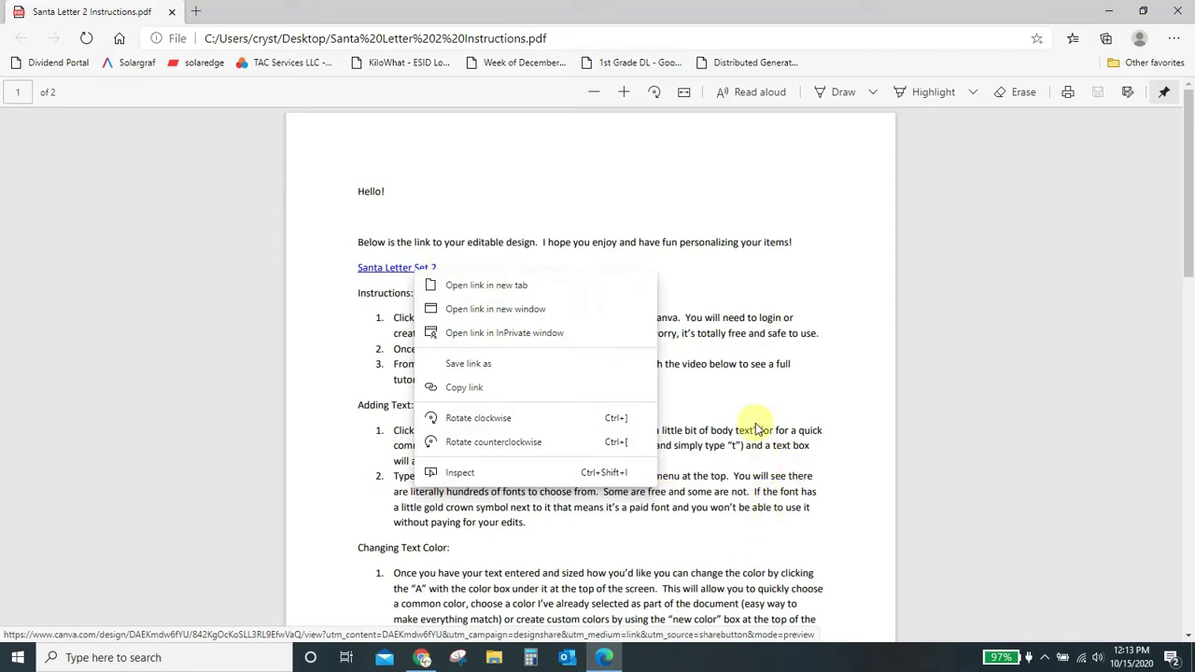
scroll(754, 422, "down", 3)
scroll(755, 422, "up", 2)
scroll(754, 422, "down", 3)
scroll(754, 423, "up", 4)
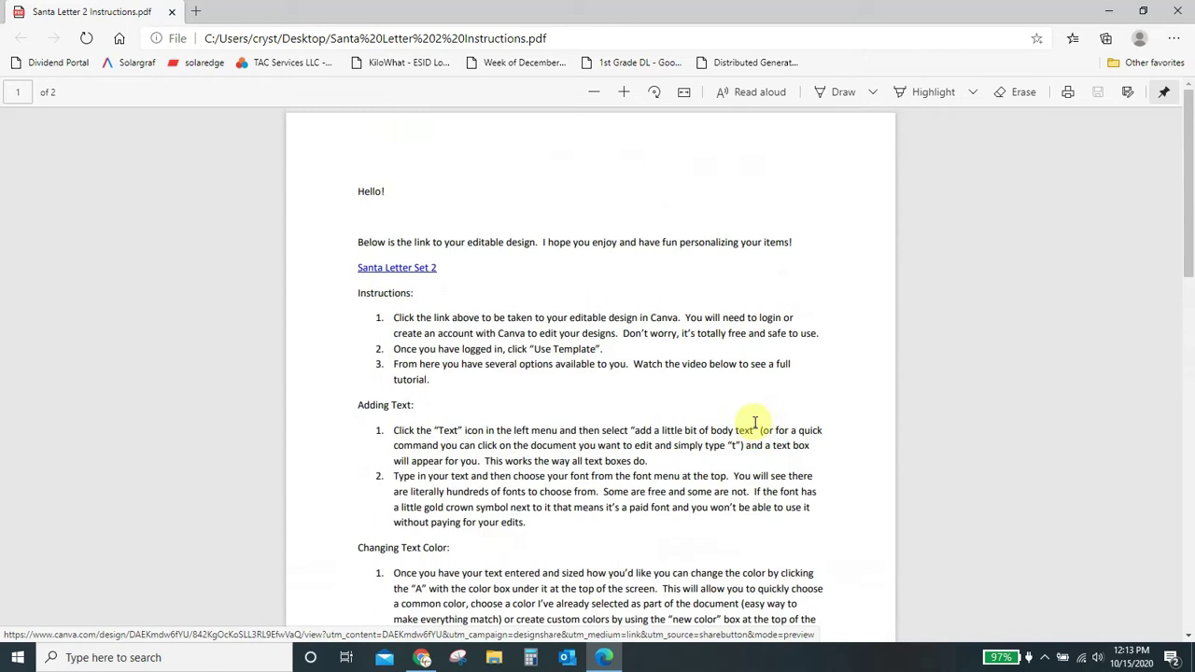
right_click(408, 278)
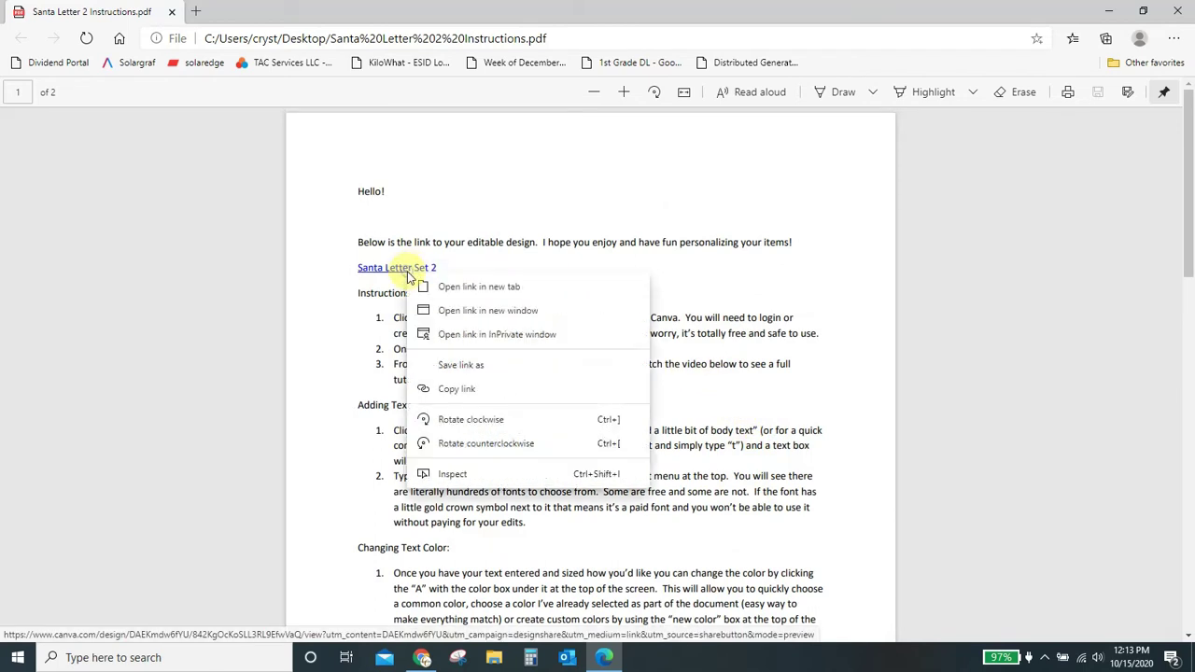
left_click(458, 292)
left_click(296, 13)
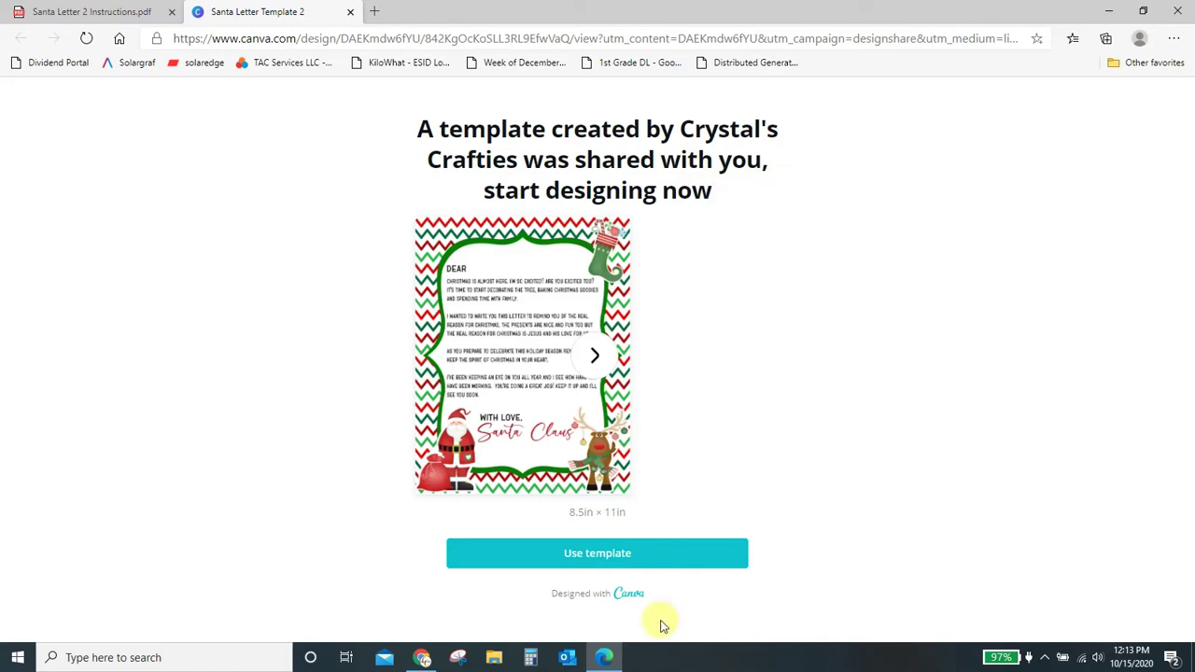
- Choose Use template and log in with the saved Canva account to get an editable copy
left_click(587, 559)
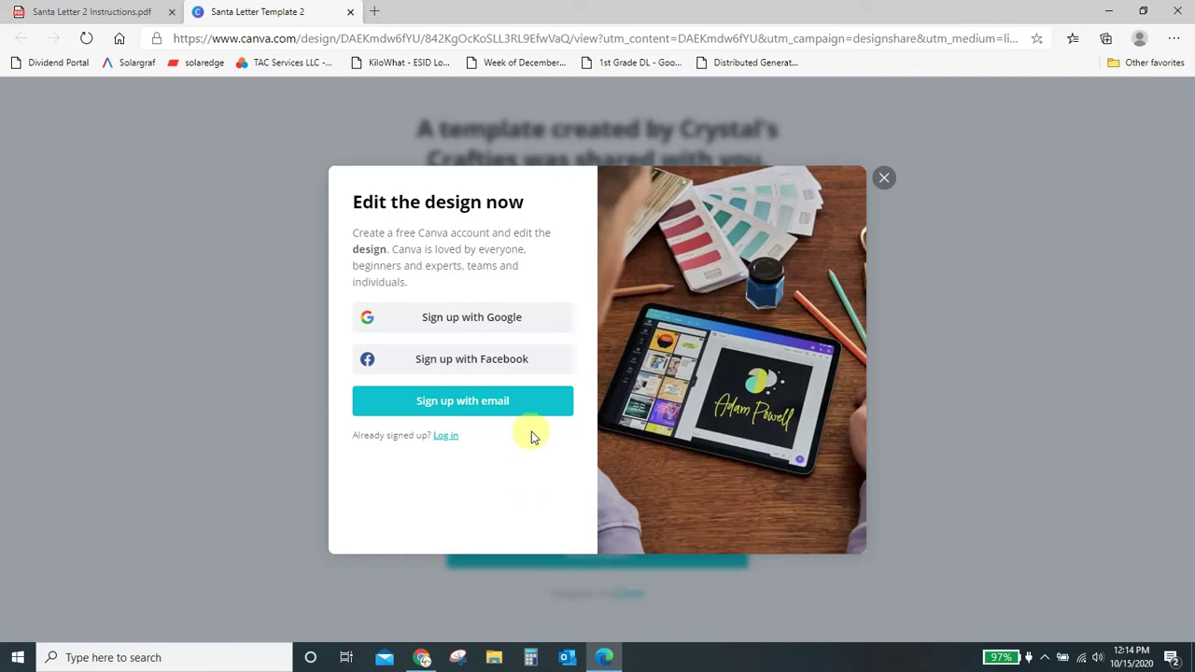
left_click(446, 436)
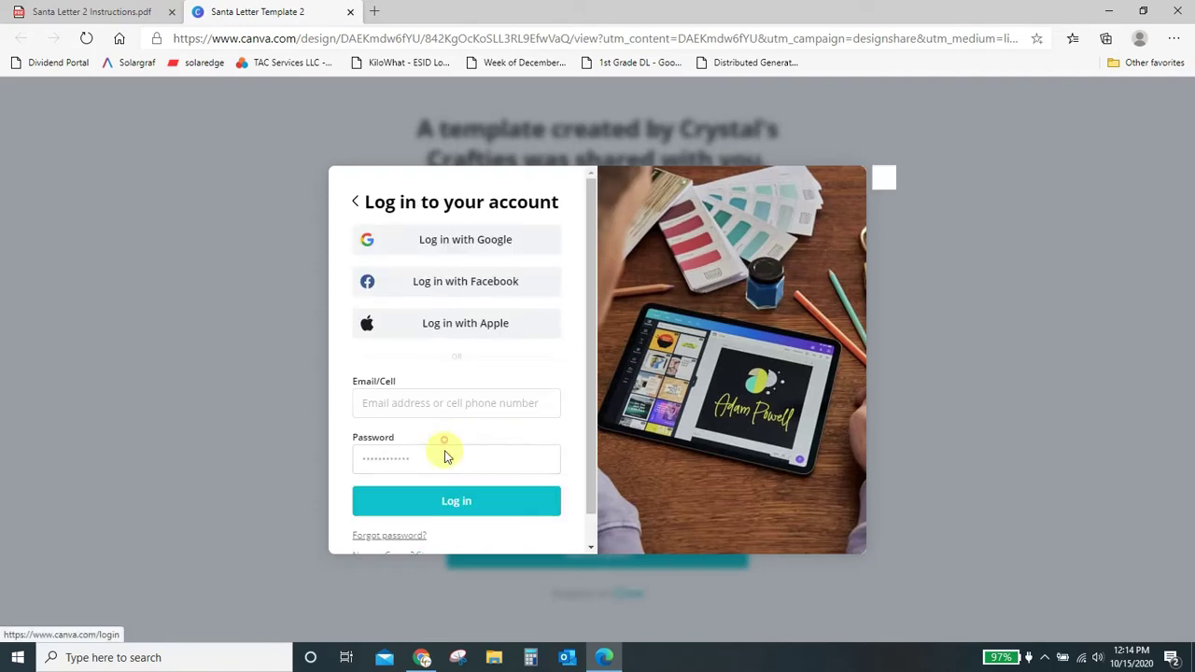
left_click(475, 403)
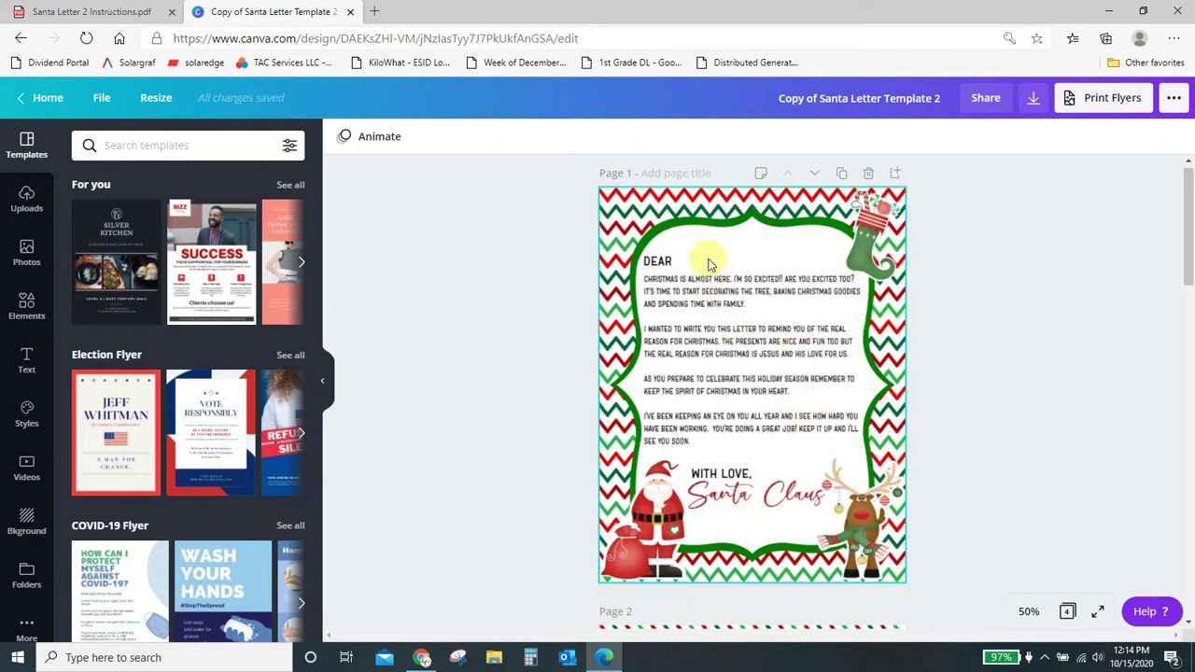
- Scroll through pages 1 to 4 down to the blank page 4 letter
scroll(701, 280, "down", 4)
scroll(822, 425, "down", 1)
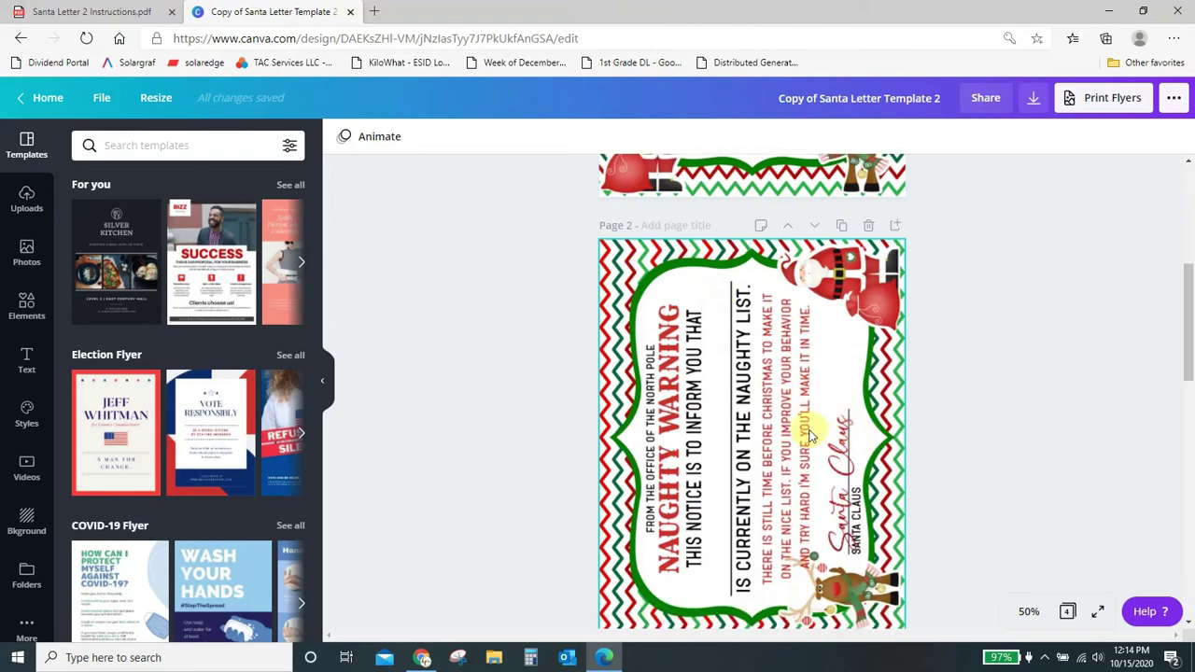
scroll(779, 394, "down", 5)
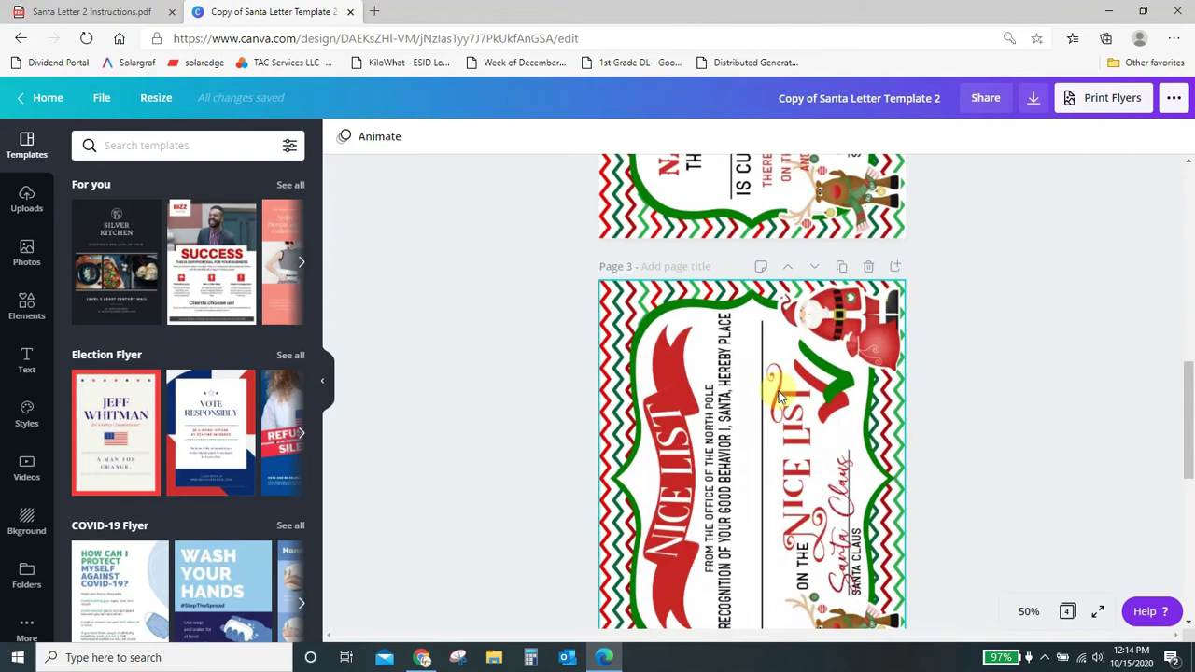
scroll(771, 416, "down", 6)
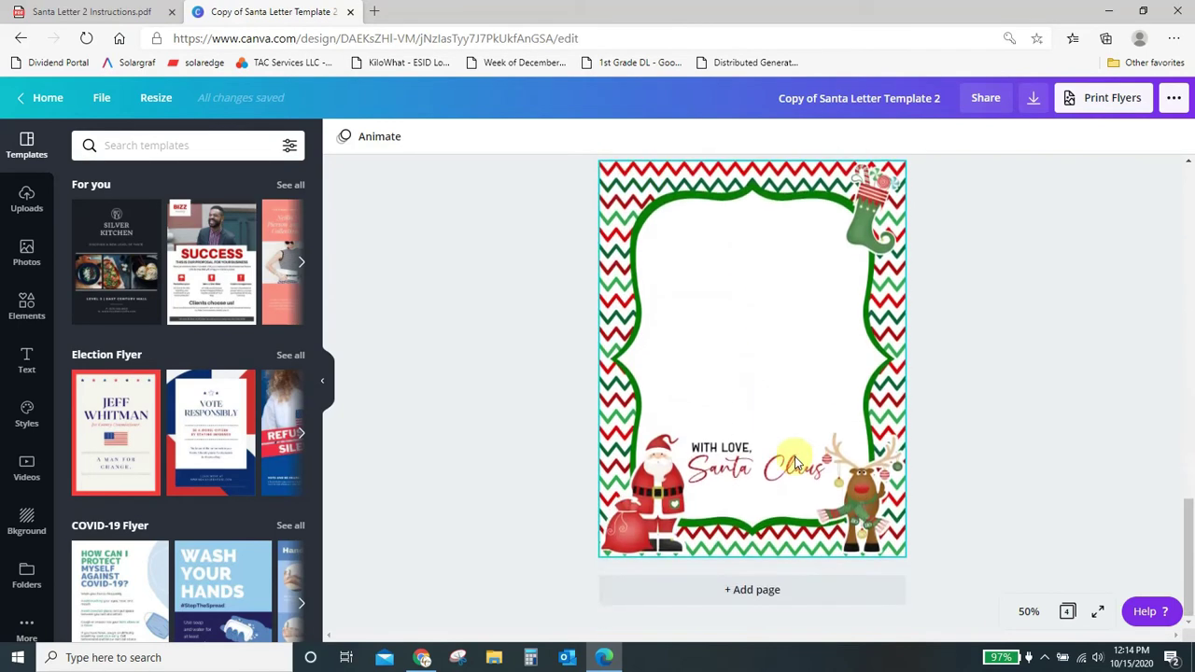
scroll(785, 406, "up", 1)
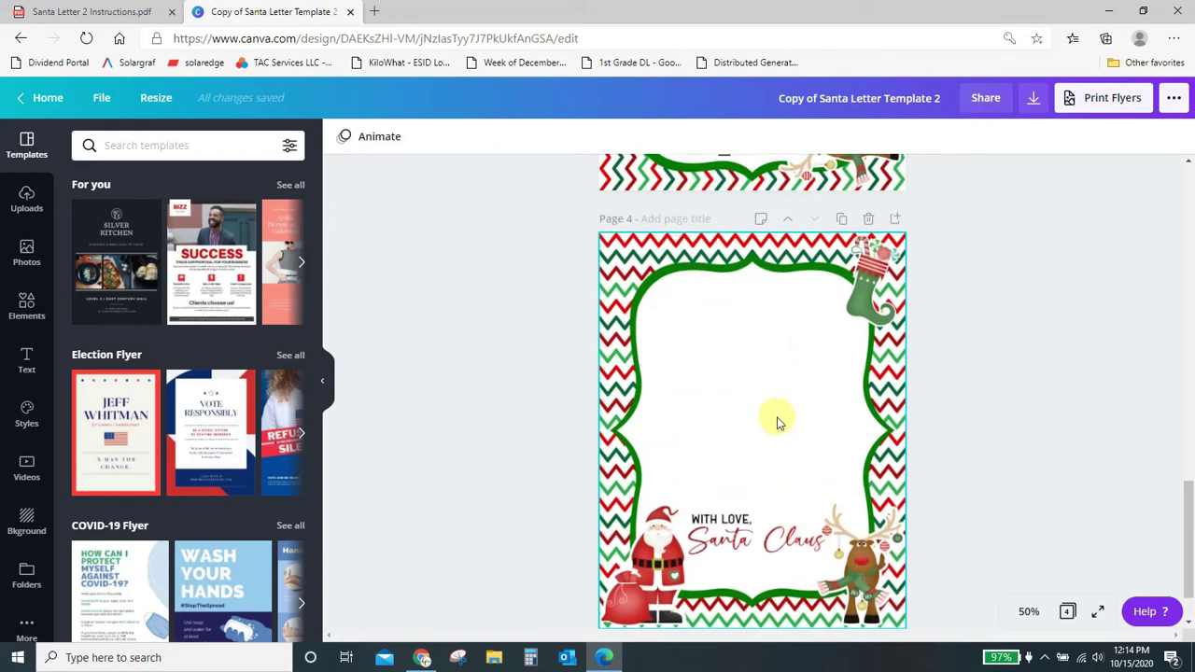
scroll(779, 421, "up", 2)
scroll(779, 420, "down", 2)
scroll(785, 432, "down", 1)
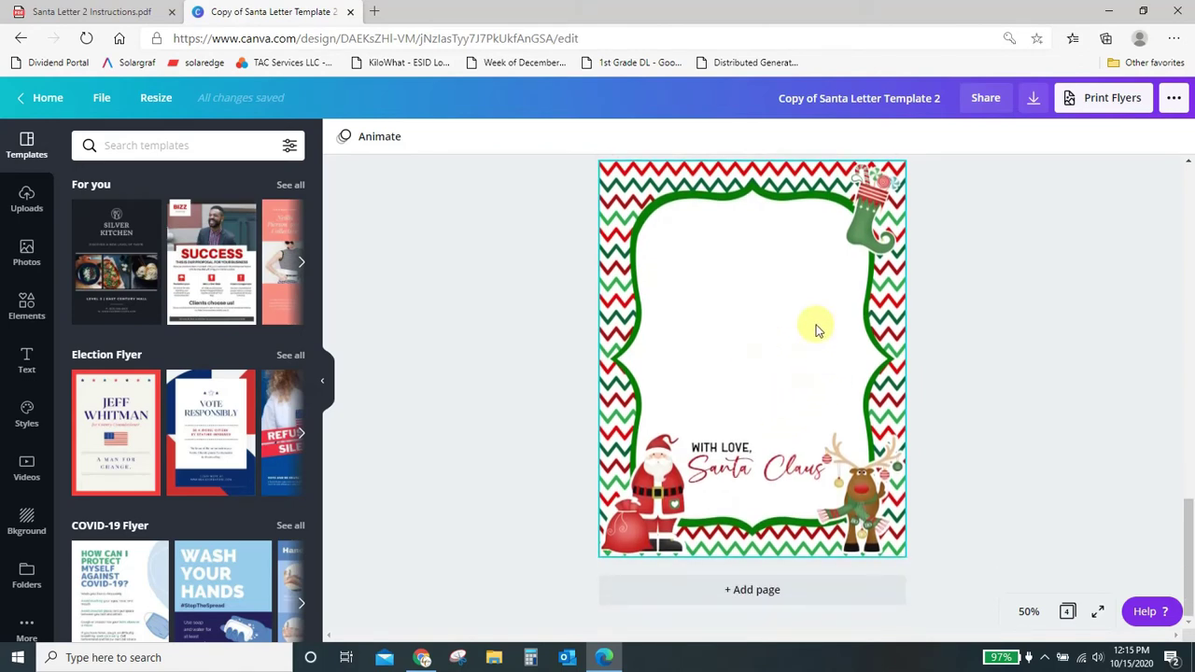
- Add a body text box to the page, then clear its placeholder text
left_click(24, 357)
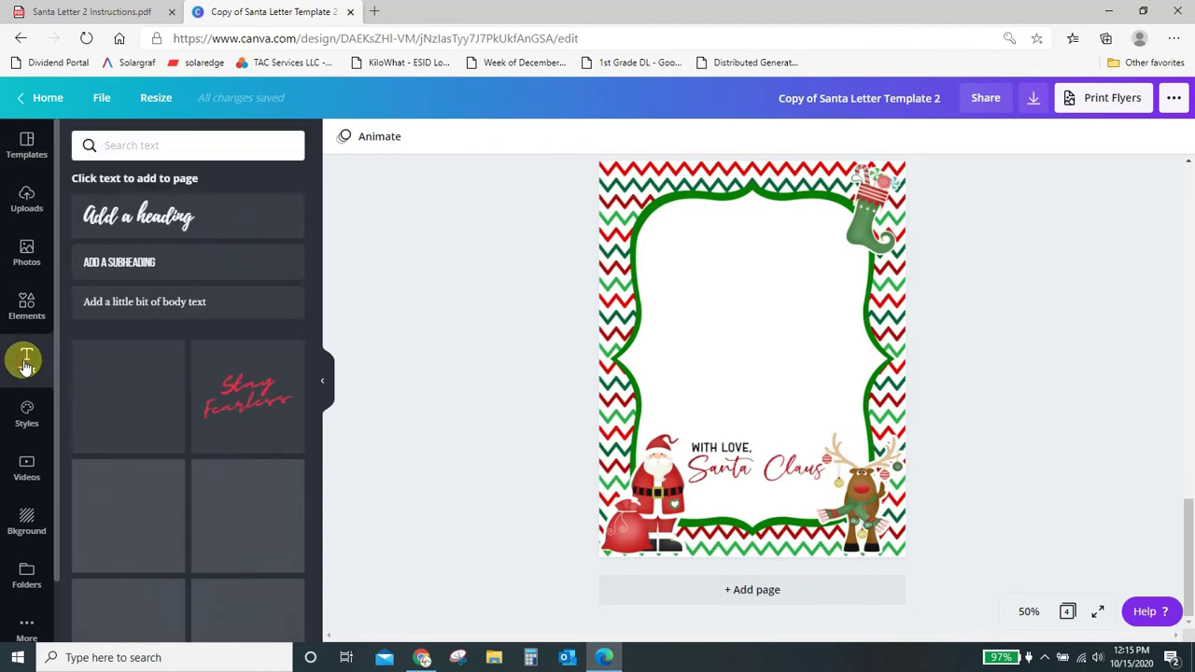
left_click(109, 302)
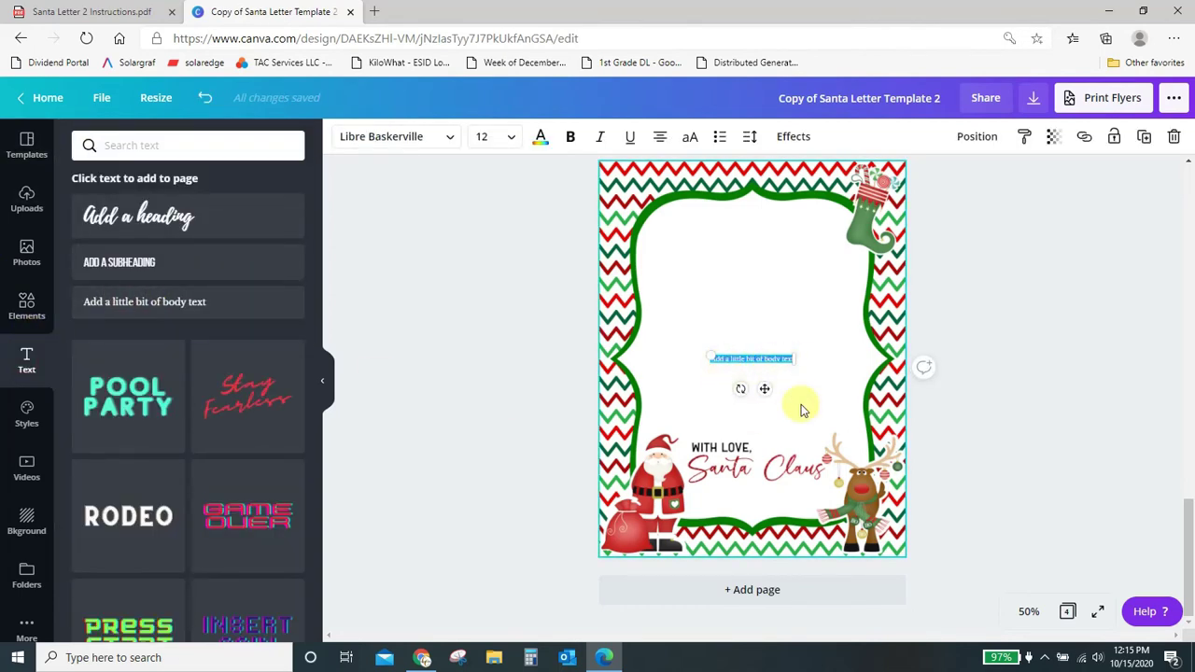
key("BackSpace")
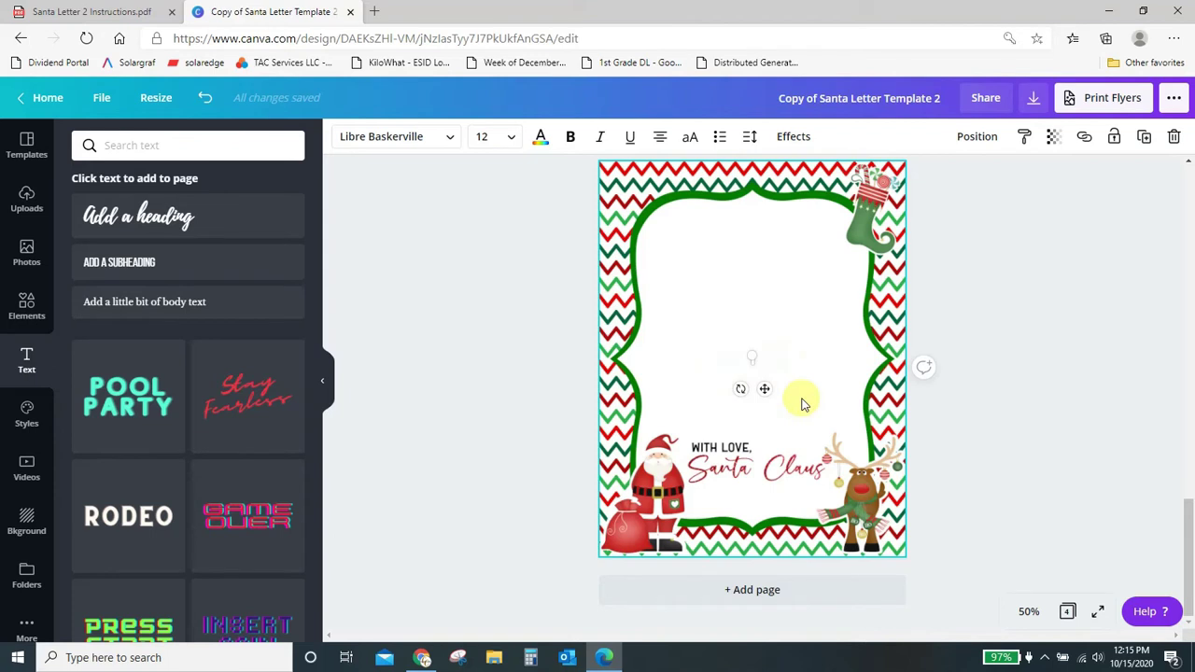
left_click(789, 331)
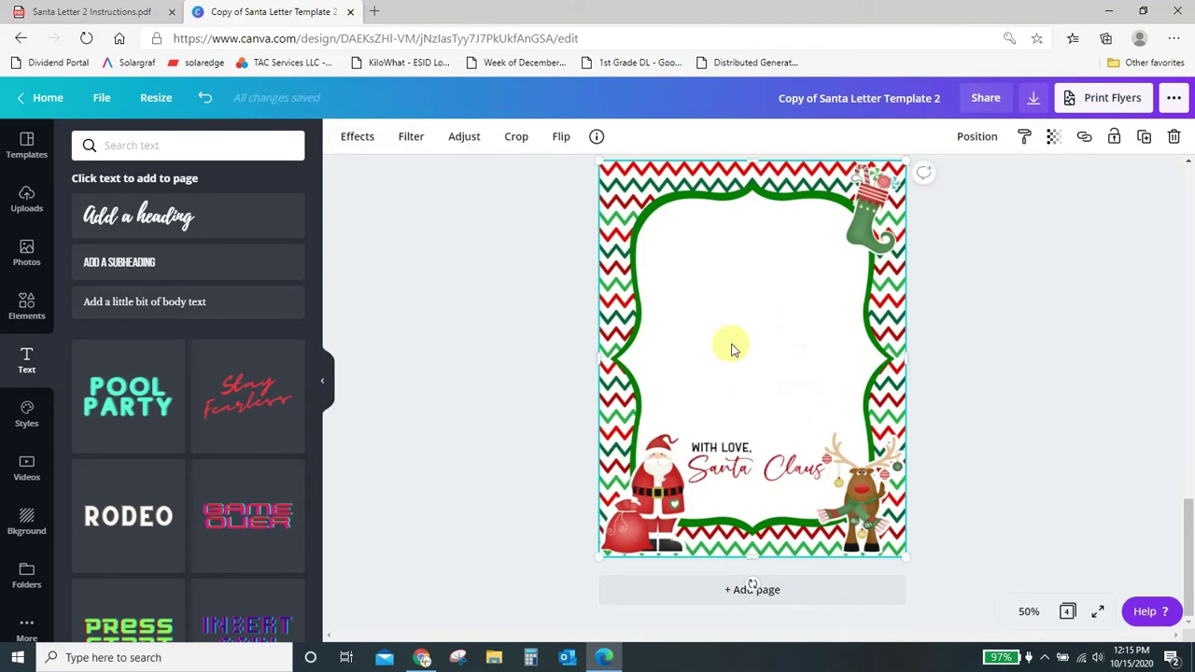
- Add a centred text box in Cantata One containing the craft-shop name
key("t")
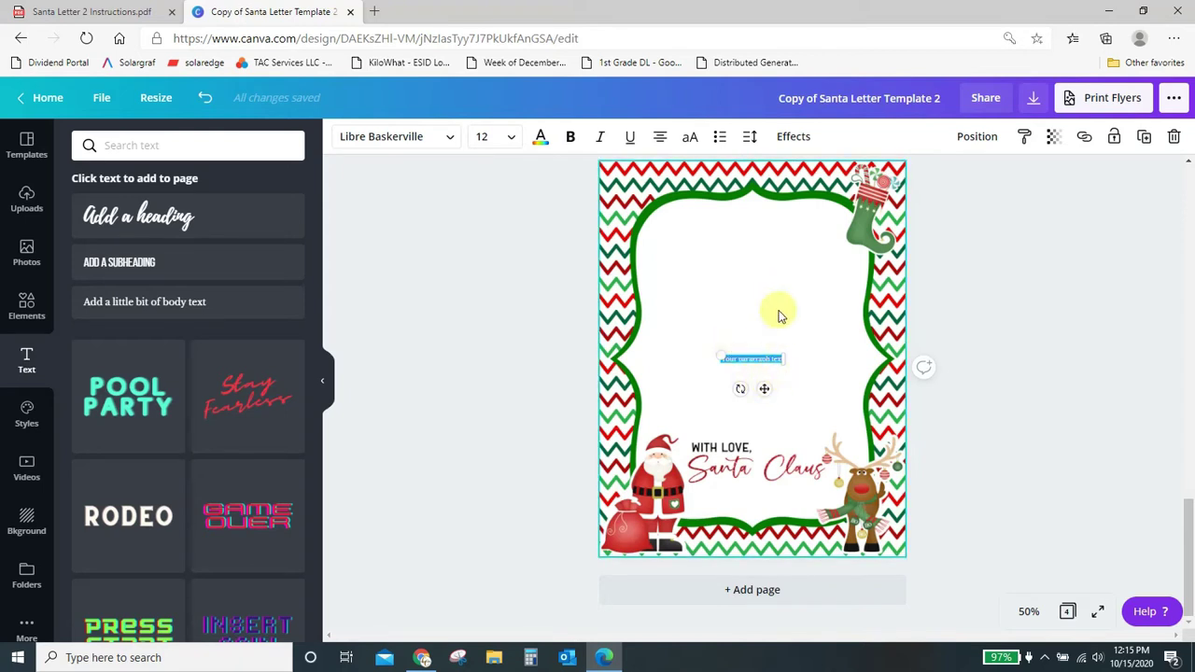
left_click(450, 140)
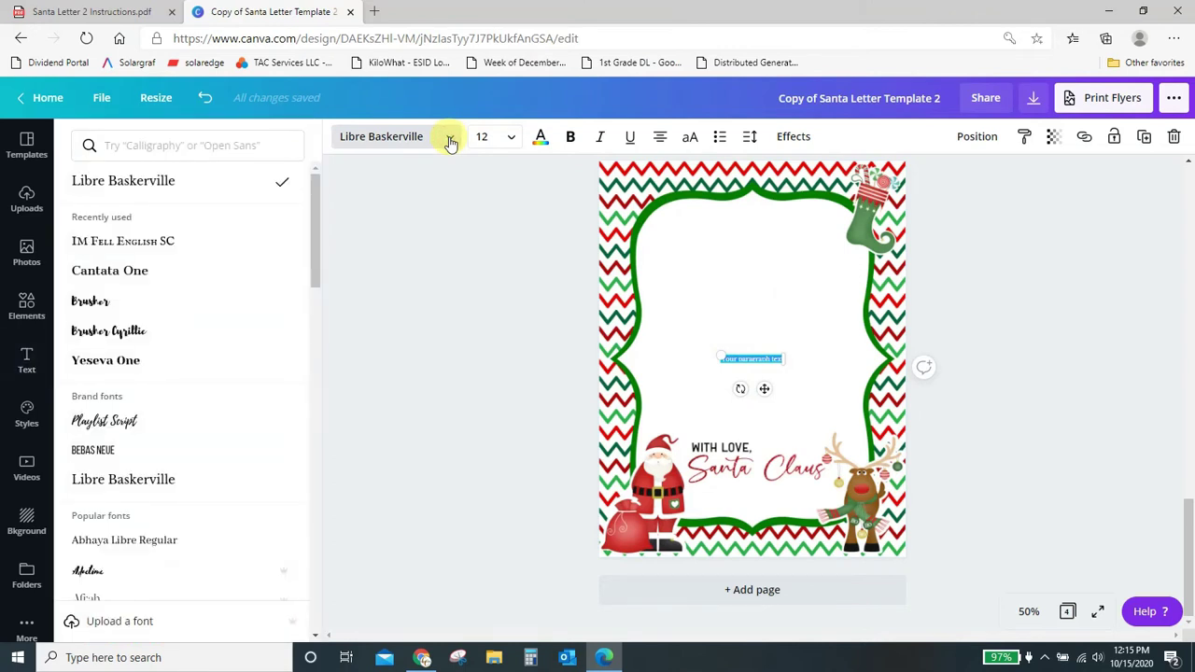
left_click(166, 270)
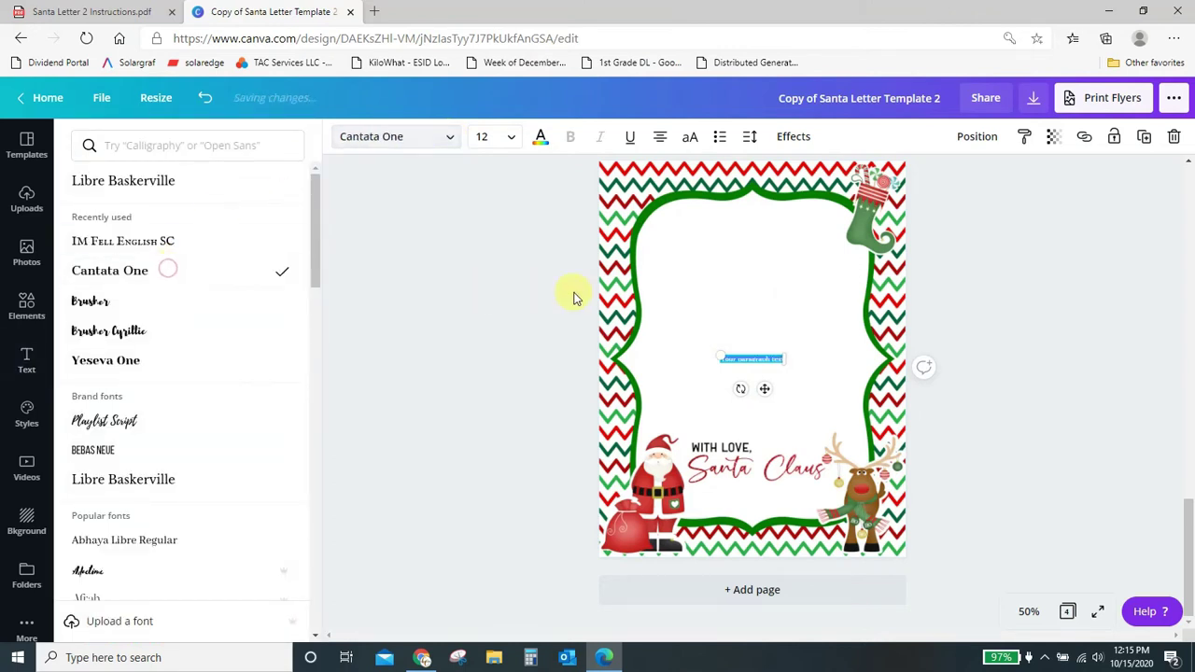
key("BackSpace")
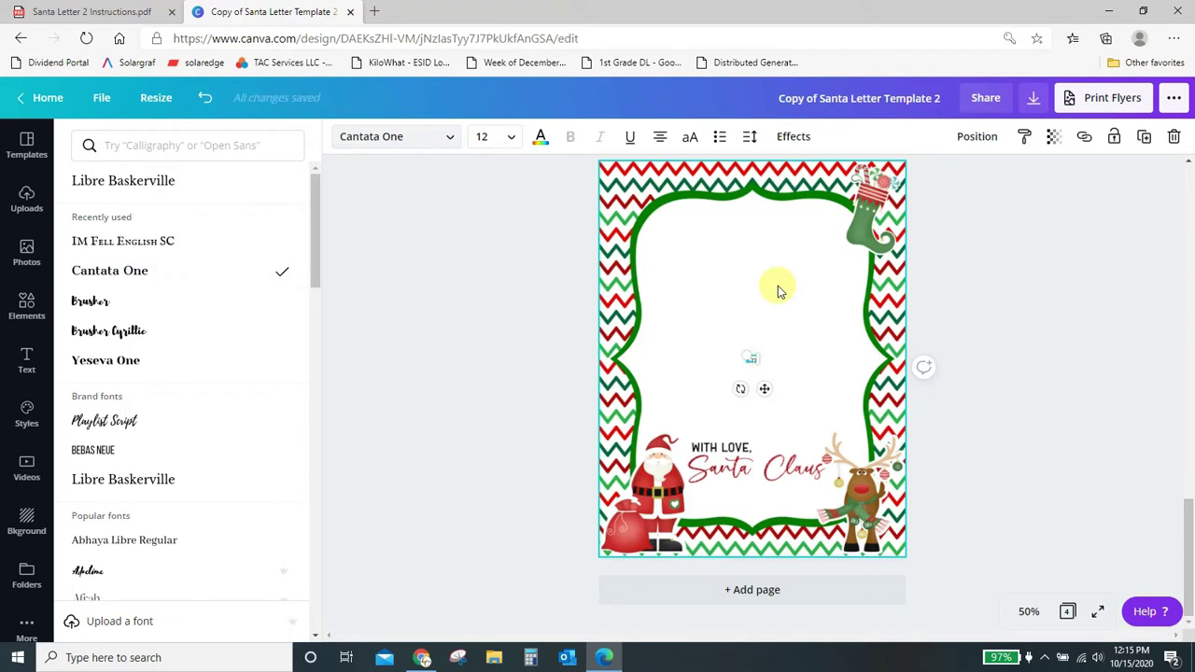
type("cr")
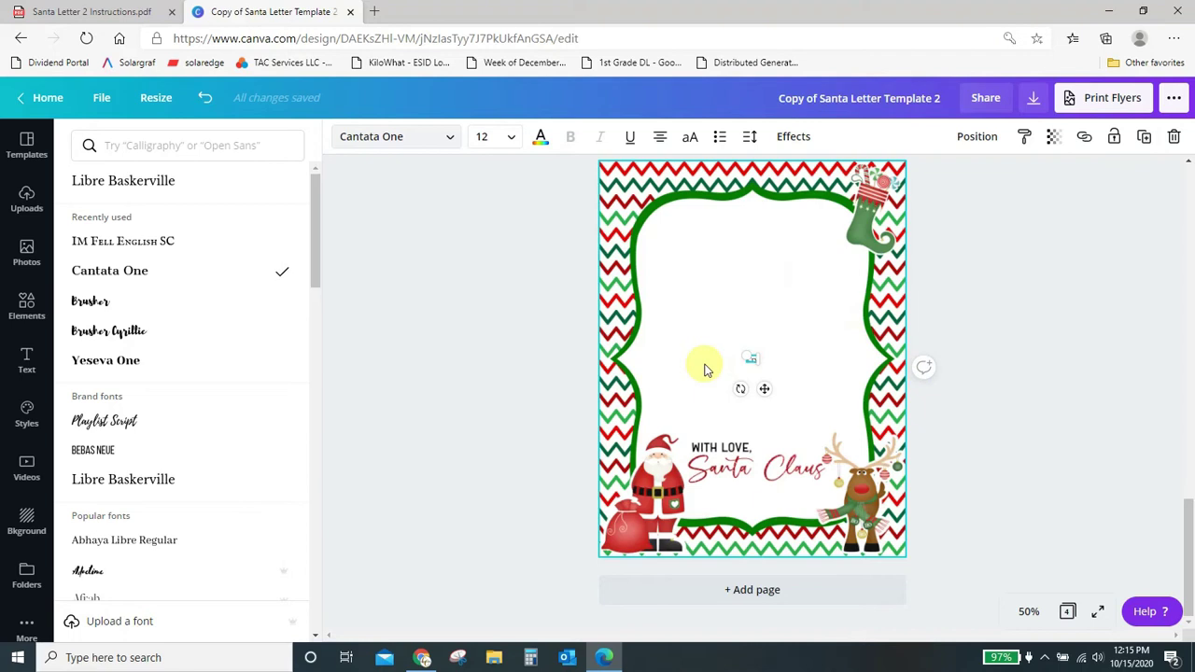
type("ystal's Crafties")
- Enlarge the name text to size 64 and move it up and to the right
left_click(745, 299)
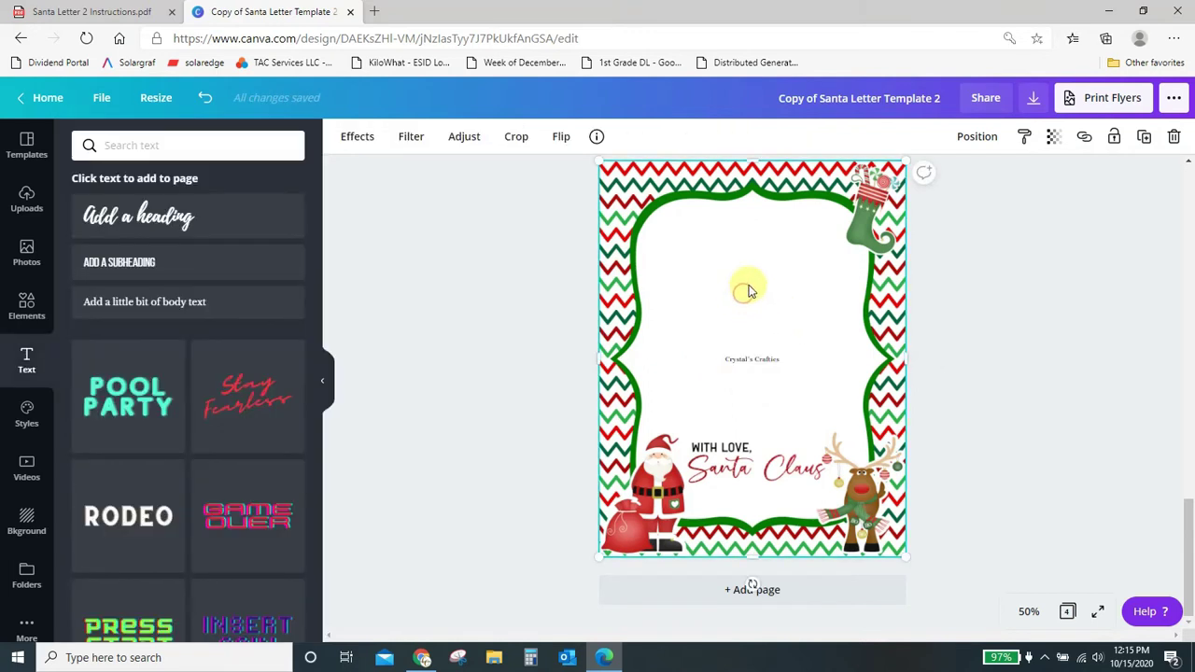
left_click(771, 360)
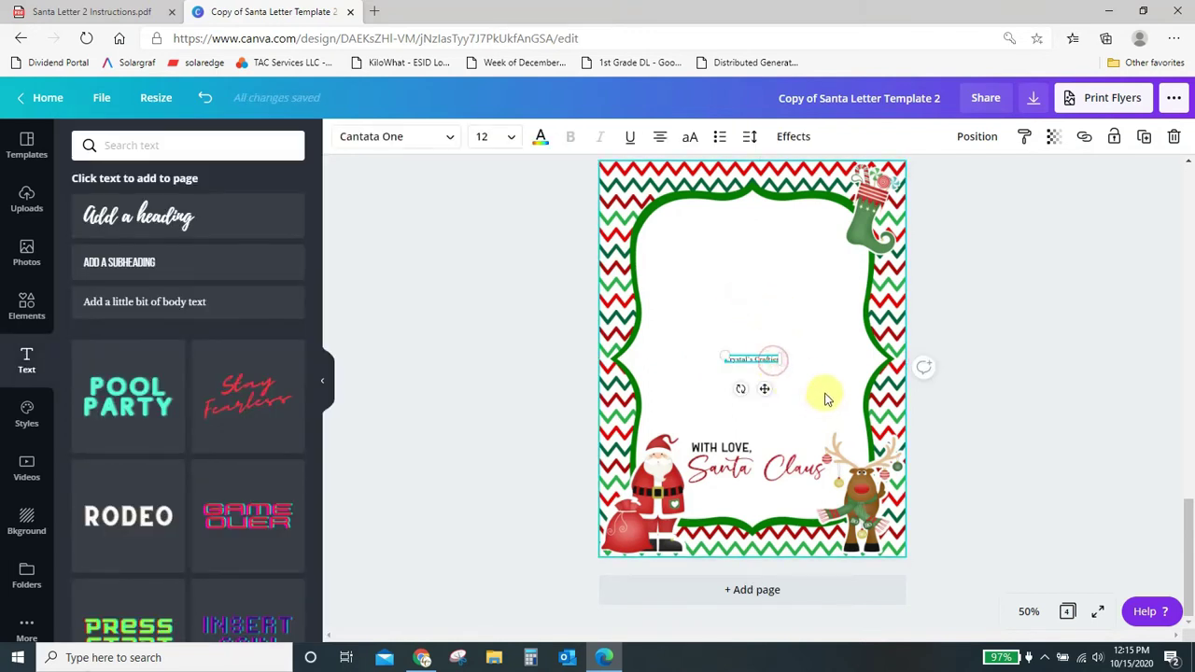
left_click_drag(724, 356, 650, 272)
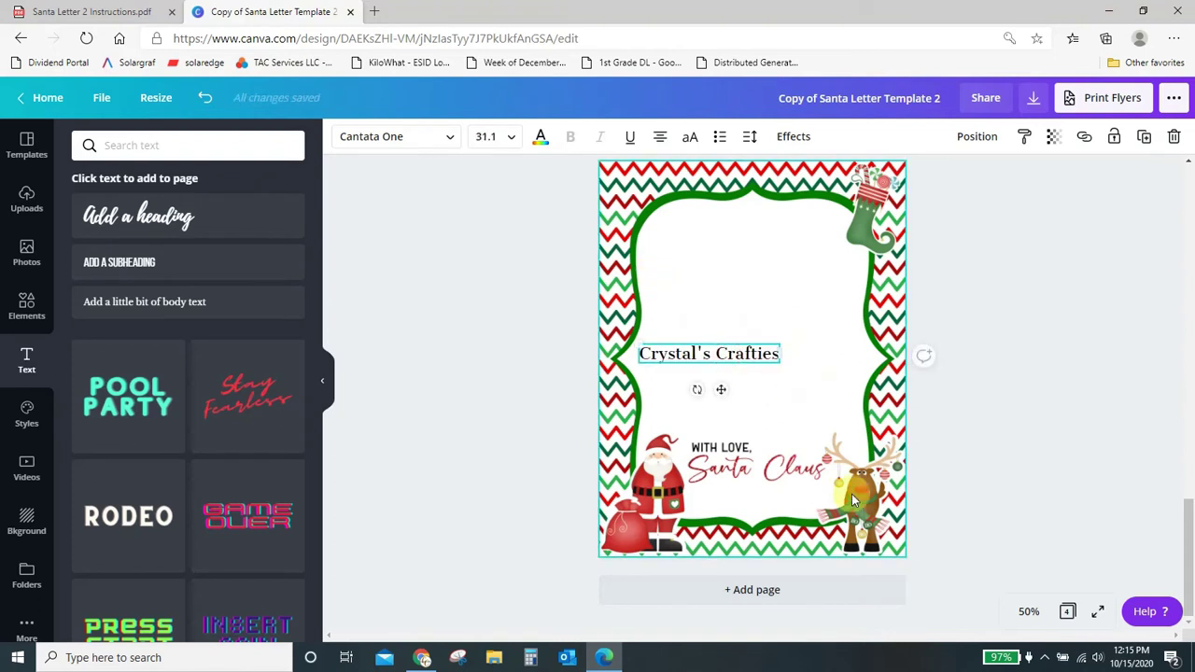
left_click(512, 142)
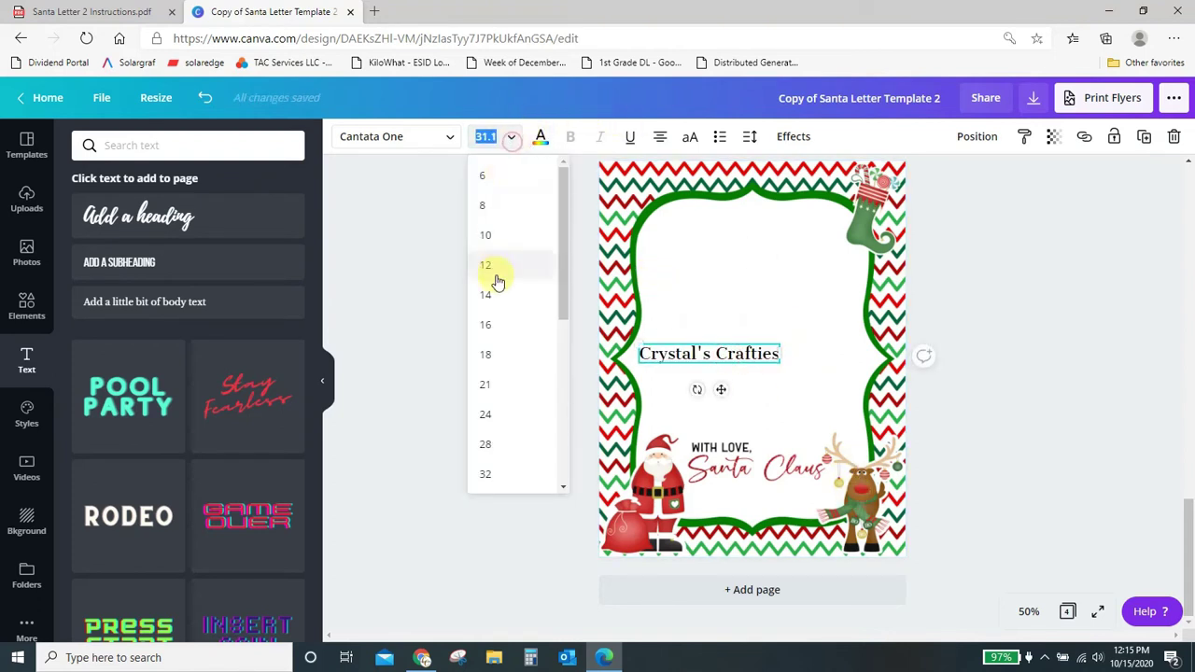
scroll(488, 327, "down", 2)
left_click(498, 421)
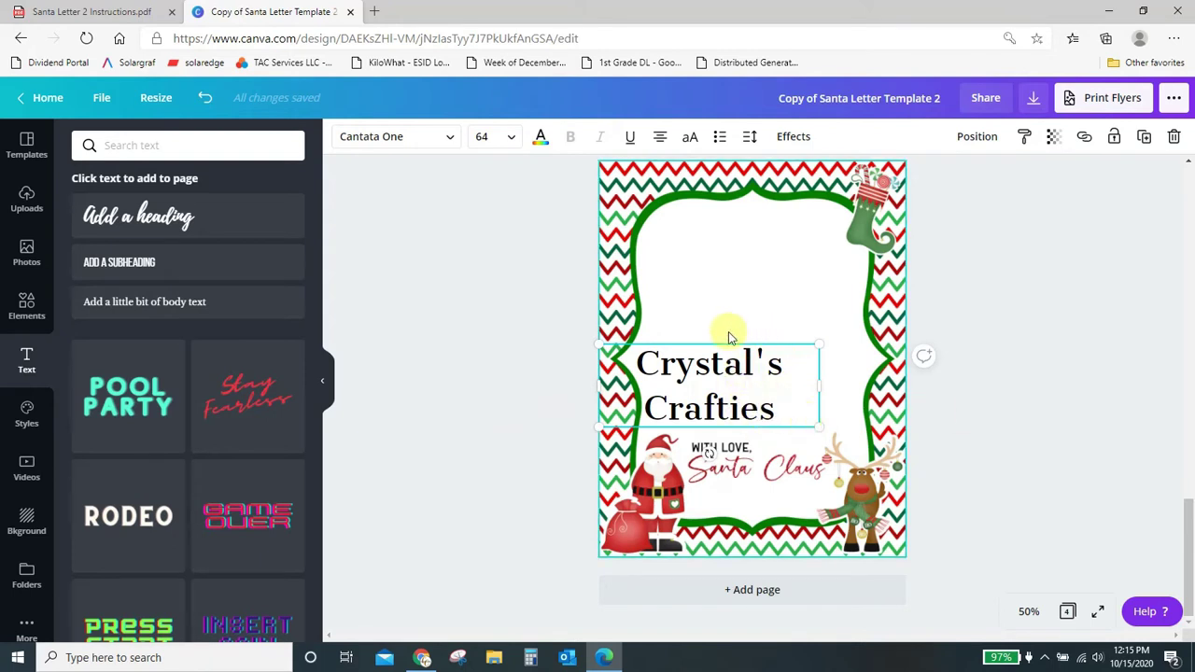
left_click(715, 298)
left_click_drag(707, 365, 757, 238)
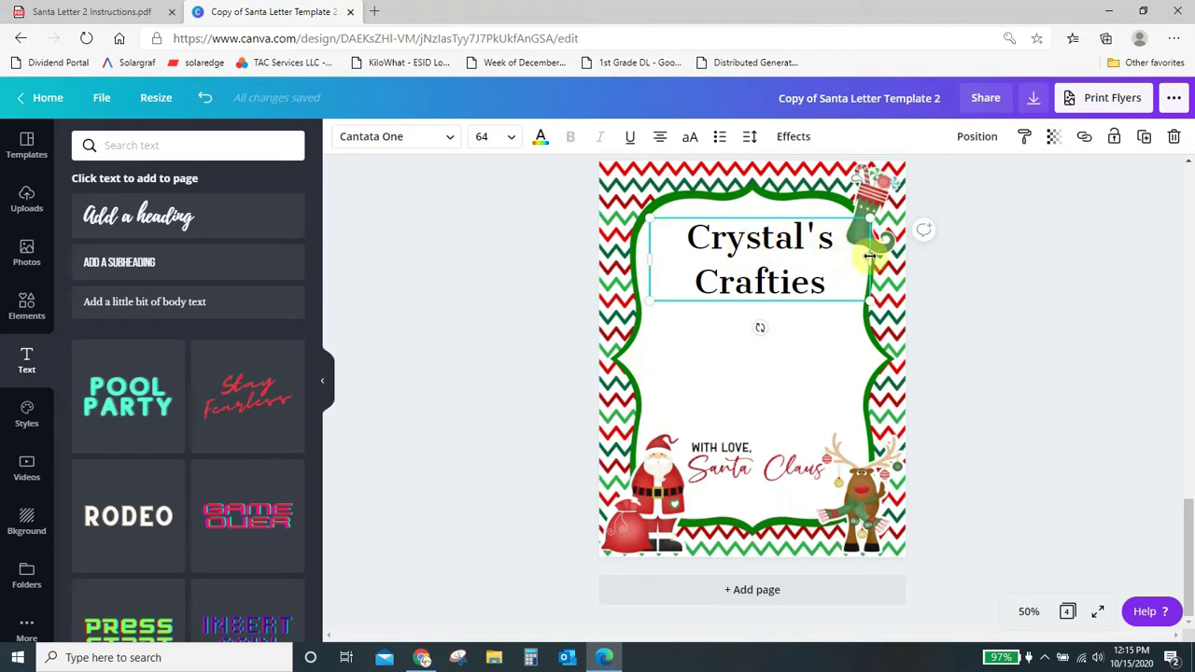
- Narrow the text box and append ' is showing me how to edit these templates.'
left_click_drag(870, 258, 859, 259)
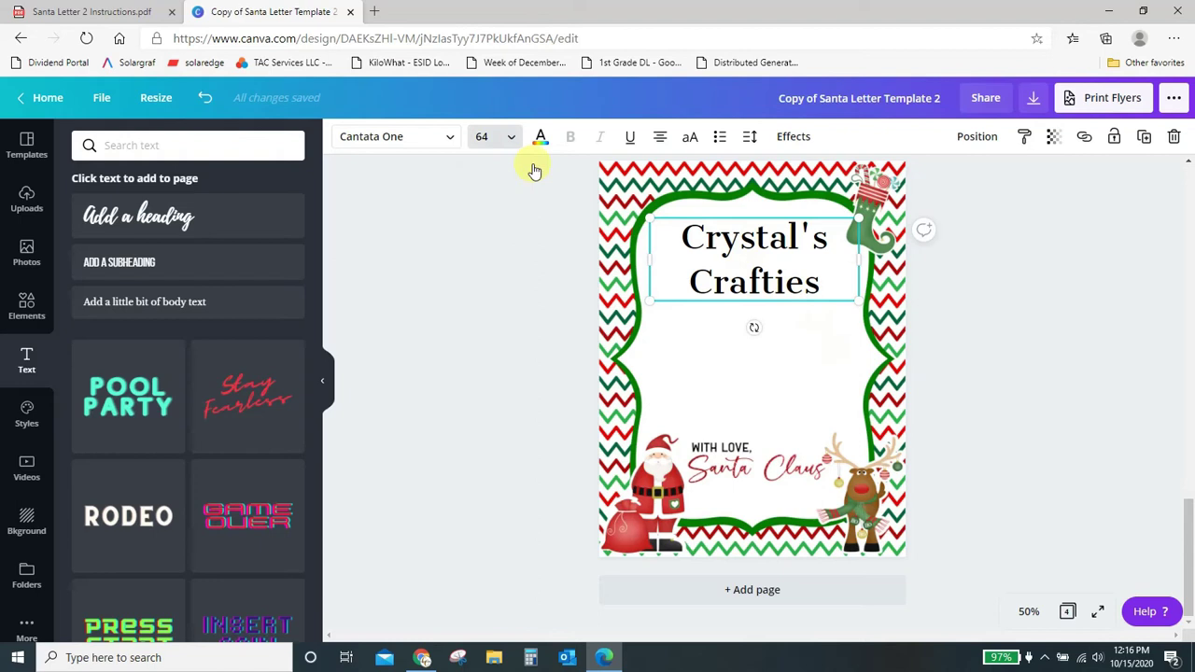
left_click(834, 282)
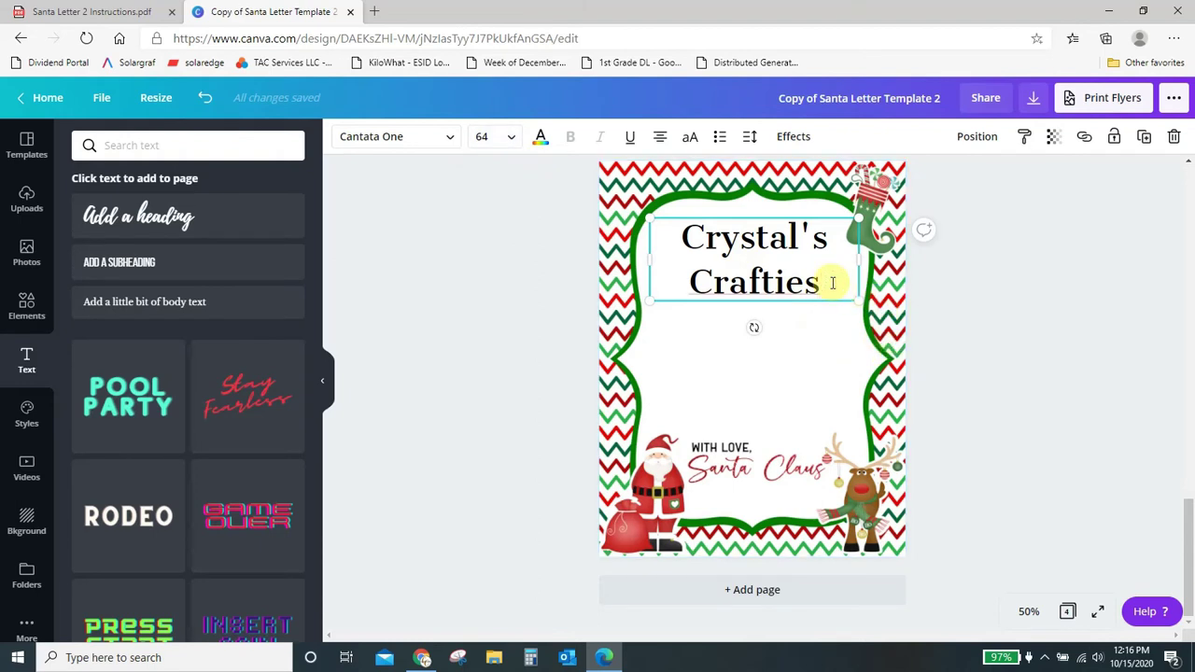
type(". Is")
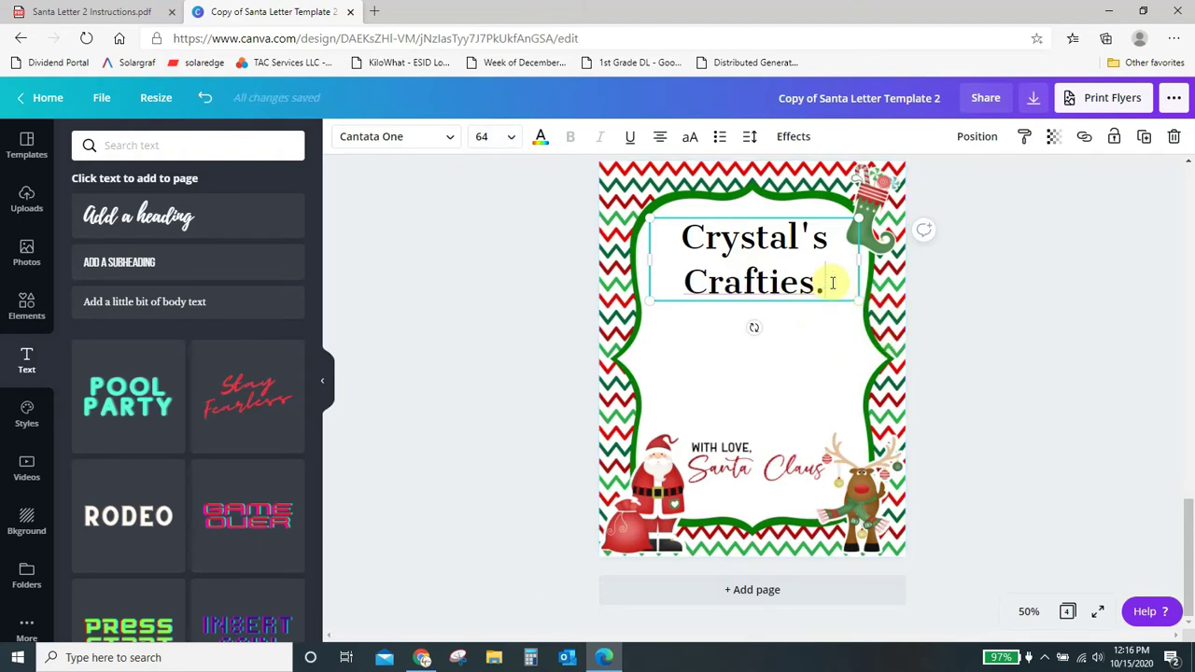
key("BackSpace")
key("BackSpace")
key("BackSpace")
key("BackSpace")
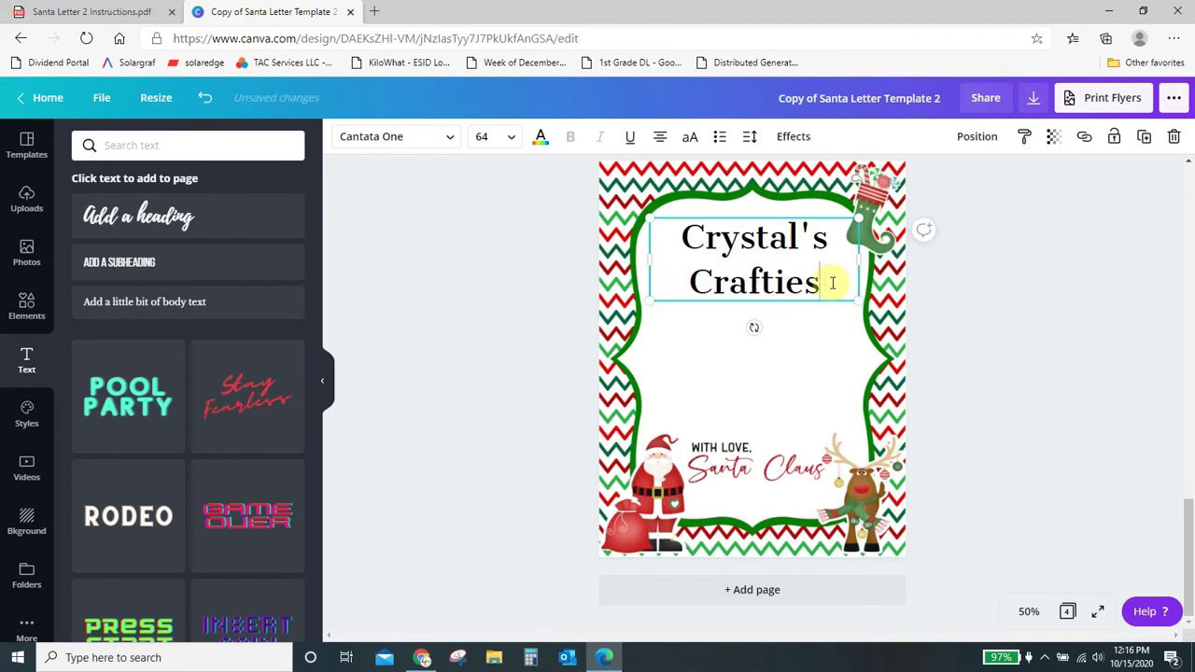
type("is showing me ho")
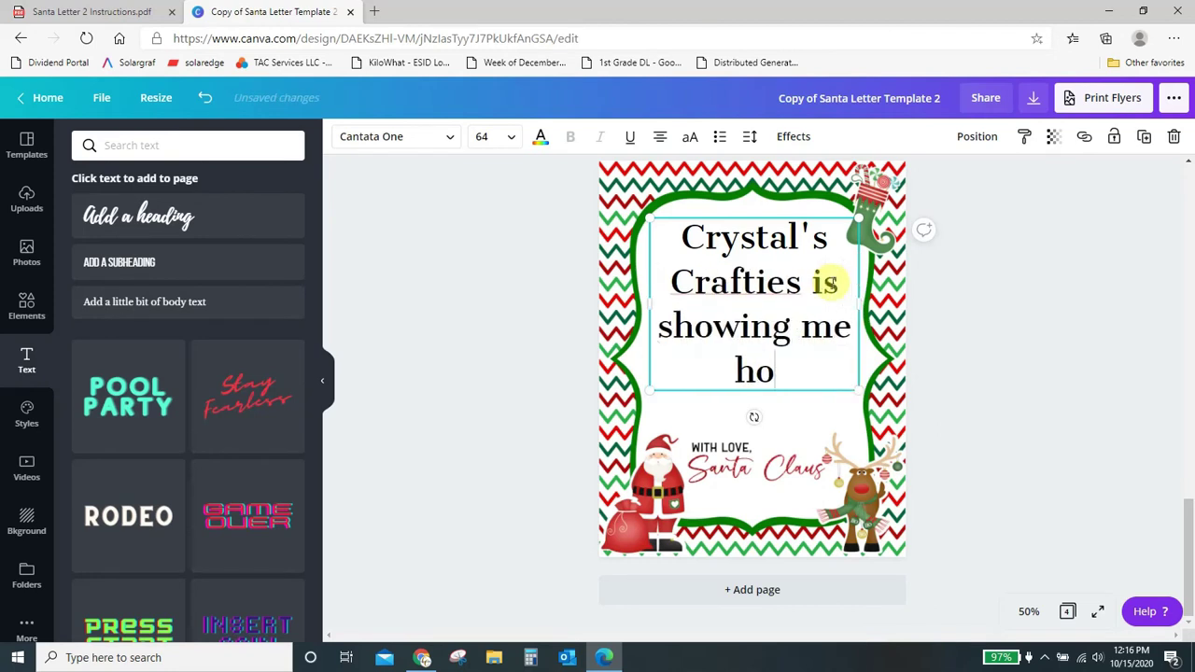
type("w to e")
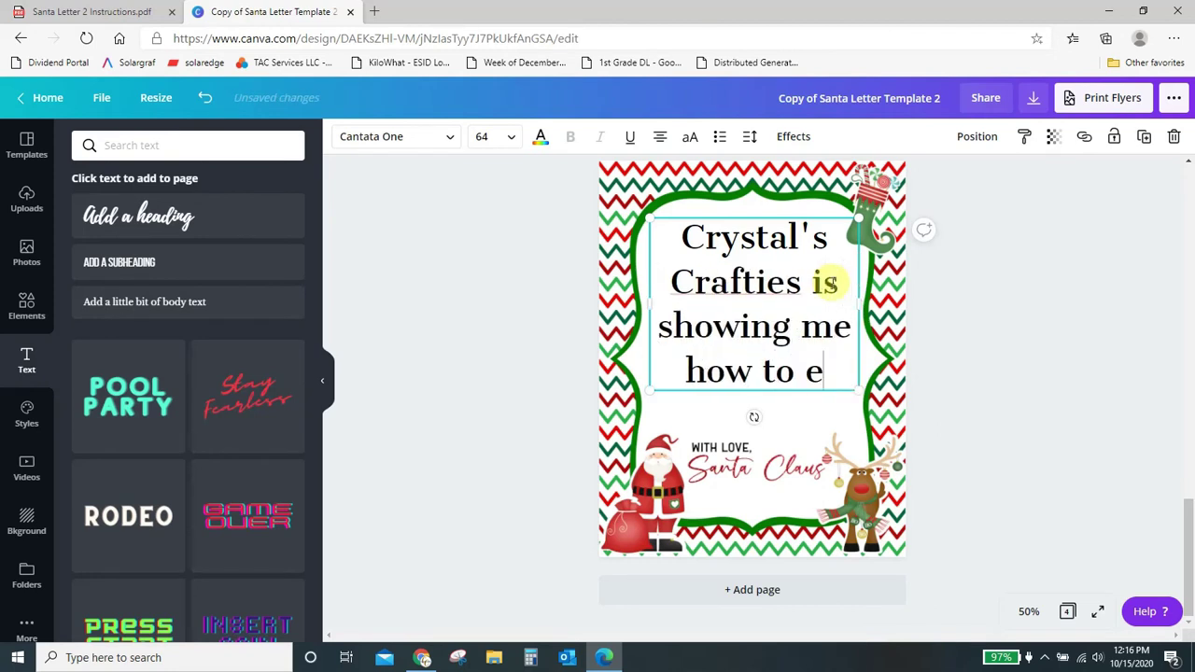
type("dit these templates.")
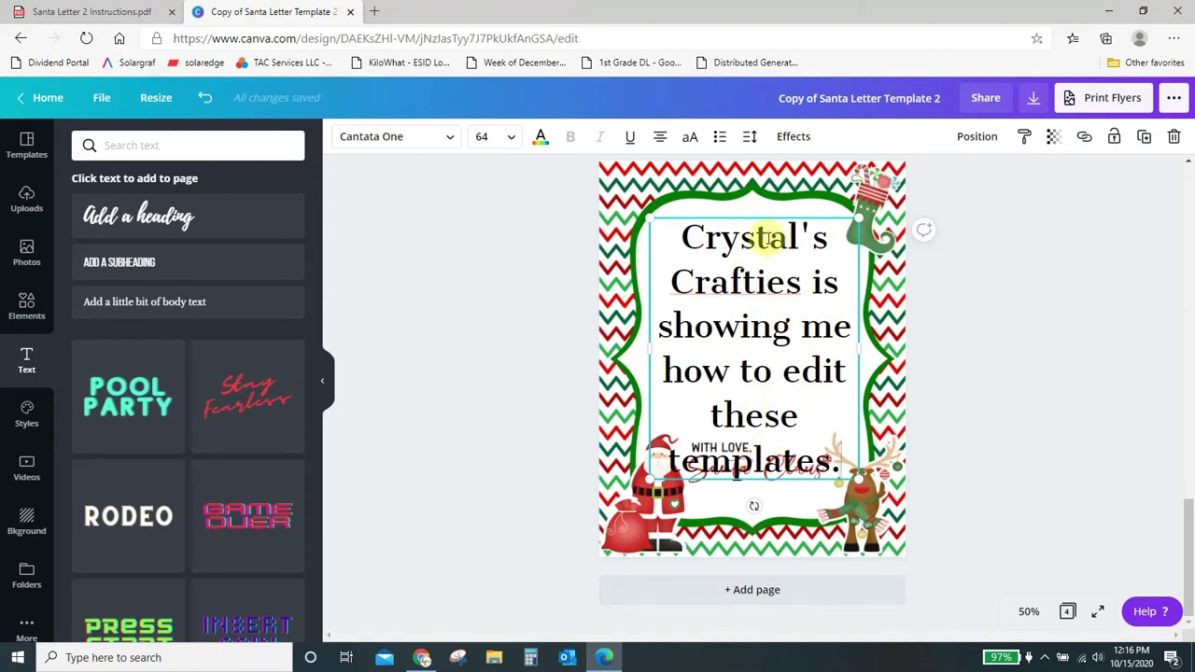
- Set the message's line height to 1.1 and letter spacing to 100
left_click(750, 138)
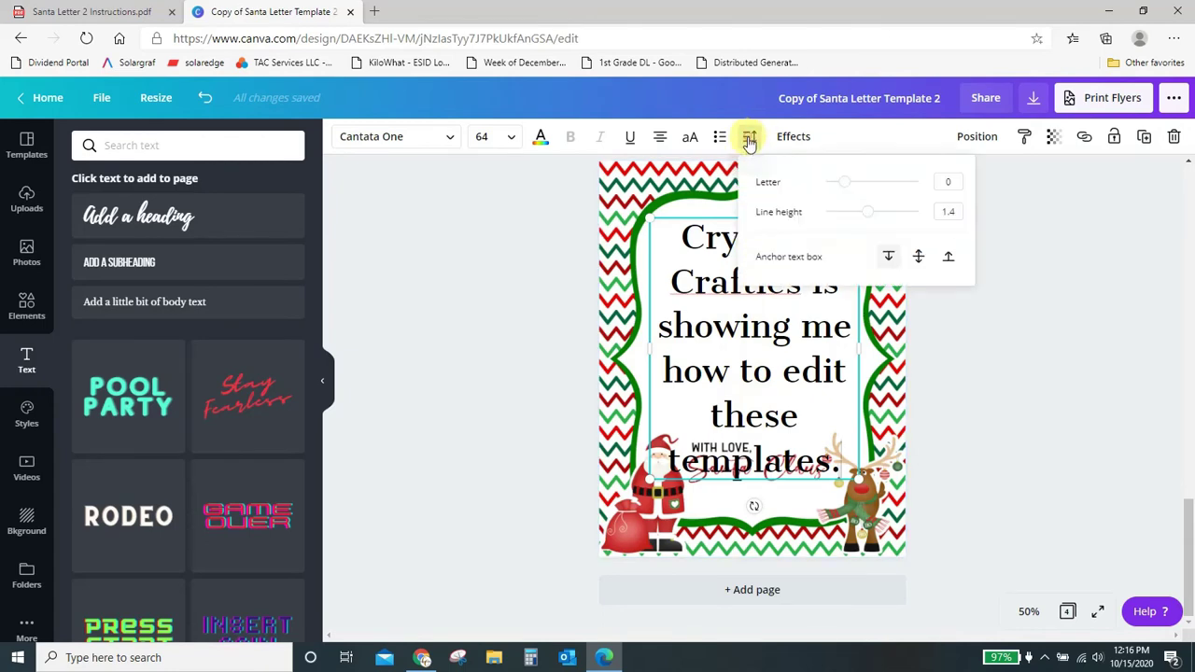
left_click_drag(862, 214, 857, 218)
left_click(800, 344)
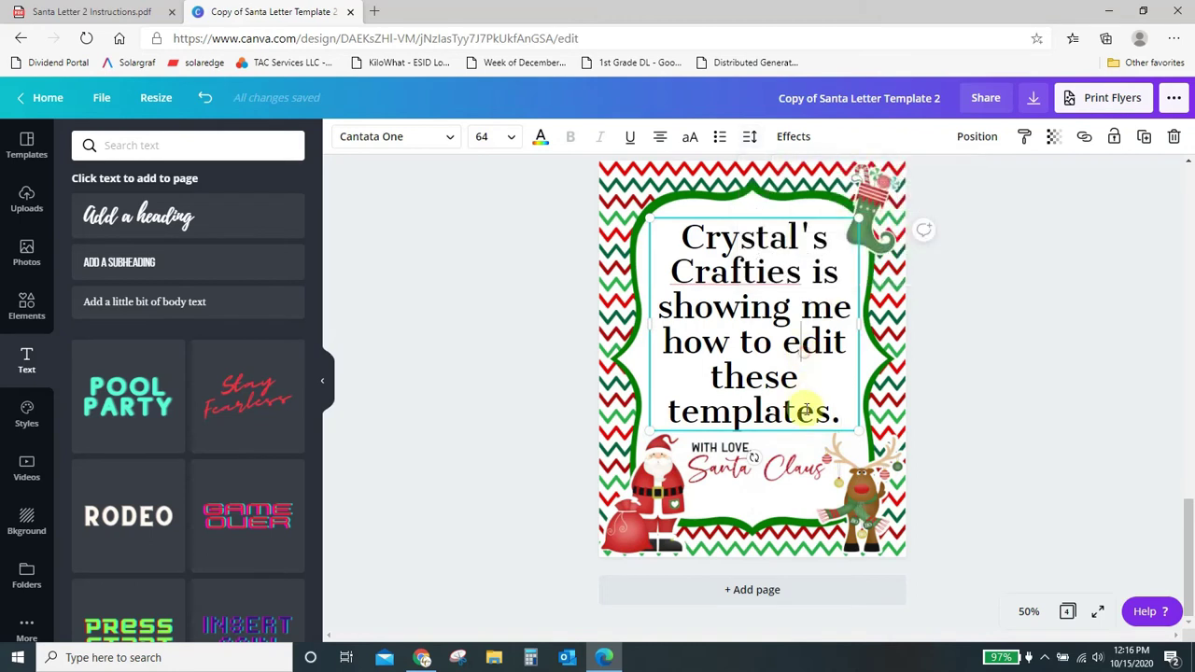
left_click(750, 137)
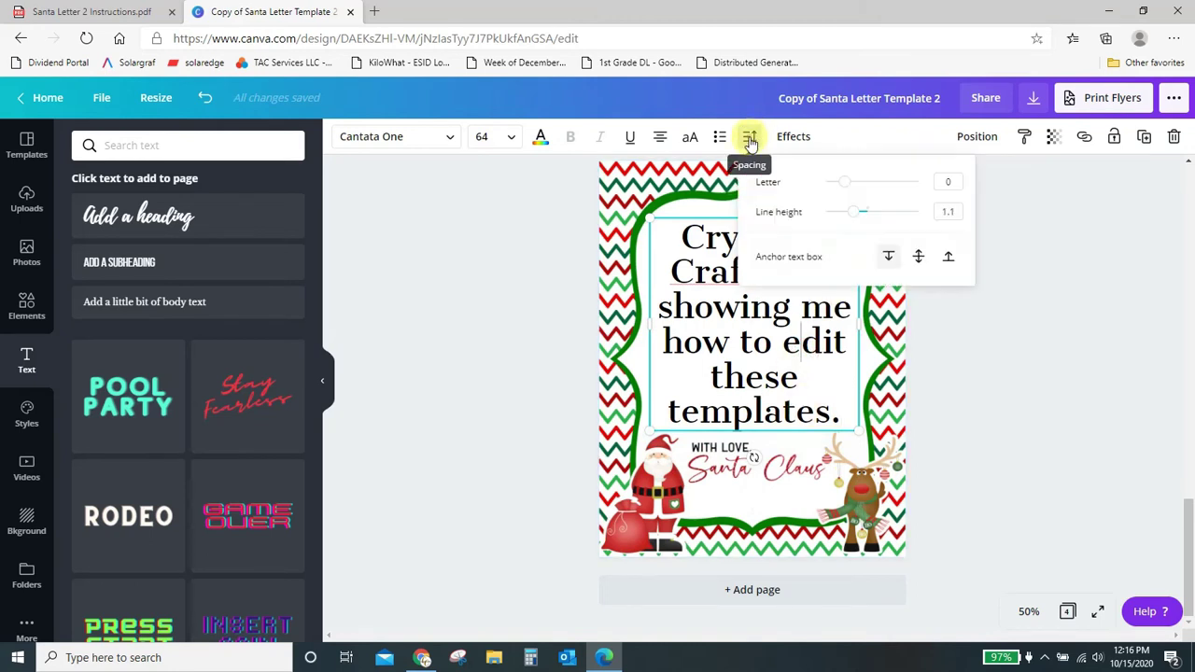
left_click_drag(846, 188, 855, 191)
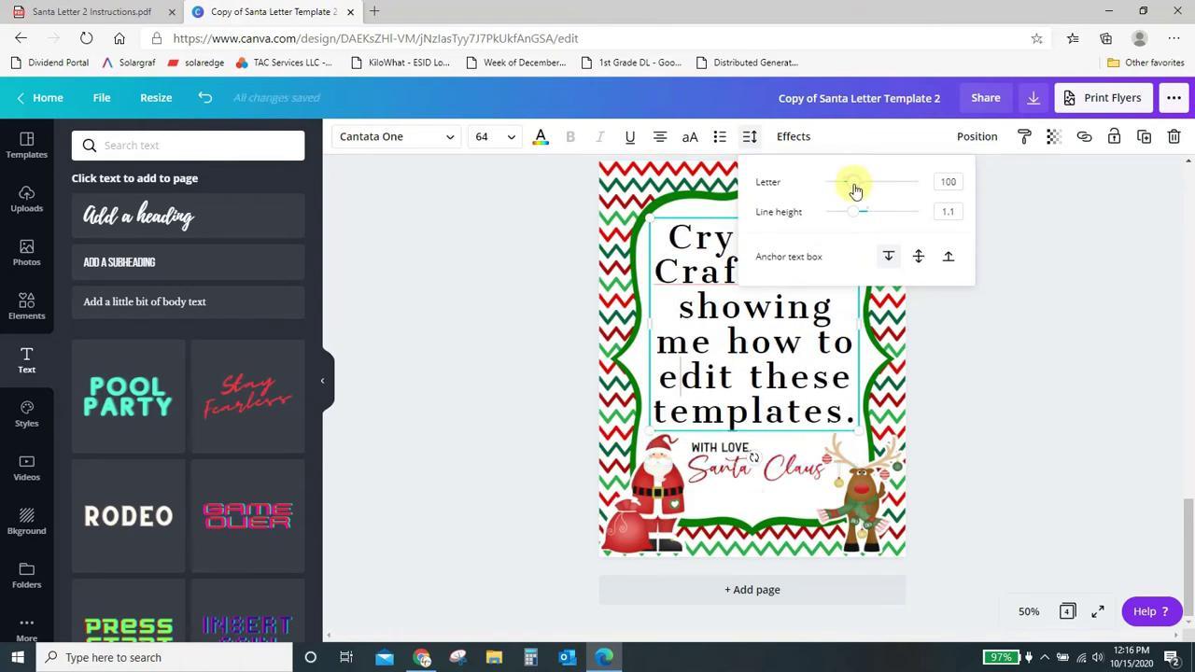
left_click(756, 446)
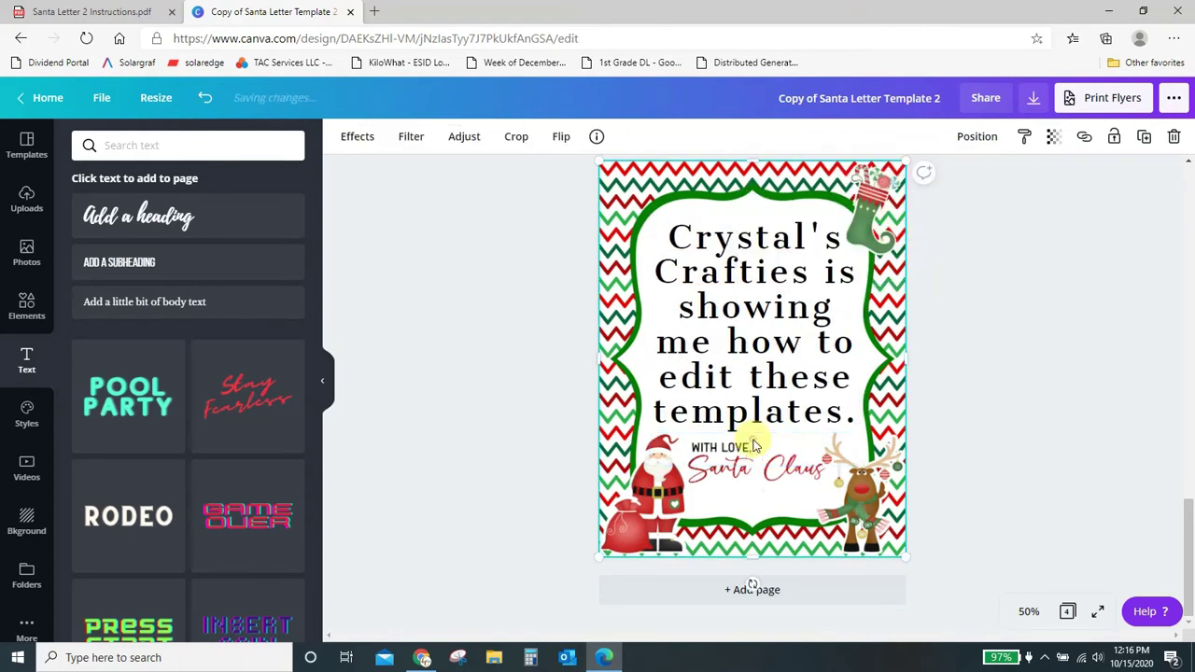
left_click(761, 301)
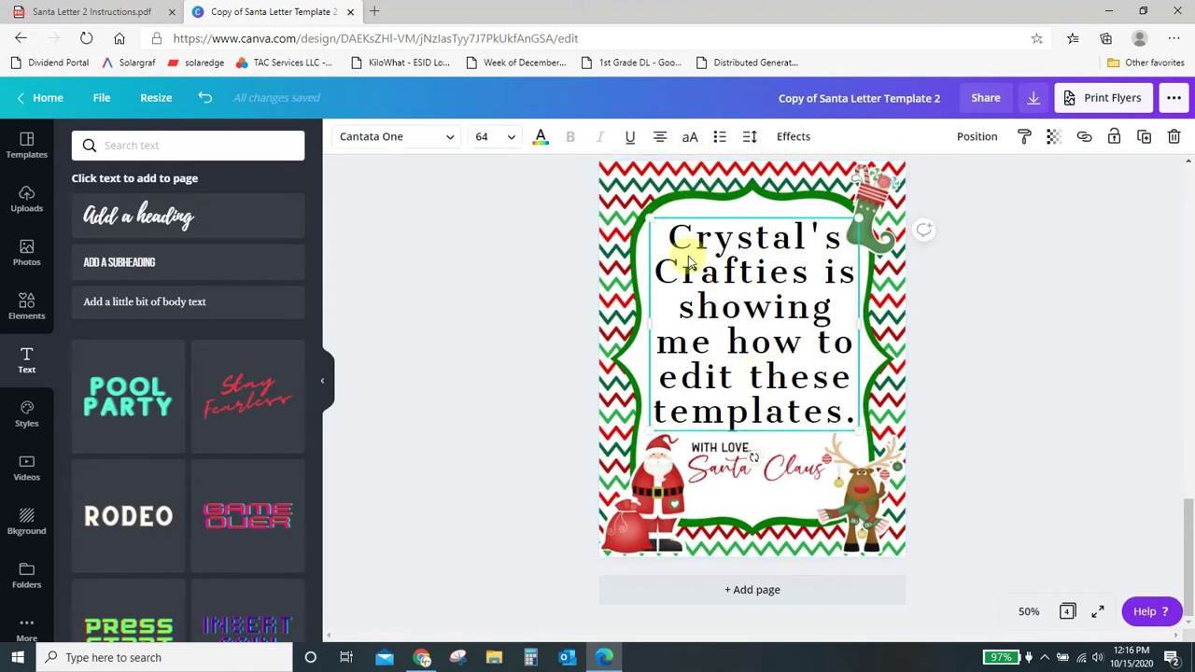
left_click(660, 137)
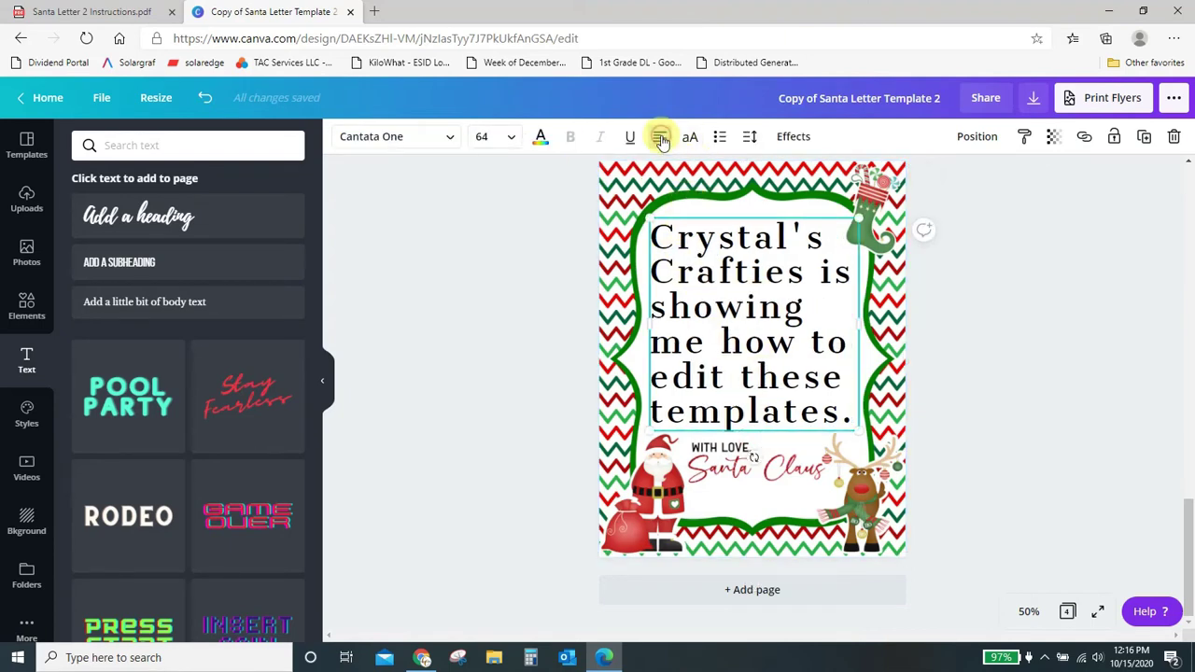
left_click(661, 138)
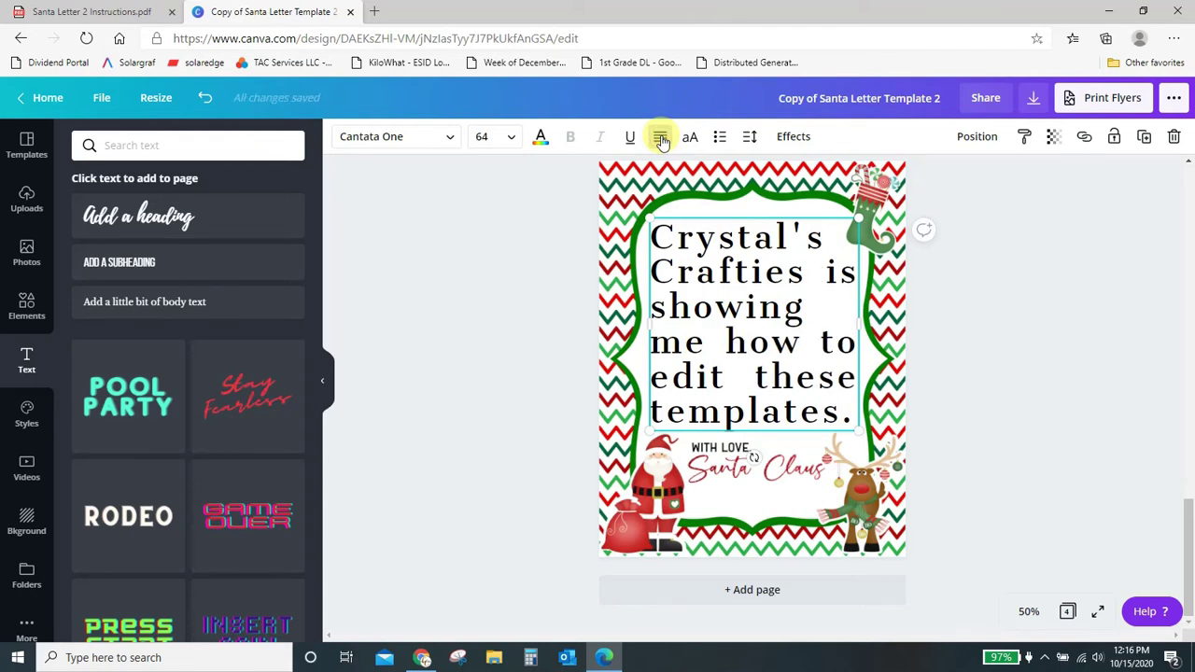
left_click(660, 137)
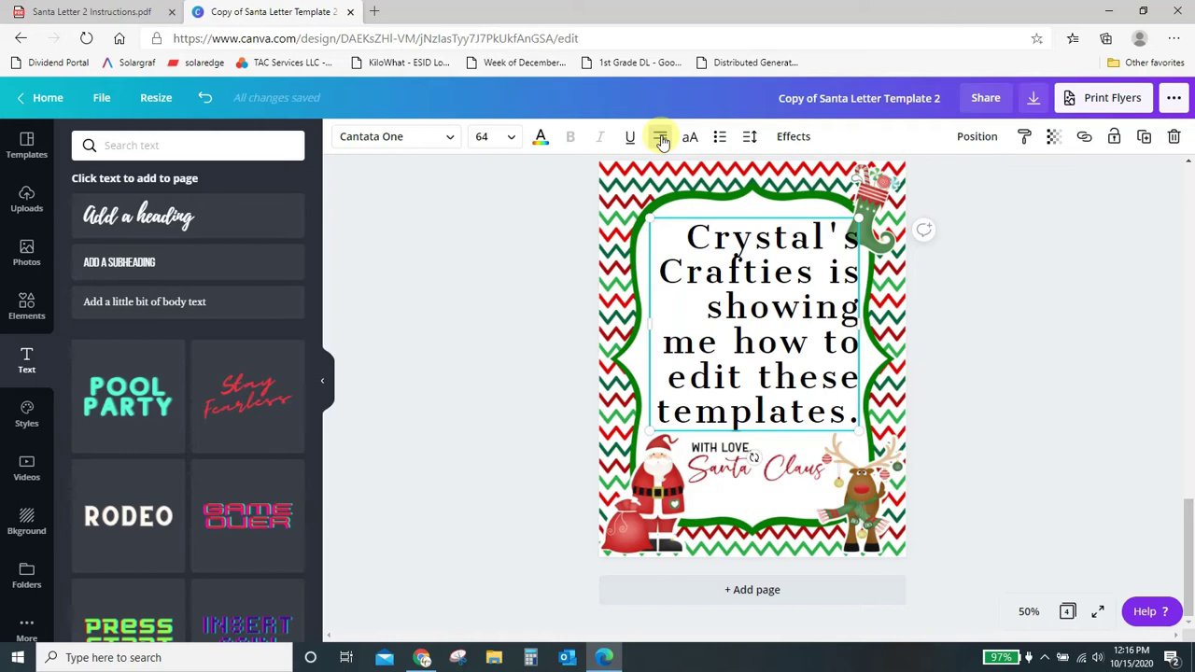
left_click(660, 137)
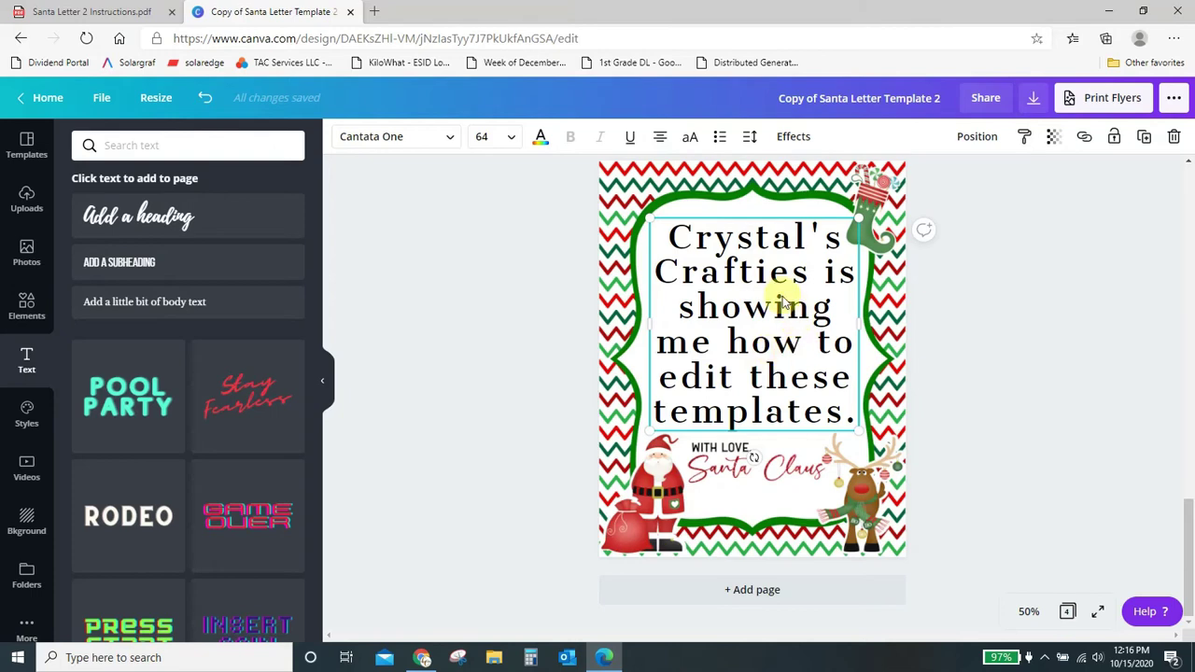
- Find IM Fell English SC in the font list and apply it to the message
left_click(452, 142)
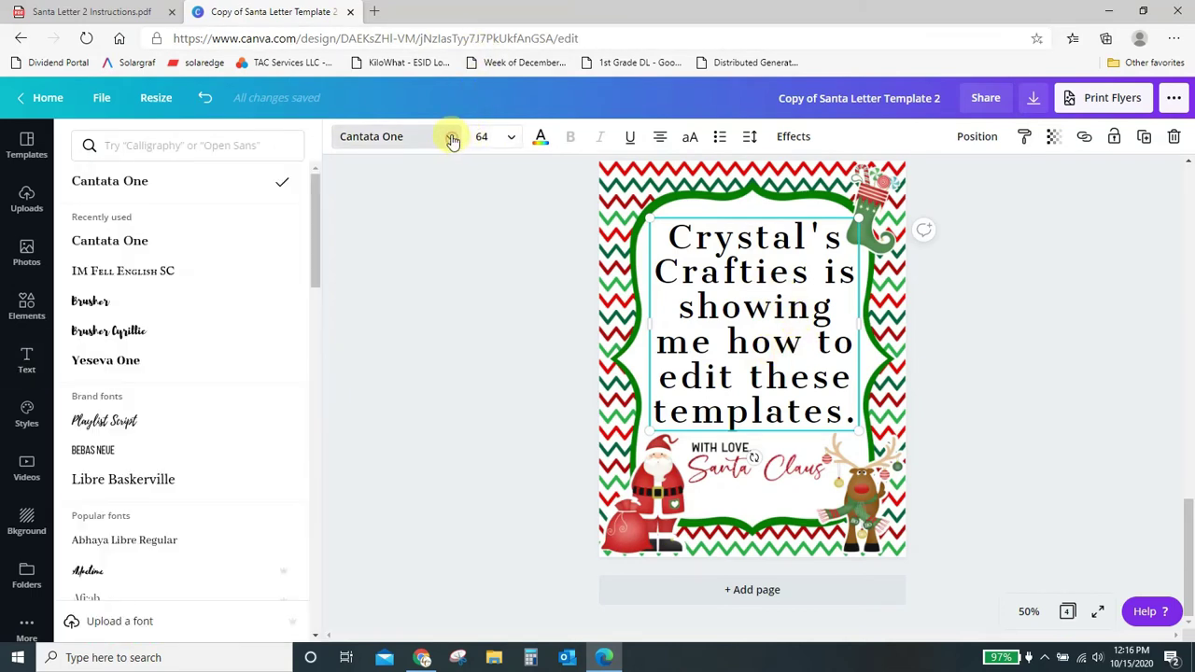
scroll(252, 341, "down", 20)
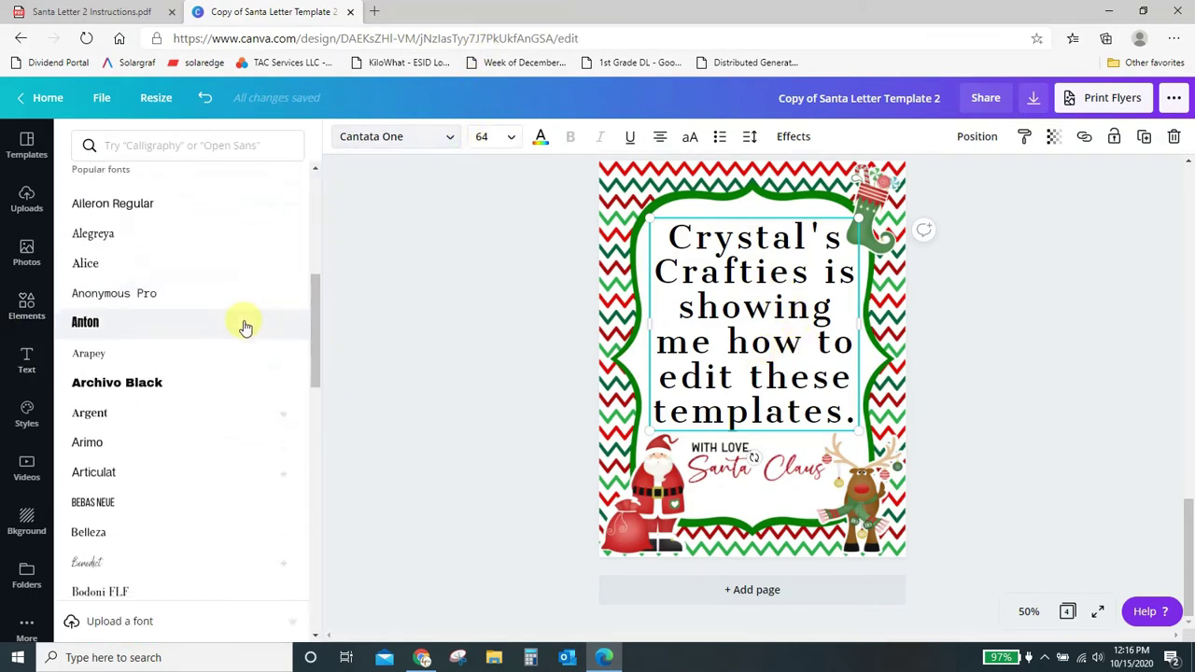
scroll(237, 345, "down", 20)
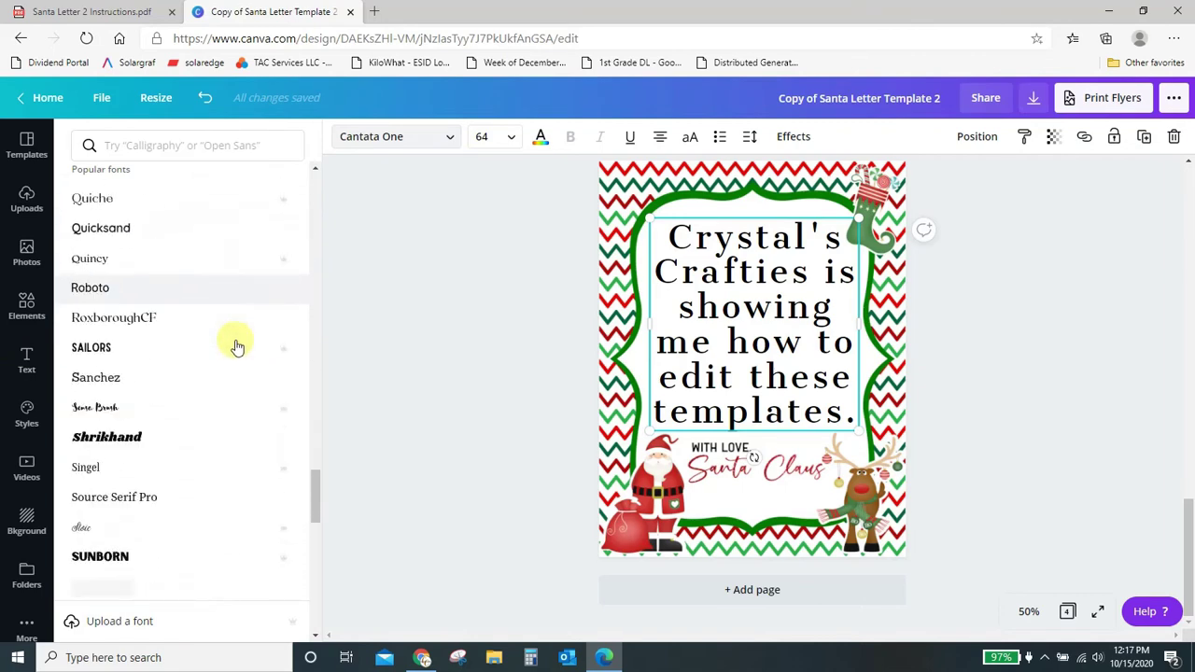
scroll(238, 346, "down", 10)
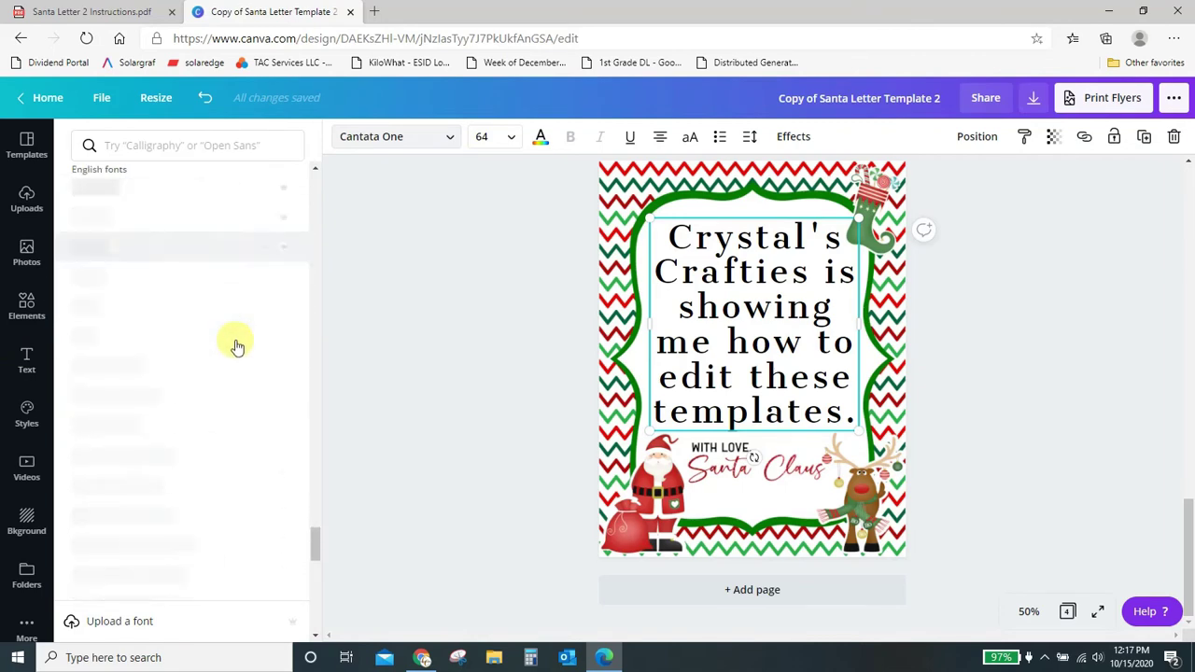
scroll(231, 362, "down", 3)
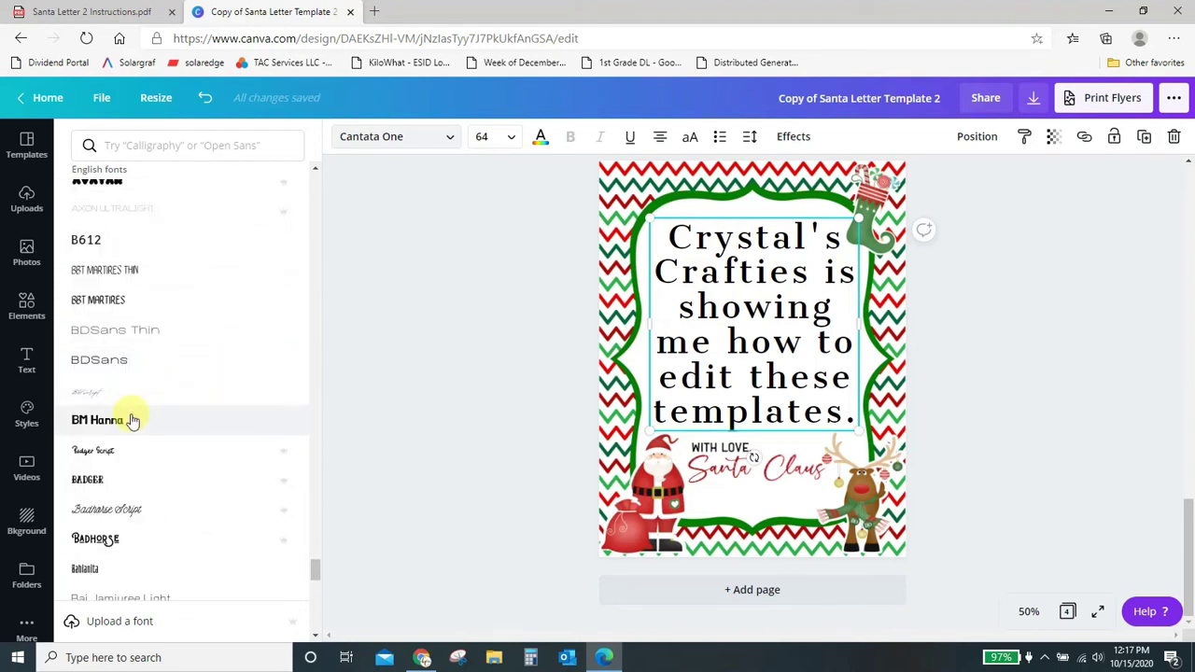
scroll(132, 420, "up", 20)
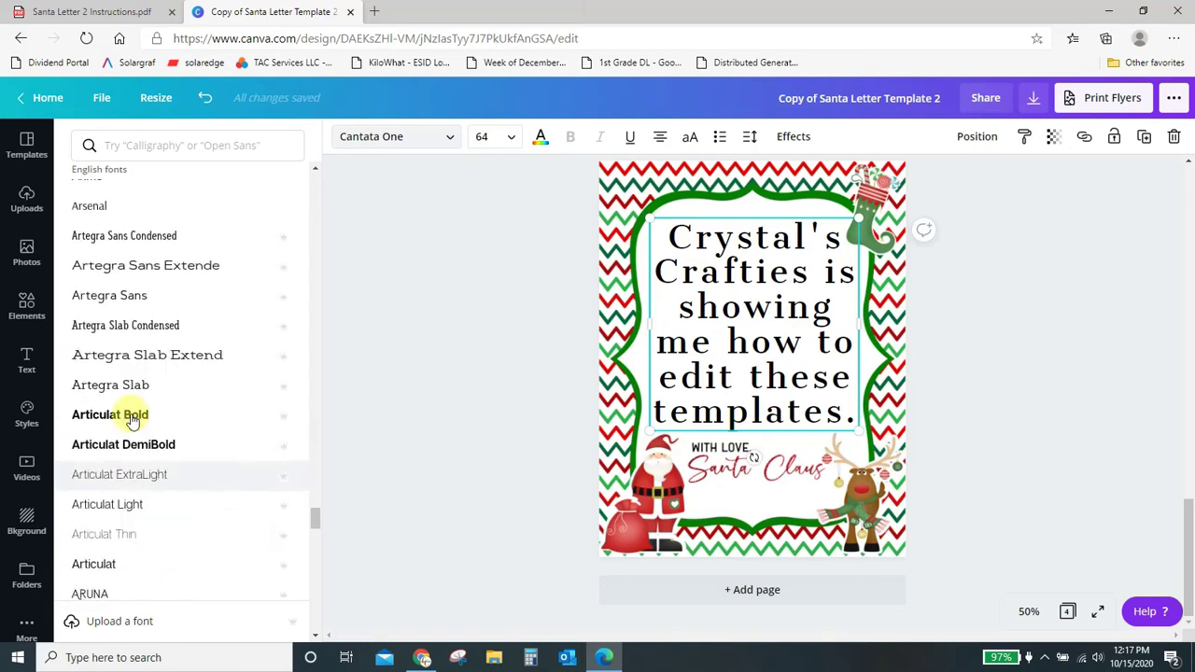
scroll(137, 410, "up", 20)
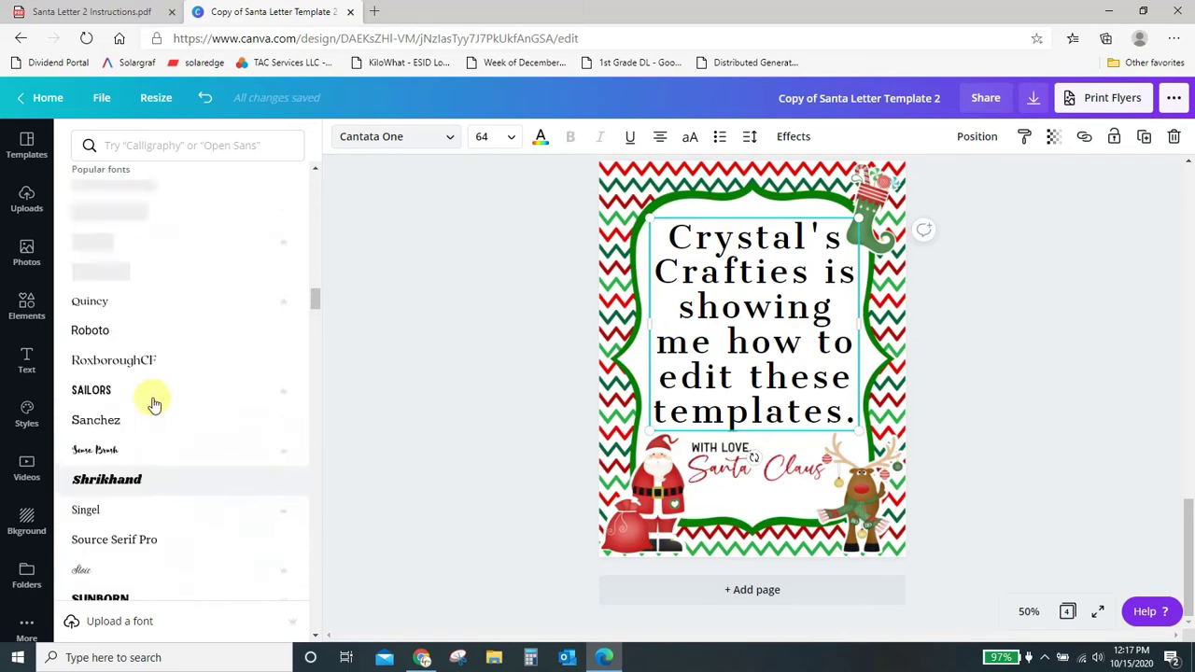
scroll(156, 386, "up", 1)
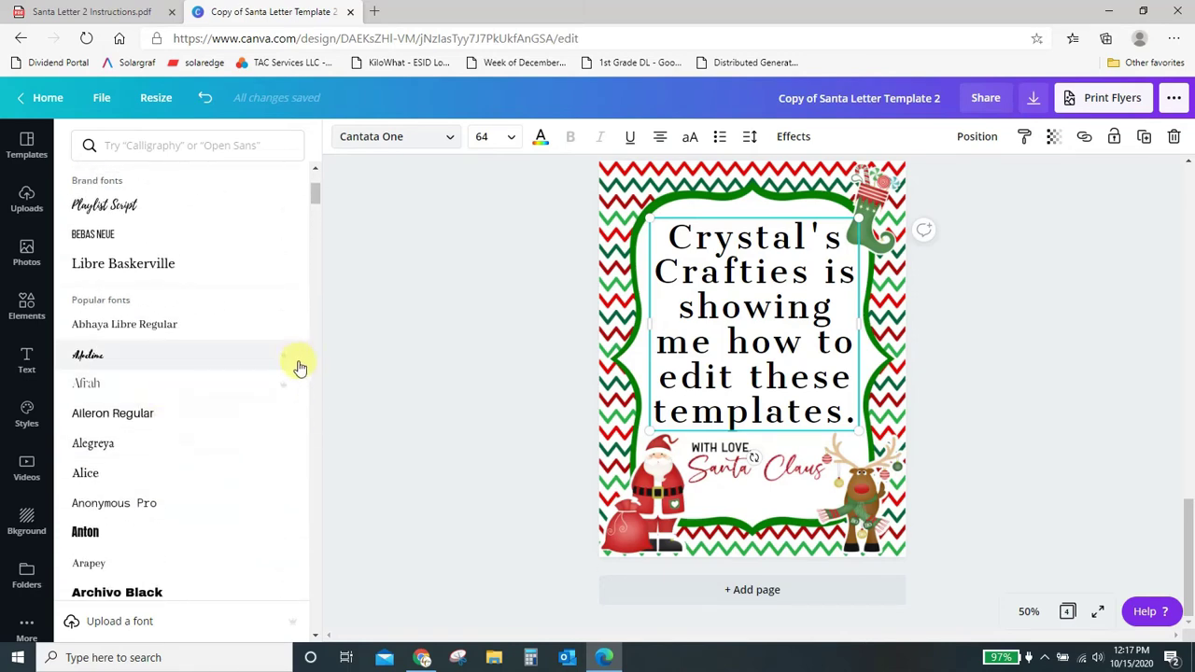
mouse_move(291, 365)
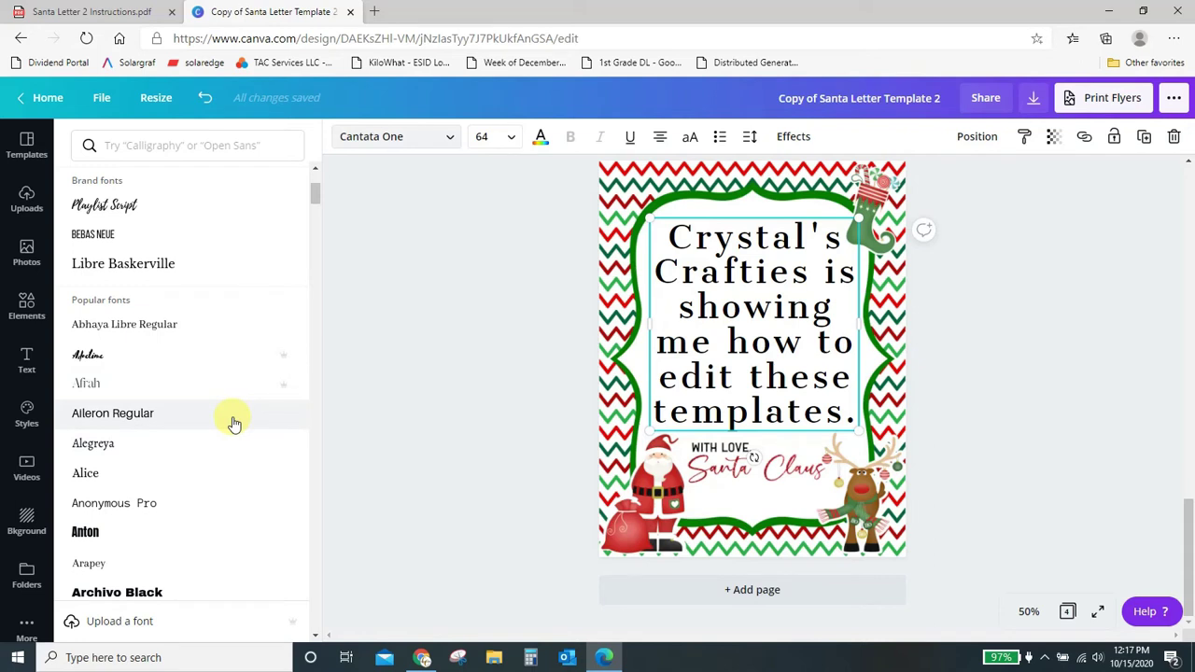
scroll(222, 430, "down", 8)
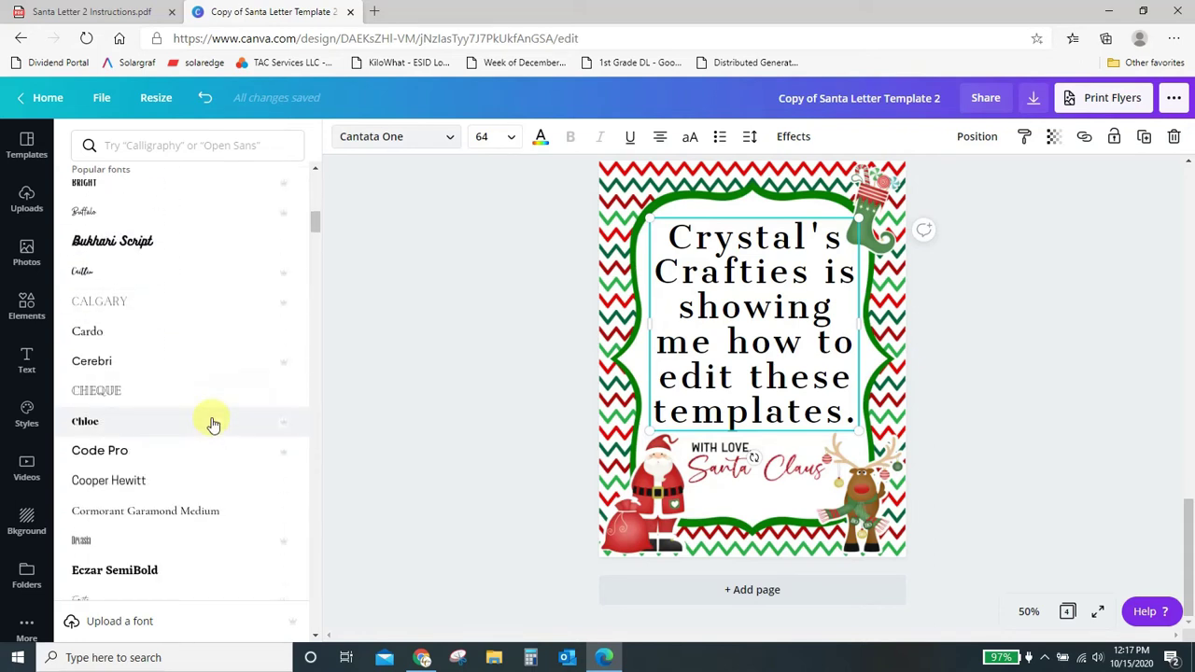
scroll(213, 424, "down", 5)
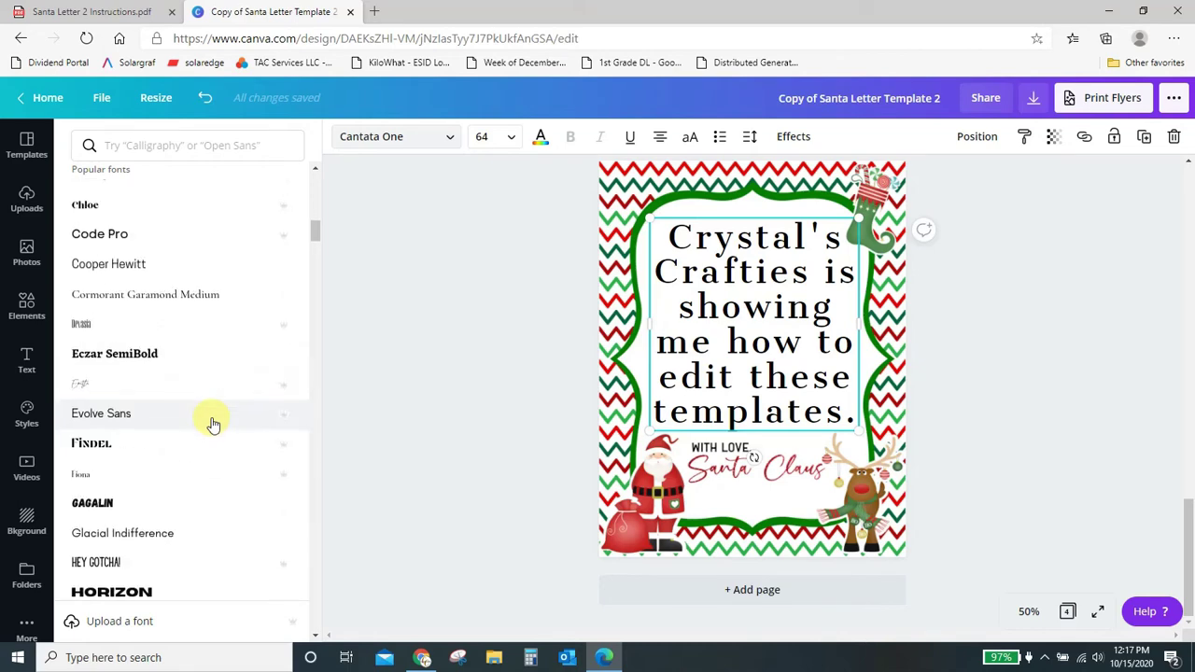
scroll(217, 425, "up", 15)
scroll(218, 426, "up", 1)
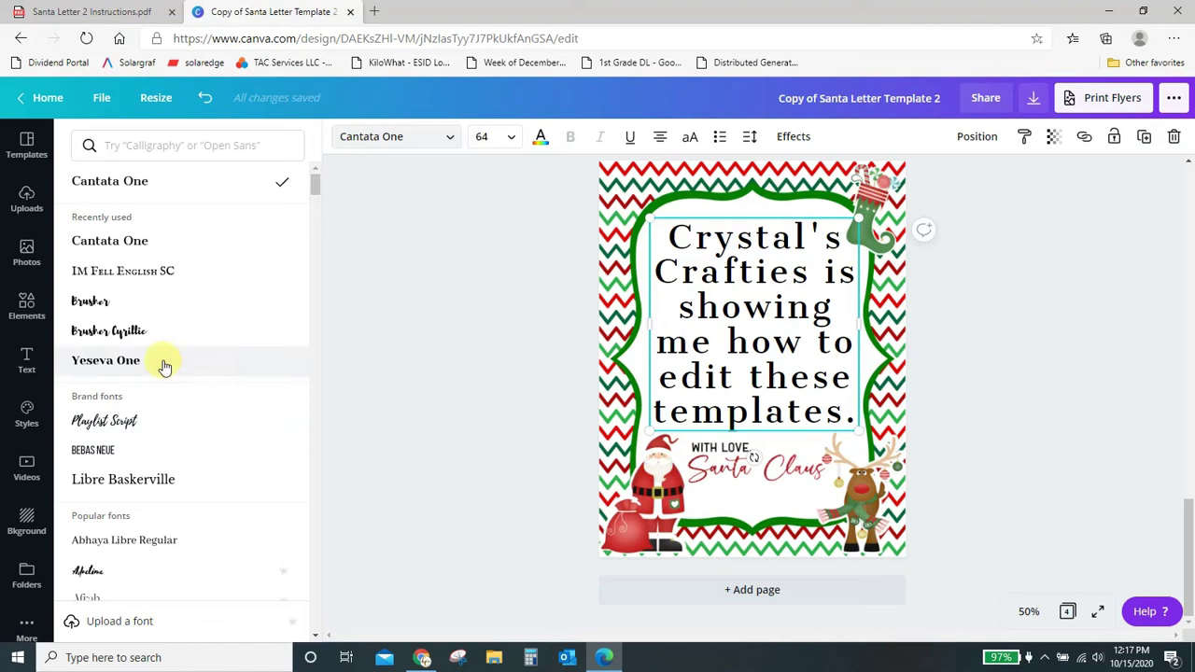
left_click(152, 269)
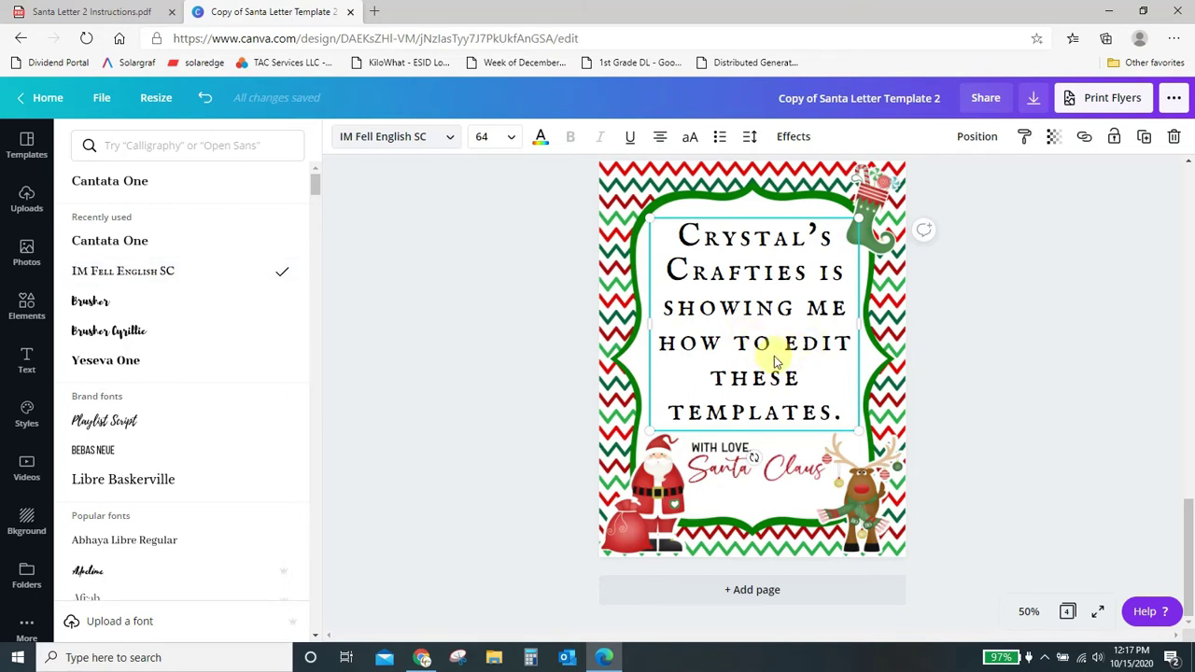
- Try red and green on the message, then settle on brown from Photo Colors
left_click(541, 138)
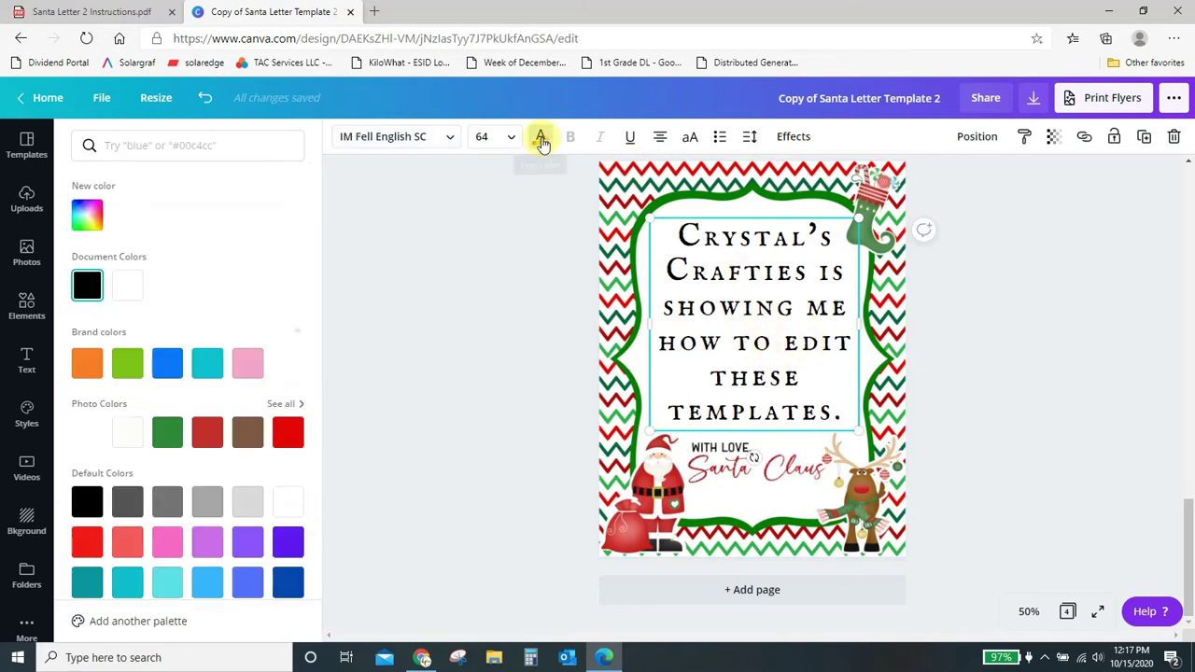
scroll(112, 528, "down", 1)
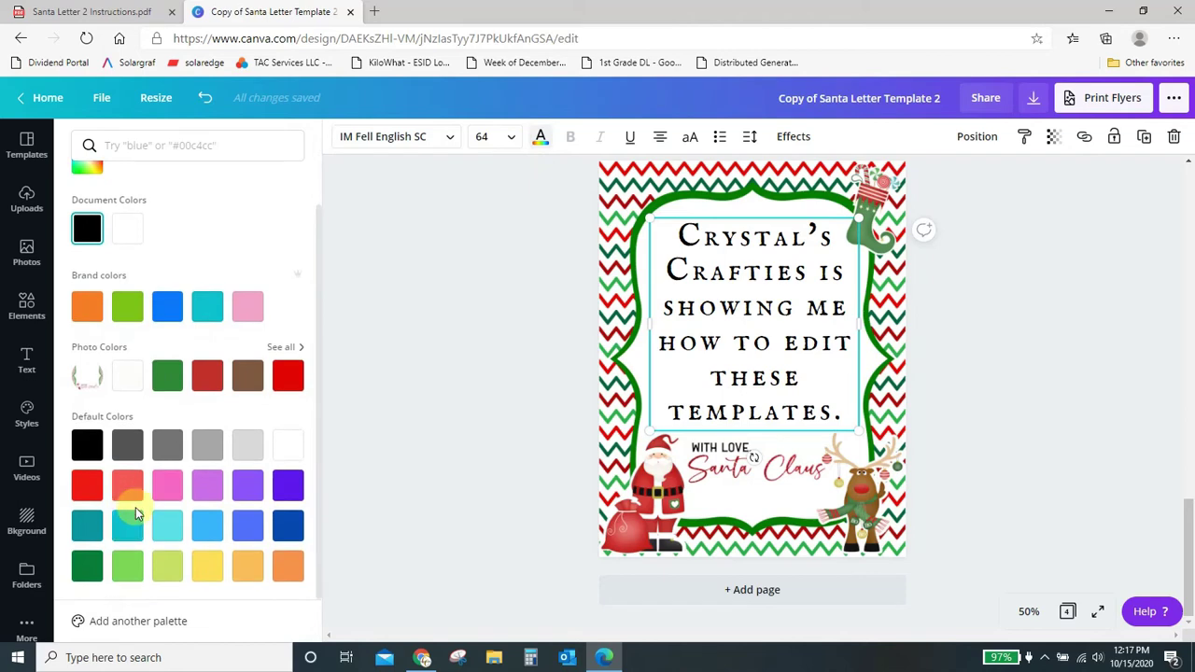
left_click(87, 484)
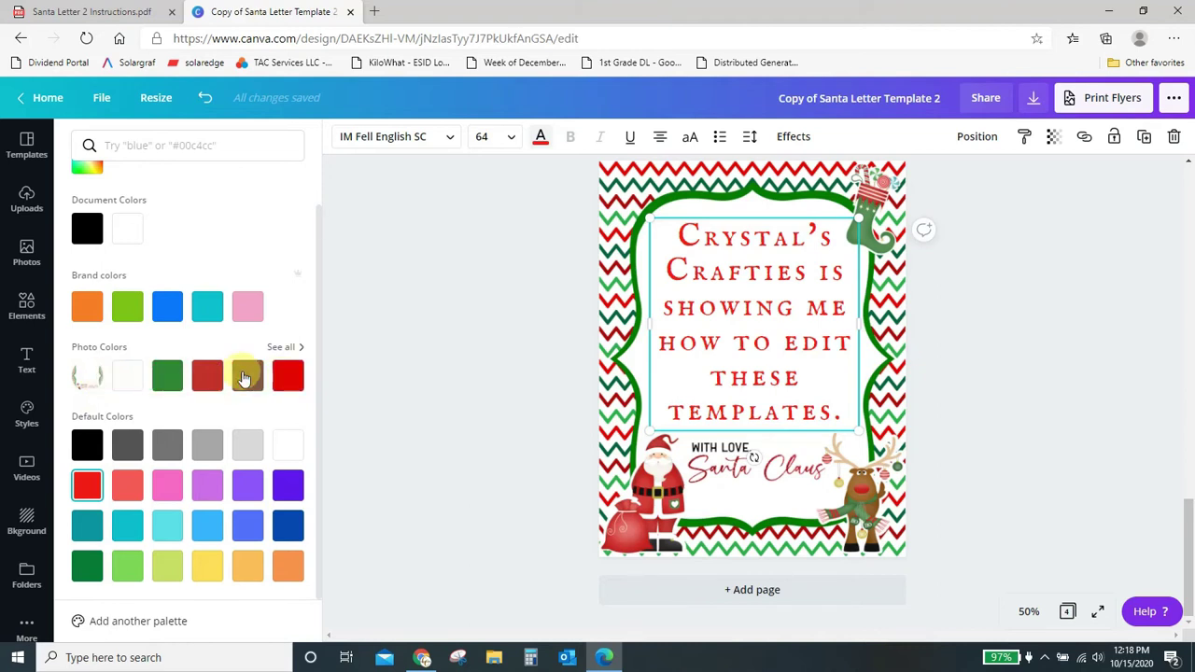
left_click(286, 348)
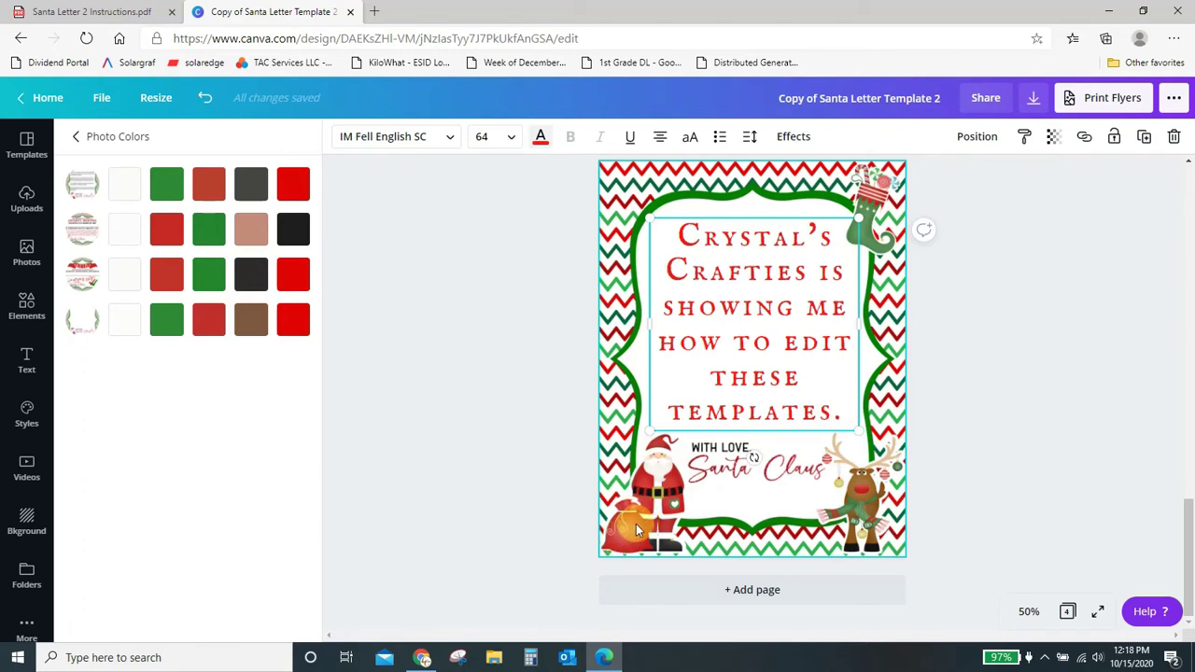
left_click(207, 335)
left_click(166, 320)
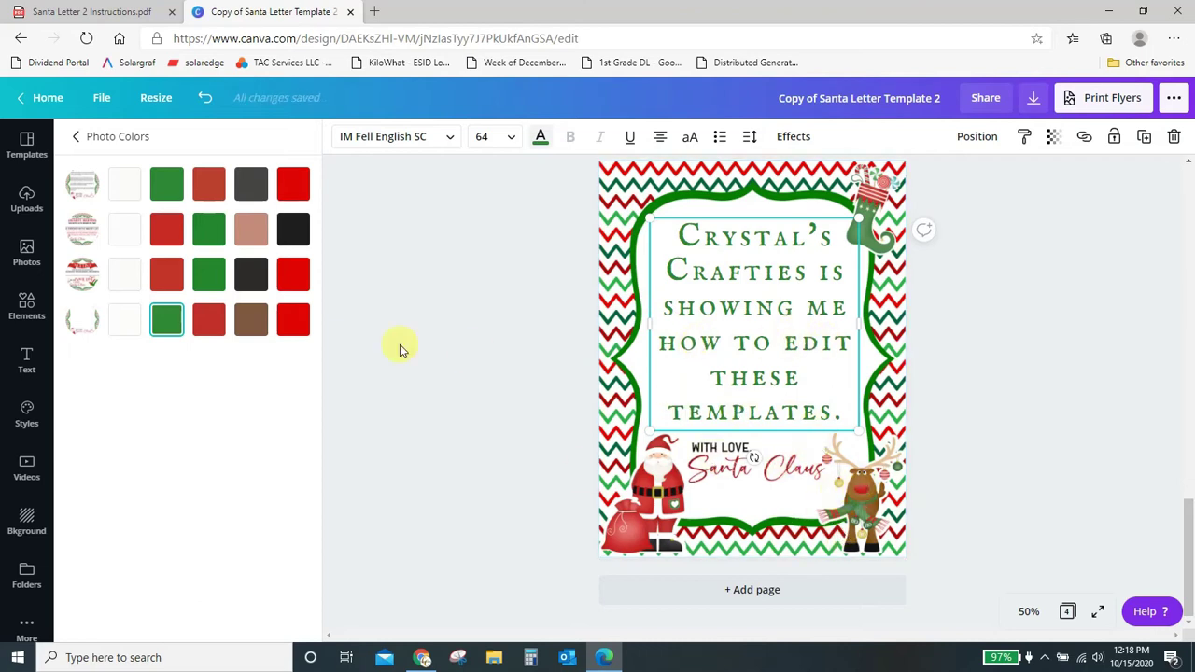
left_click(250, 319)
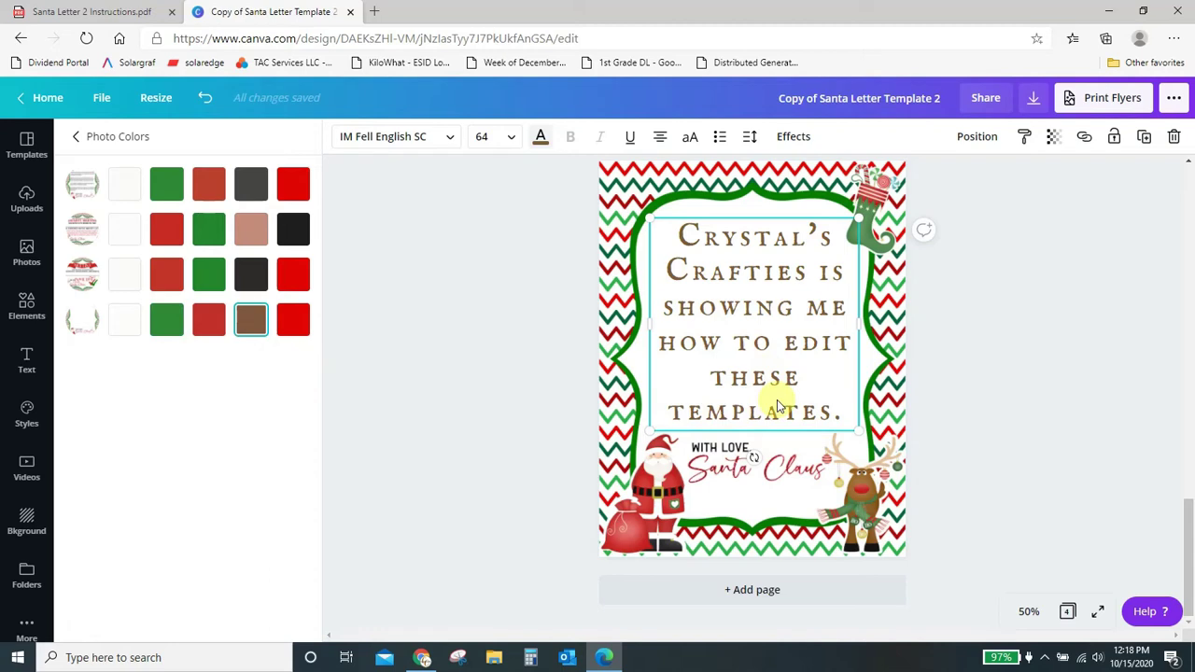
left_click(80, 137)
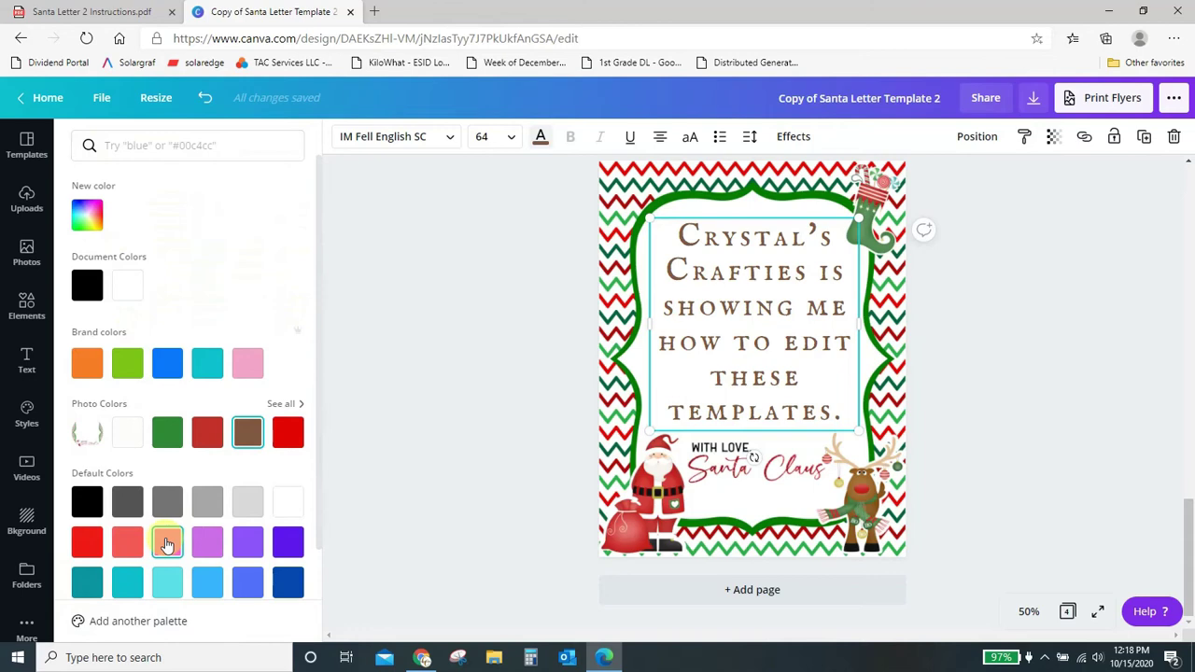
scroll(167, 544, "down", 1)
scroll(168, 551, "up", 1)
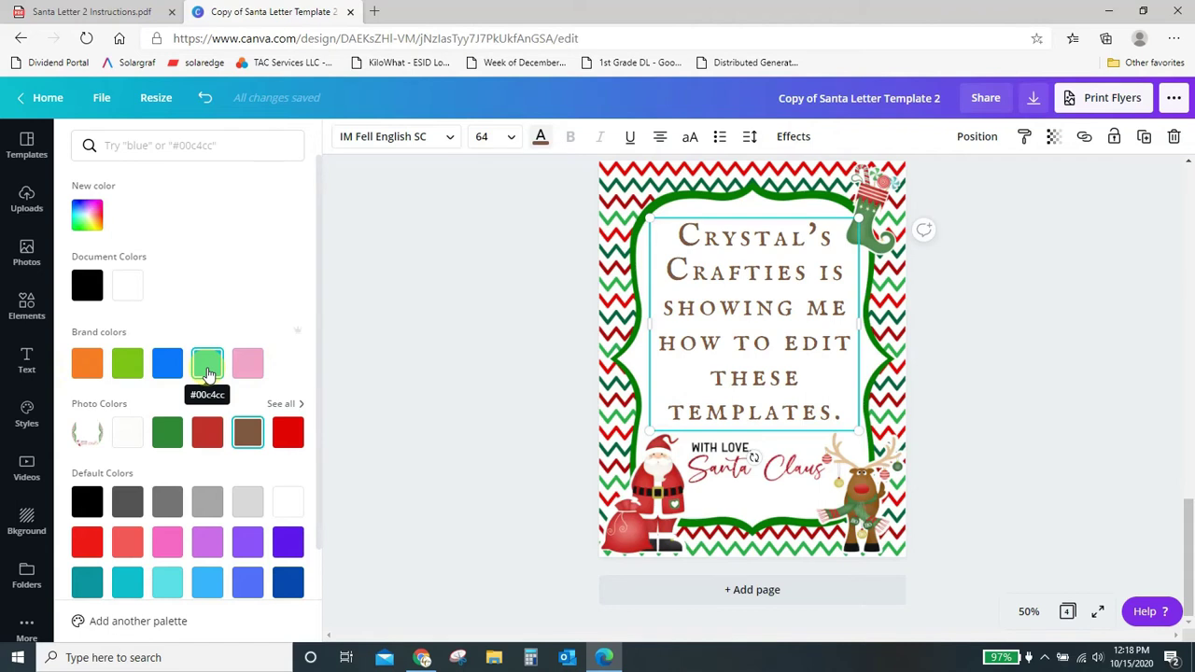
- Try a custom hue and shade, then make the message black from Default Colors
left_click(90, 216)
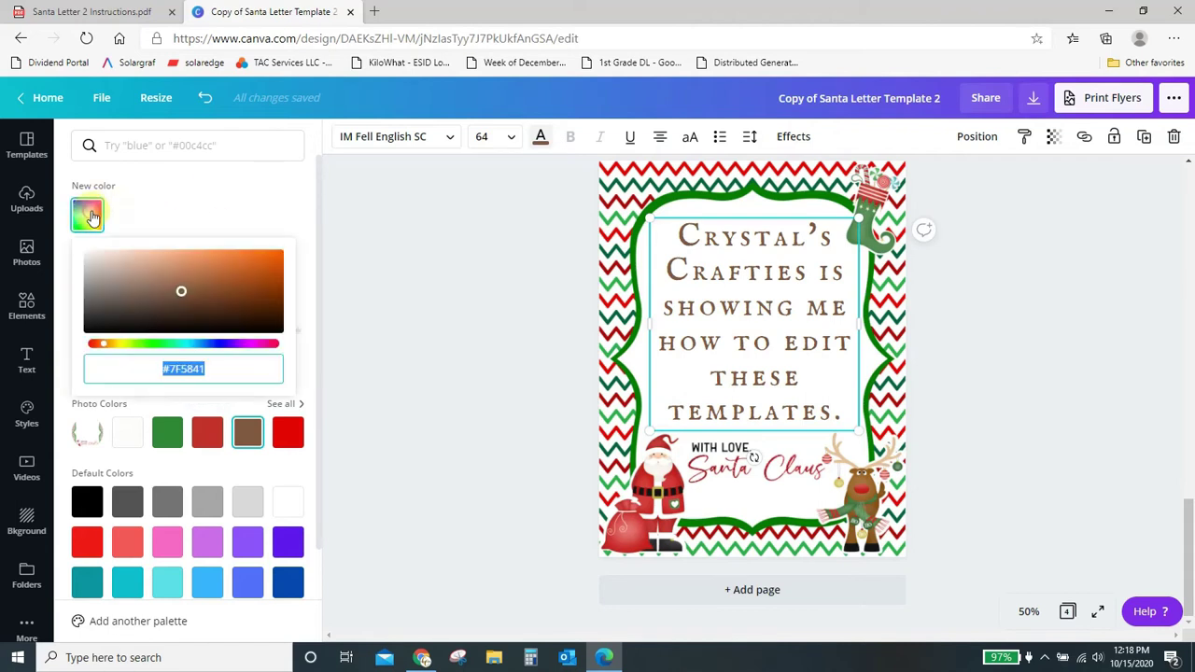
left_click_drag(106, 344, 232, 344)
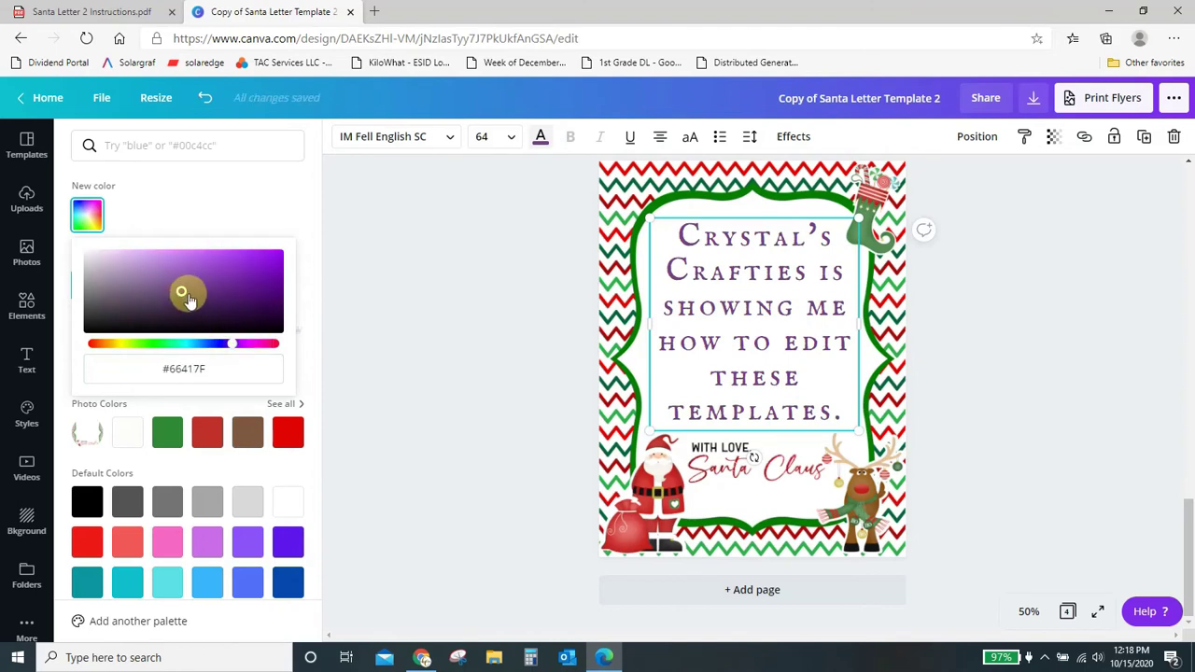
left_click_drag(188, 299, 269, 268)
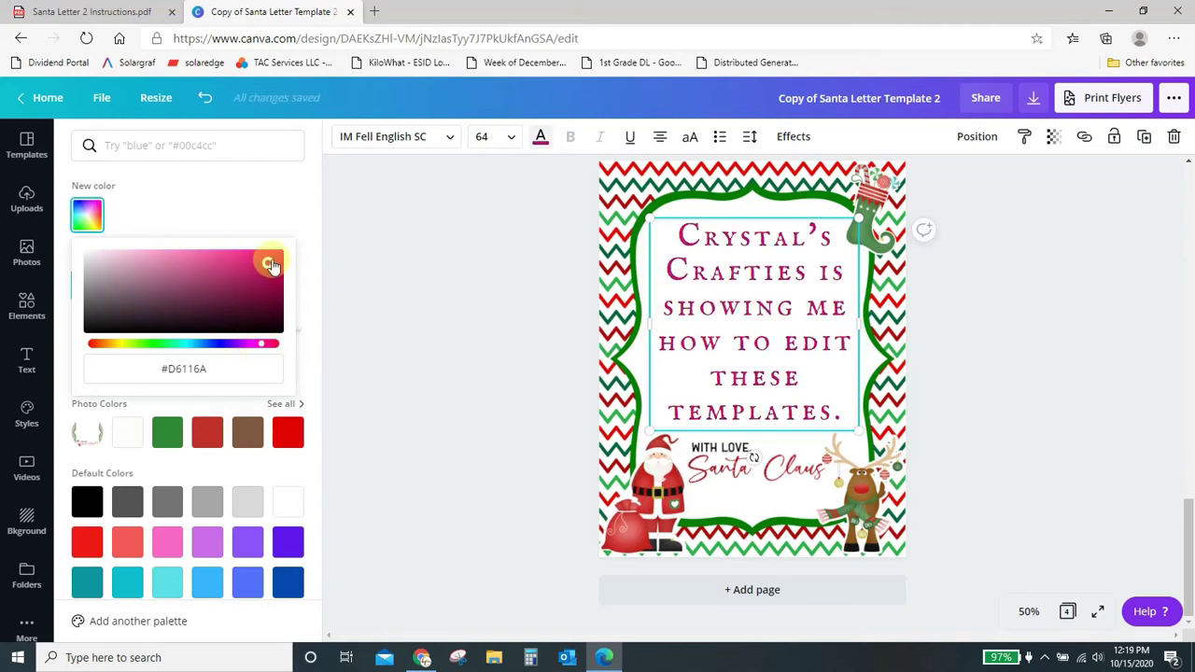
left_click(87, 501)
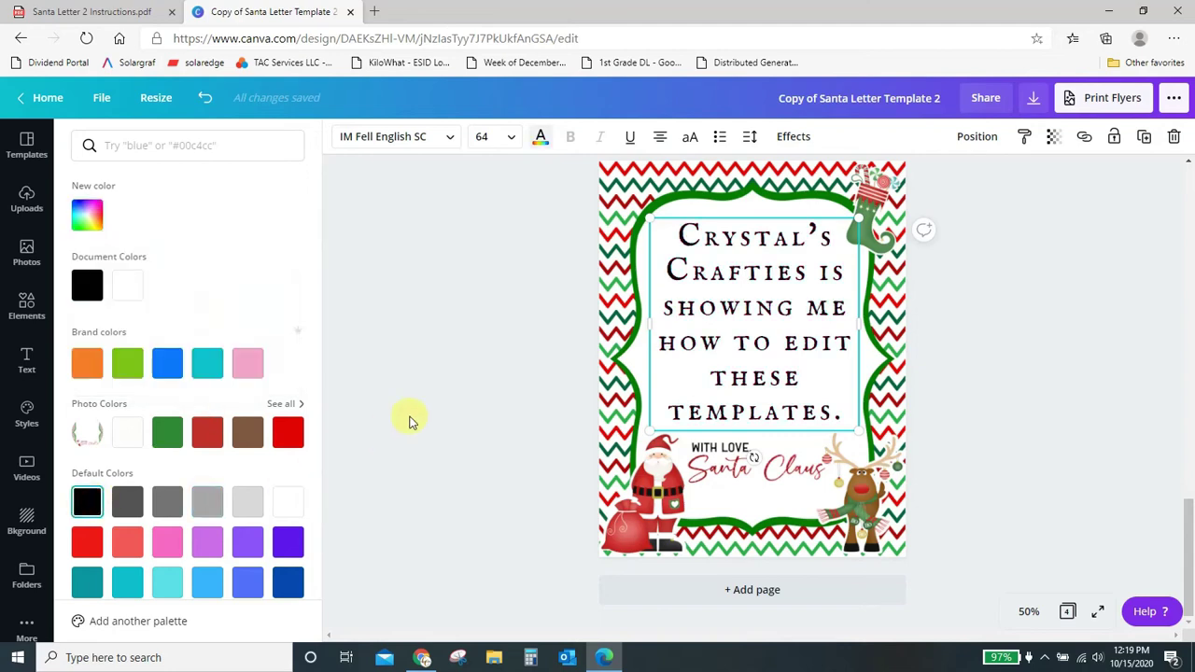
- Give the message a pink, more transparent drop shadow
left_click(795, 137)
left_click(188, 209)
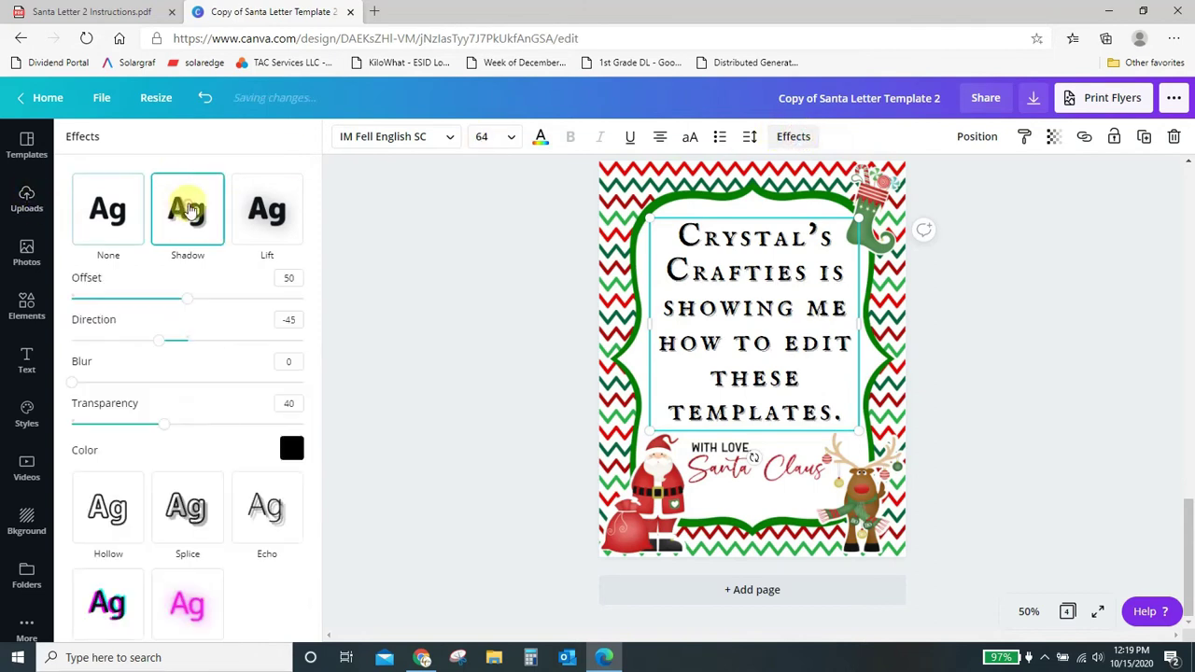
left_click(292, 449)
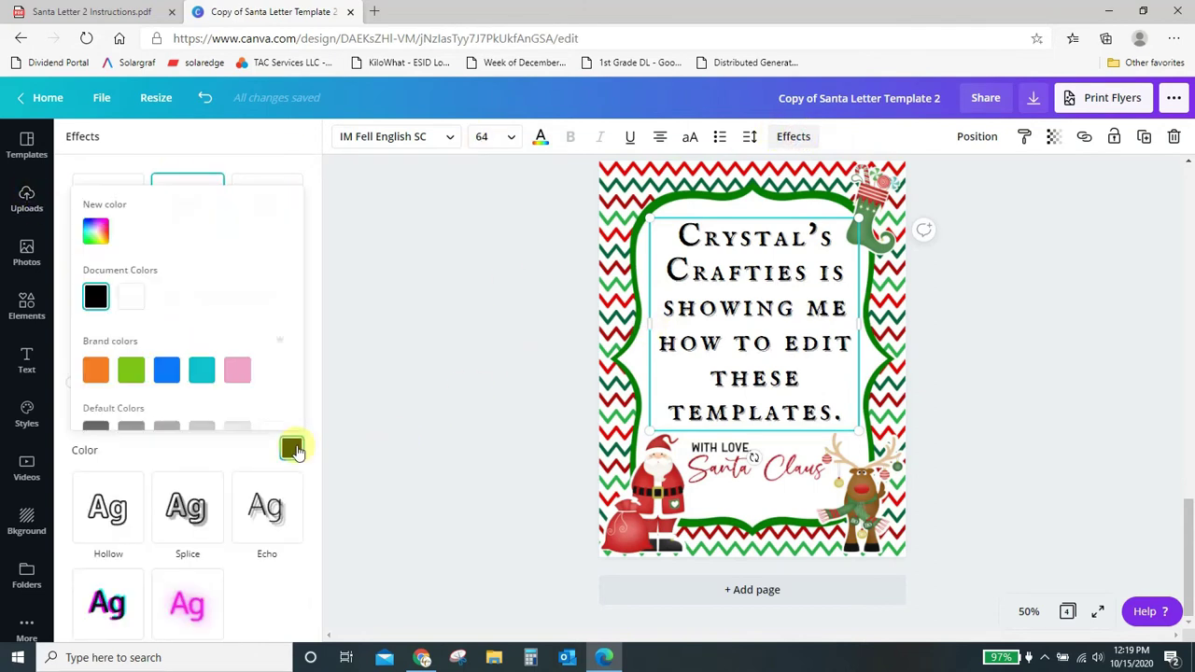
scroll(248, 381, "down", 2)
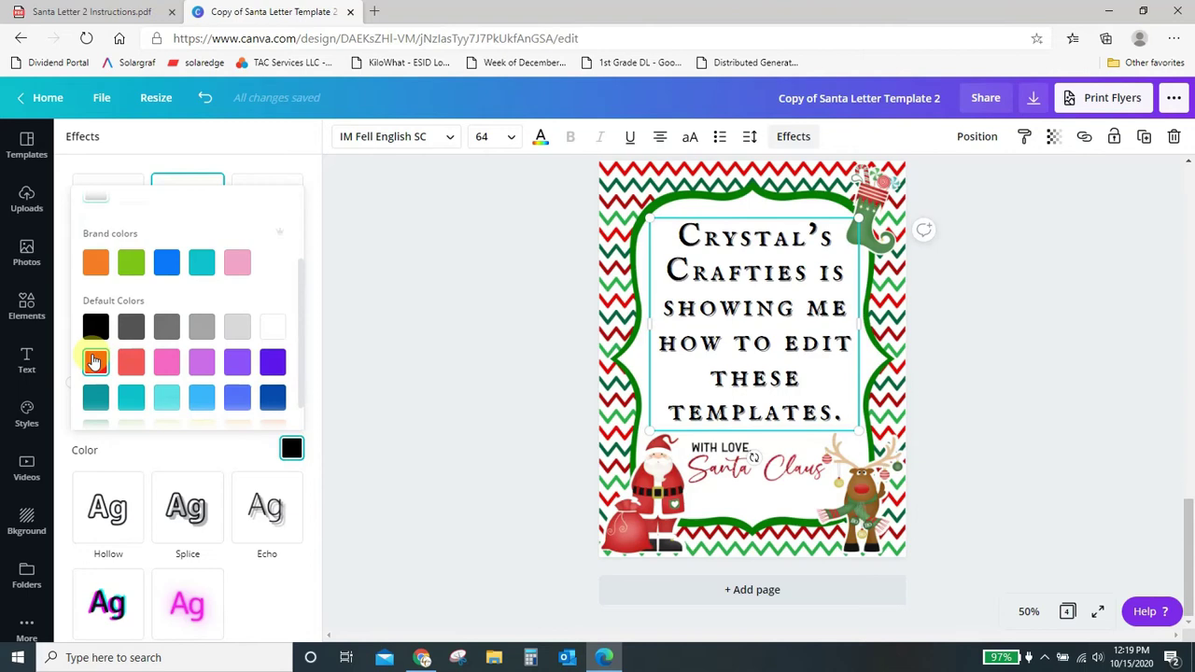
left_click(166, 366)
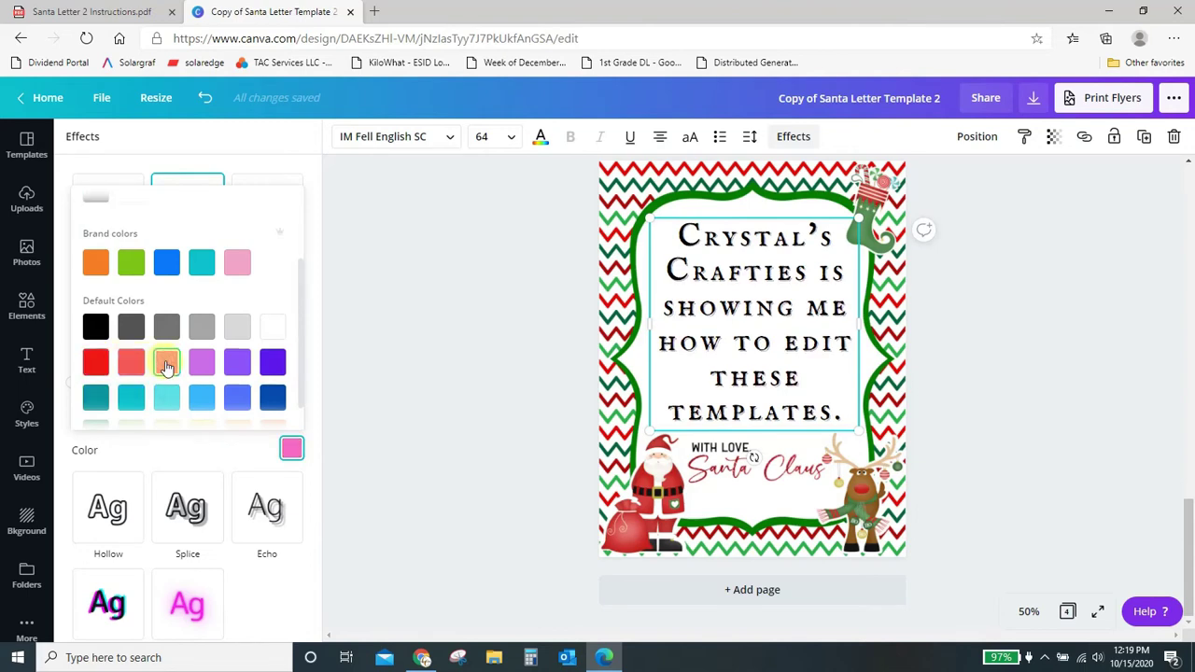
left_click(215, 441)
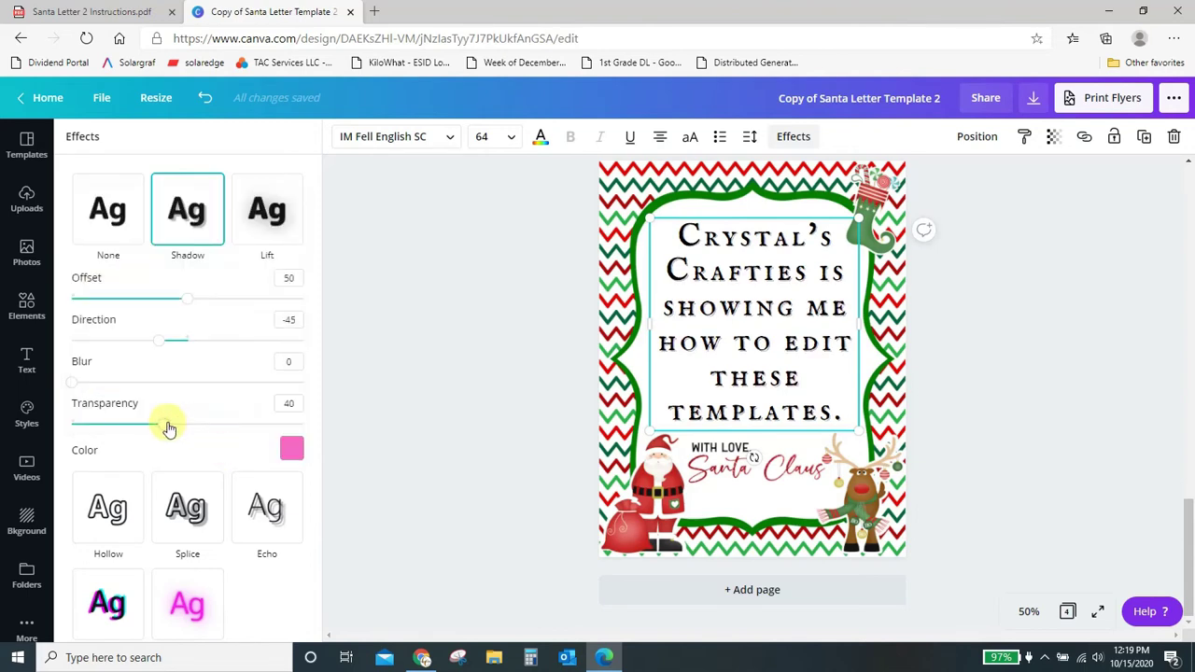
left_click_drag(169, 429, 289, 429)
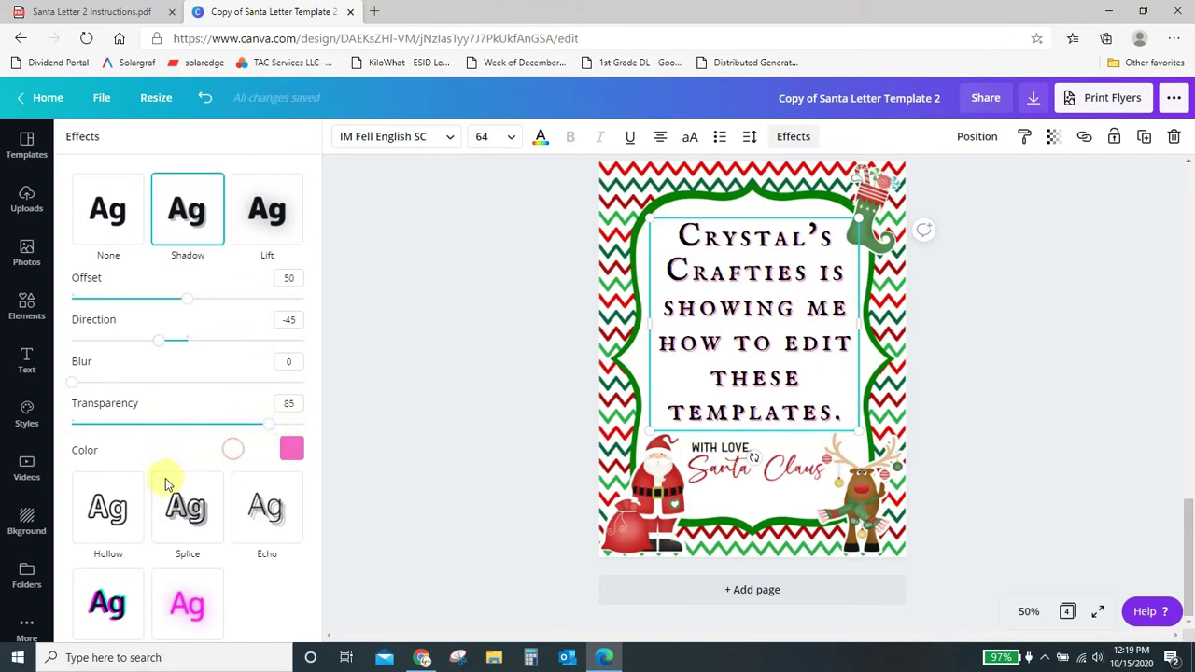
- Try the Splice, Glitch, Lift and Neon effects on the message
left_click(201, 530)
left_click(108, 601)
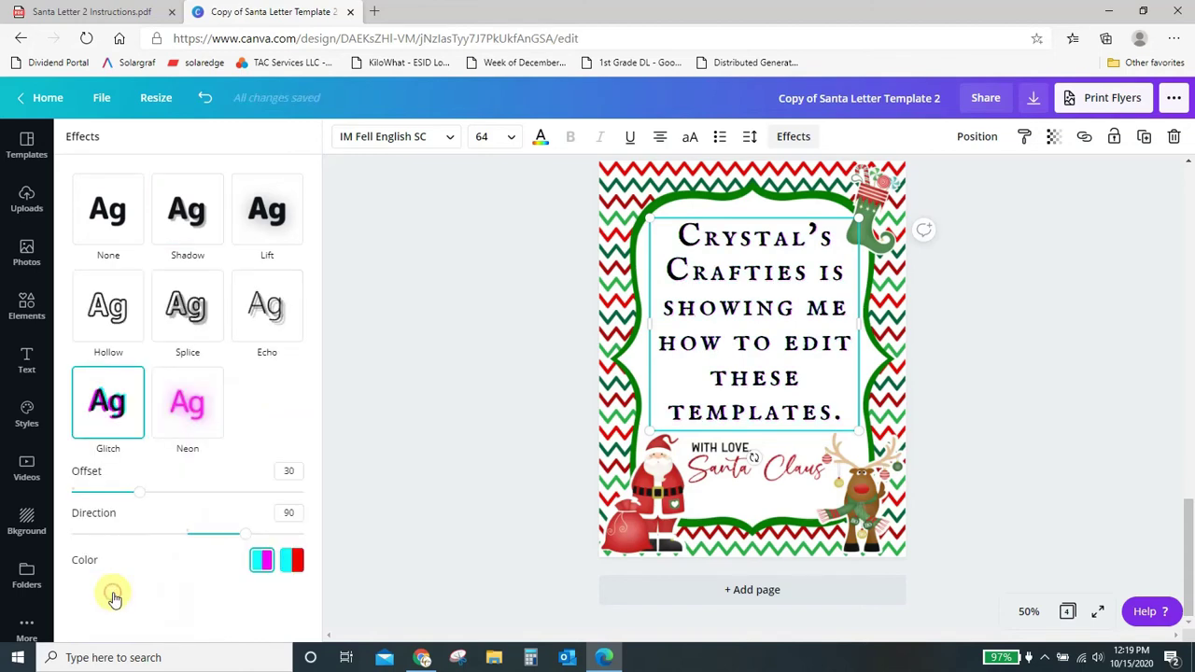
left_click(269, 210)
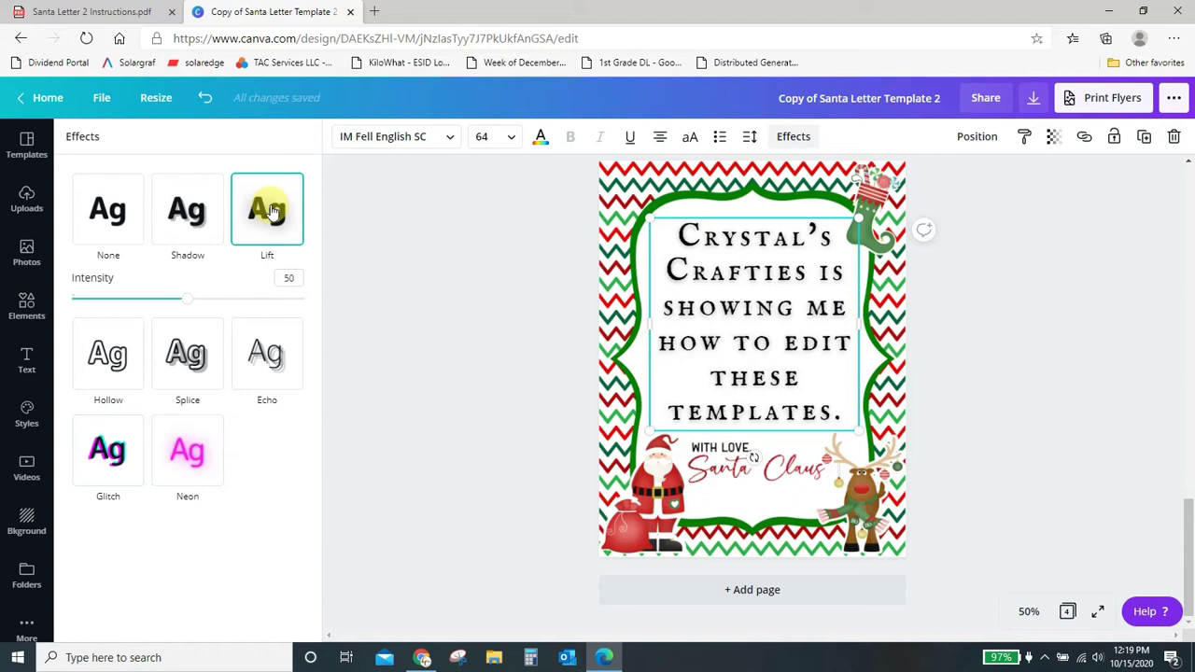
left_click(192, 464)
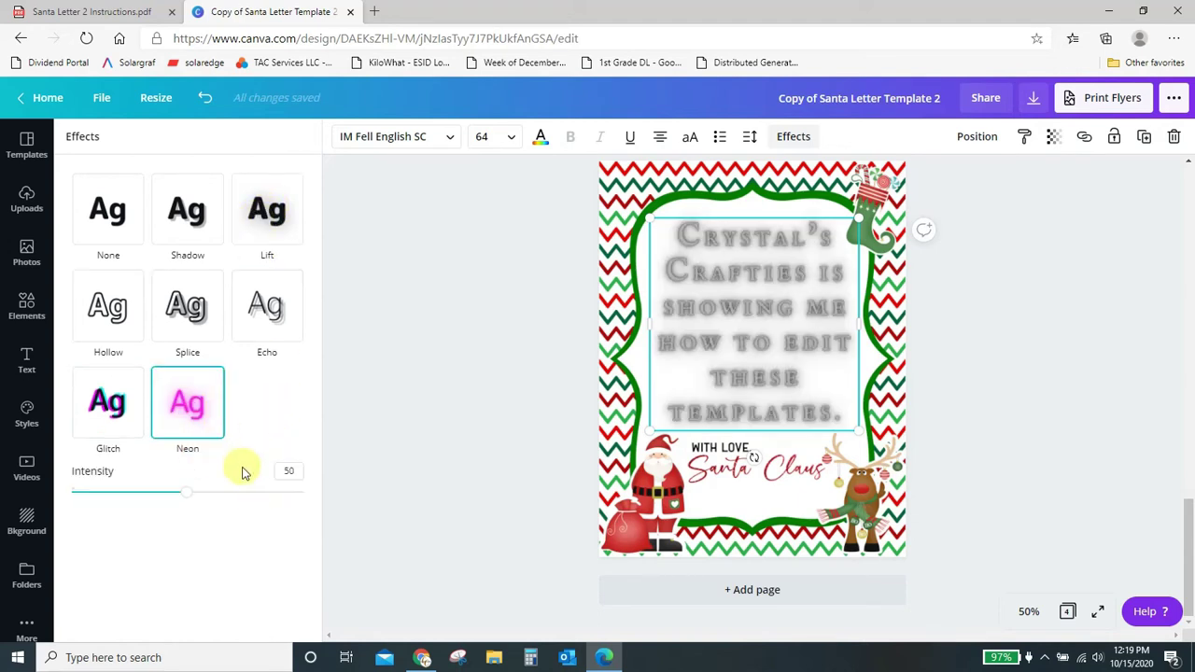
left_click_drag(186, 498, 161, 510)
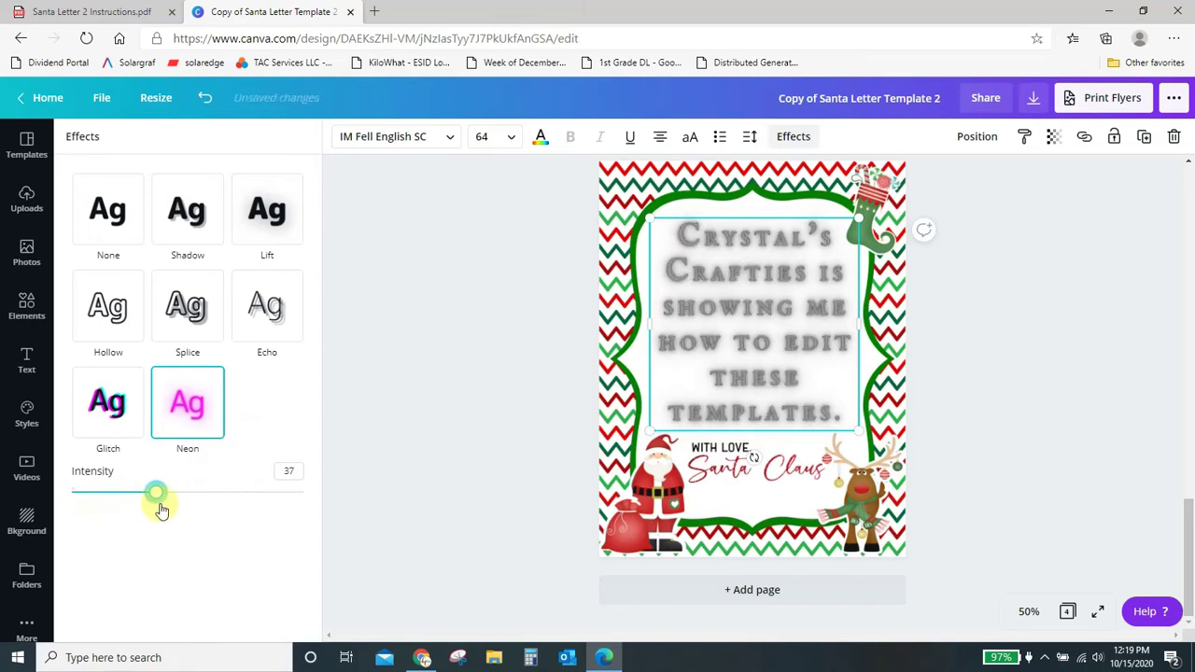
- Apply the Hollow effect at thickness 38, then delete the N from SHOWING
left_click(107, 305)
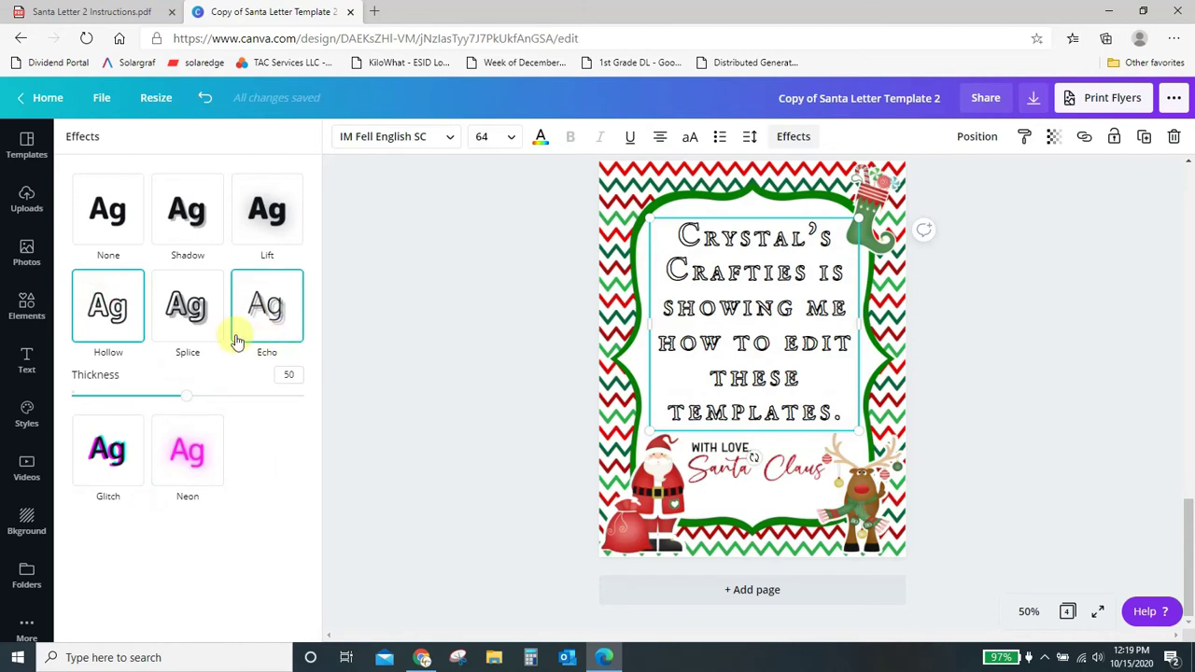
left_click_drag(184, 399, 101, 402)
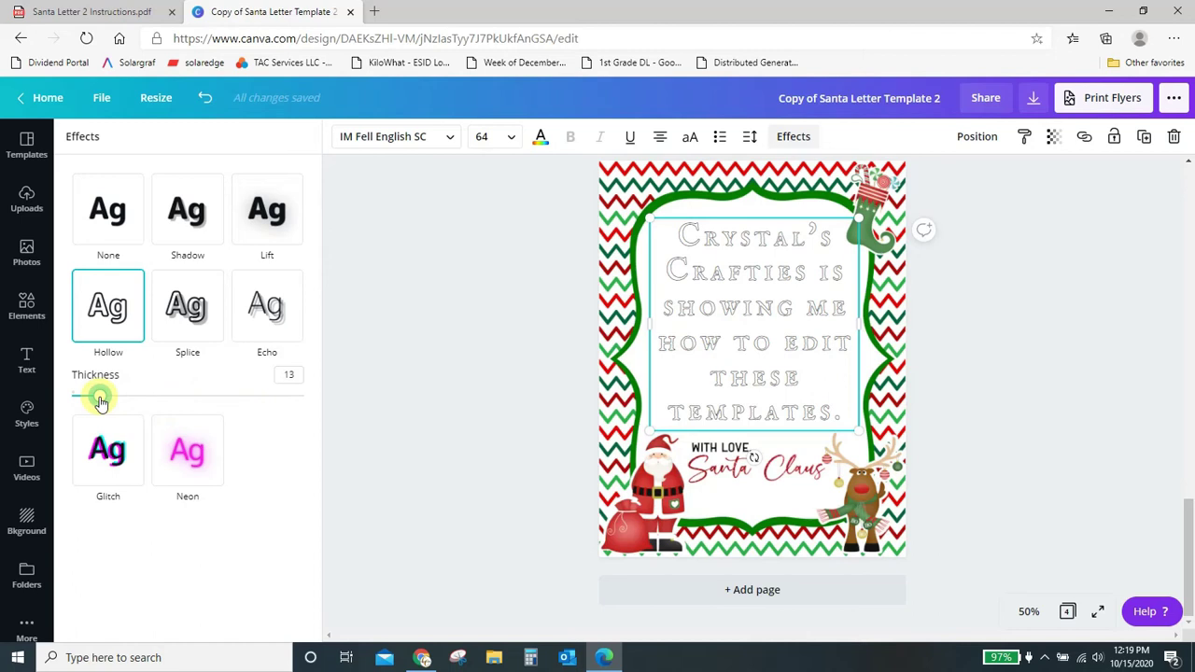
left_click_drag(101, 401, 173, 400)
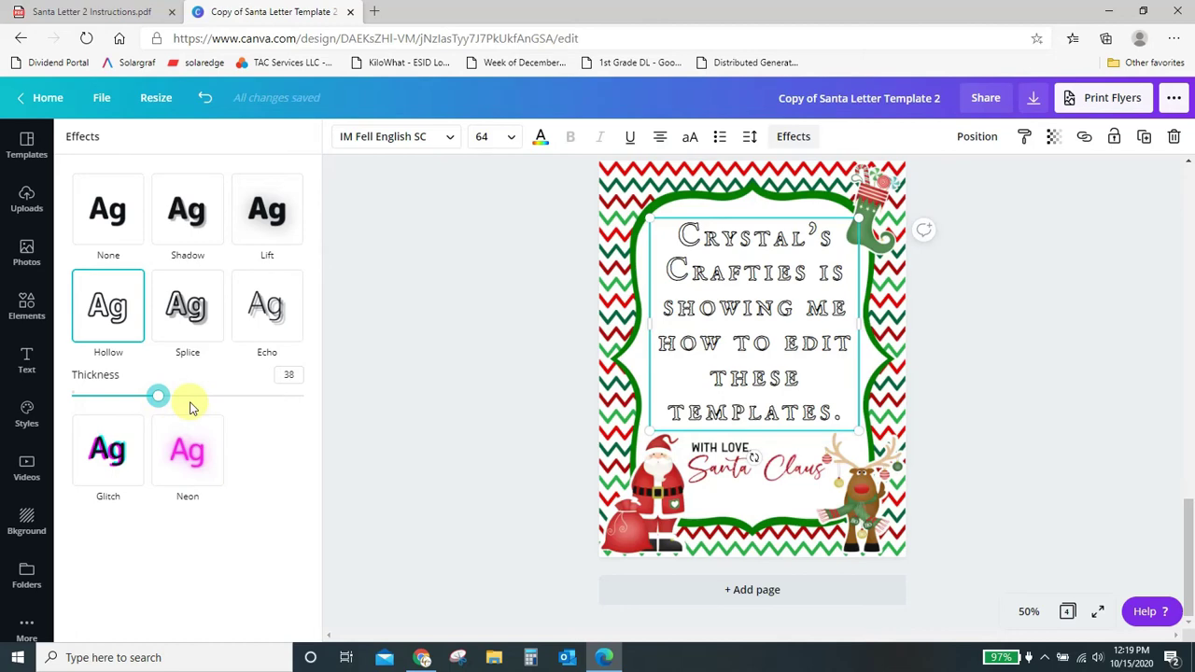
left_click(789, 311)
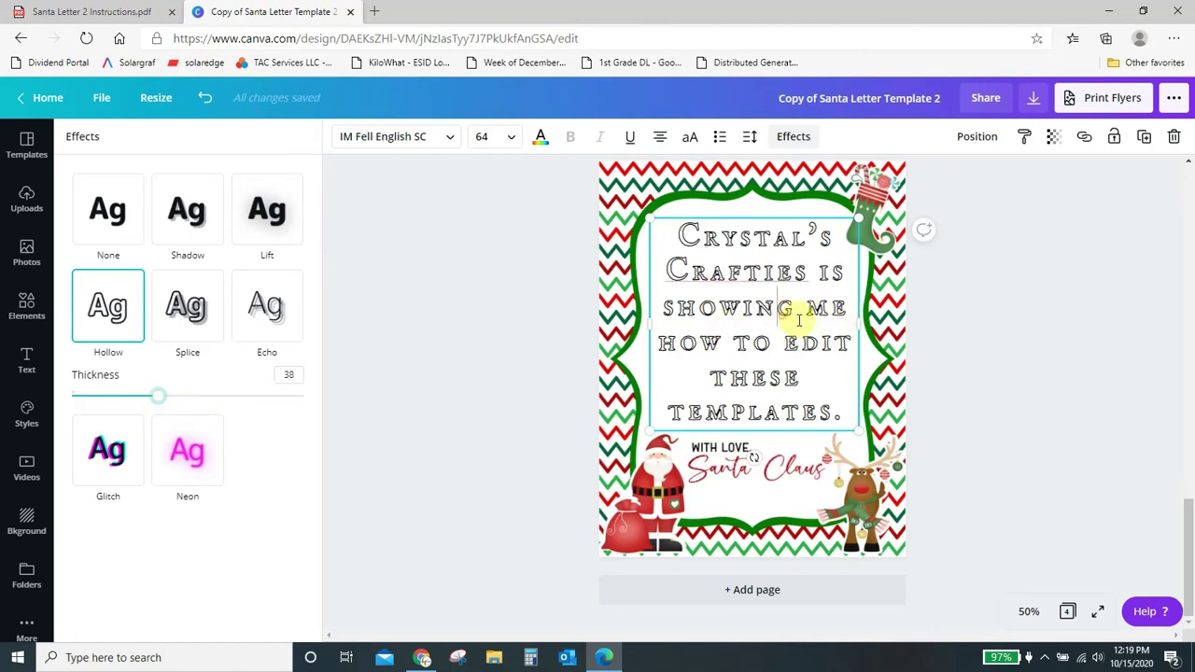
key("BackSpace")
- Delete the message text box from page 4
scroll(1005, 397, "up", 2)
left_click(1004, 396)
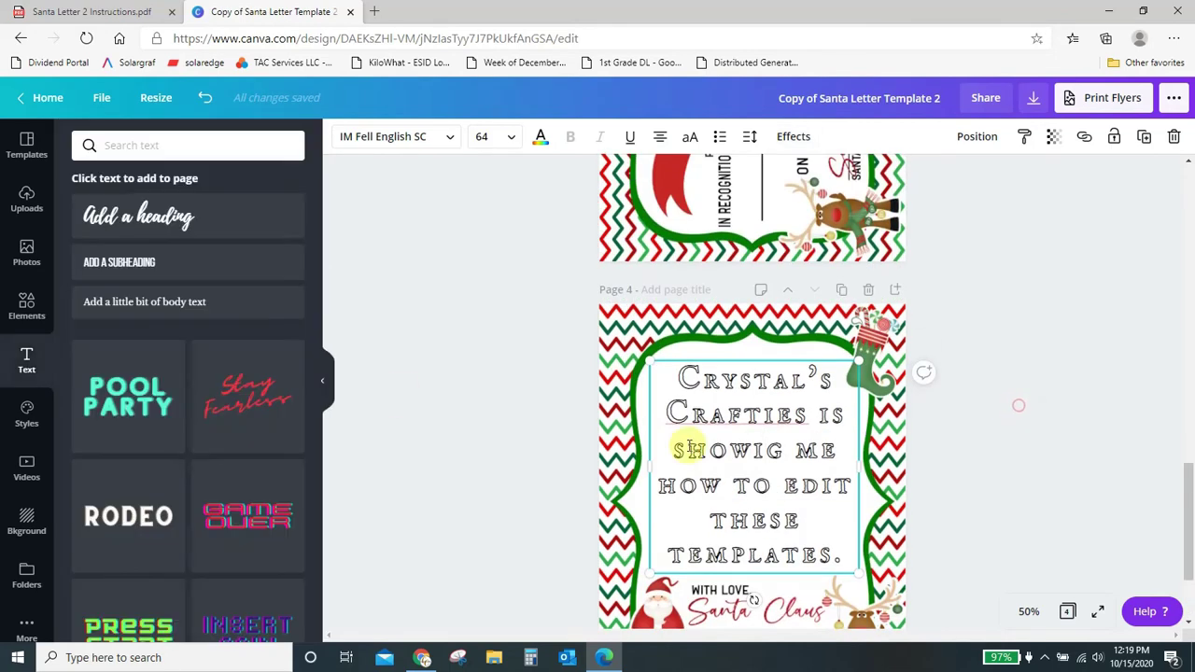
left_click(694, 443)
key("Delete")
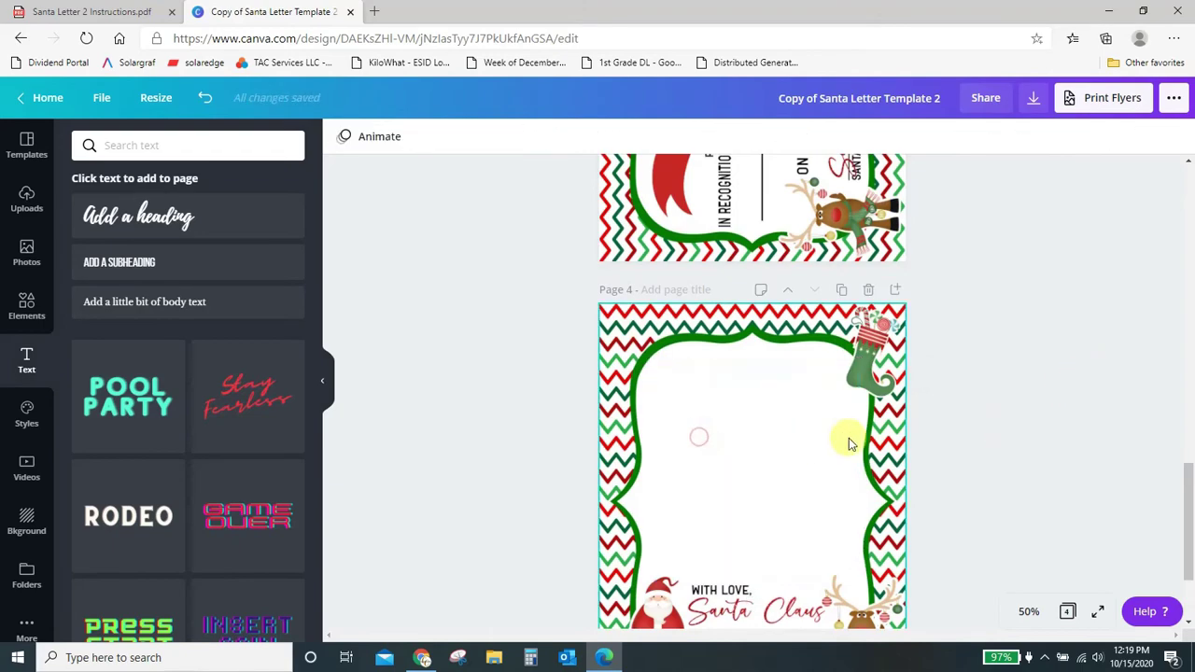
- Replace the Nice List text with the child's name in Cantata One, enlarged to about 90
scroll(900, 440, "up", 5)
scroll(920, 453, "up", 6)
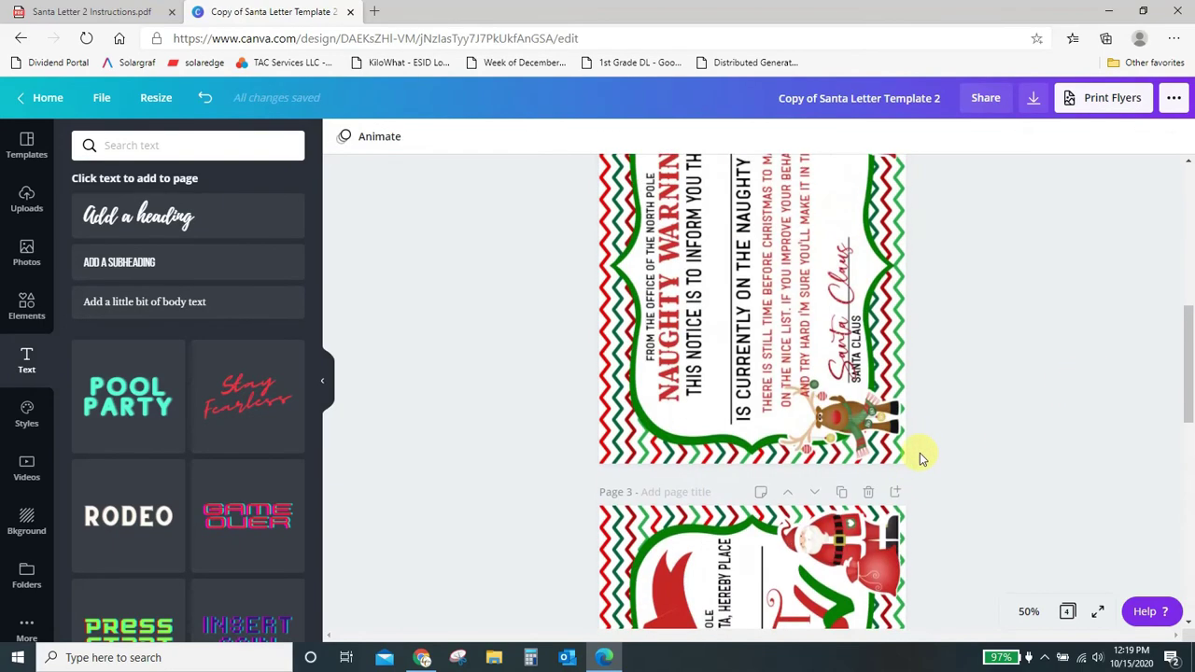
scroll(919, 453, "down", 5)
scroll(919, 458, "down", 3)
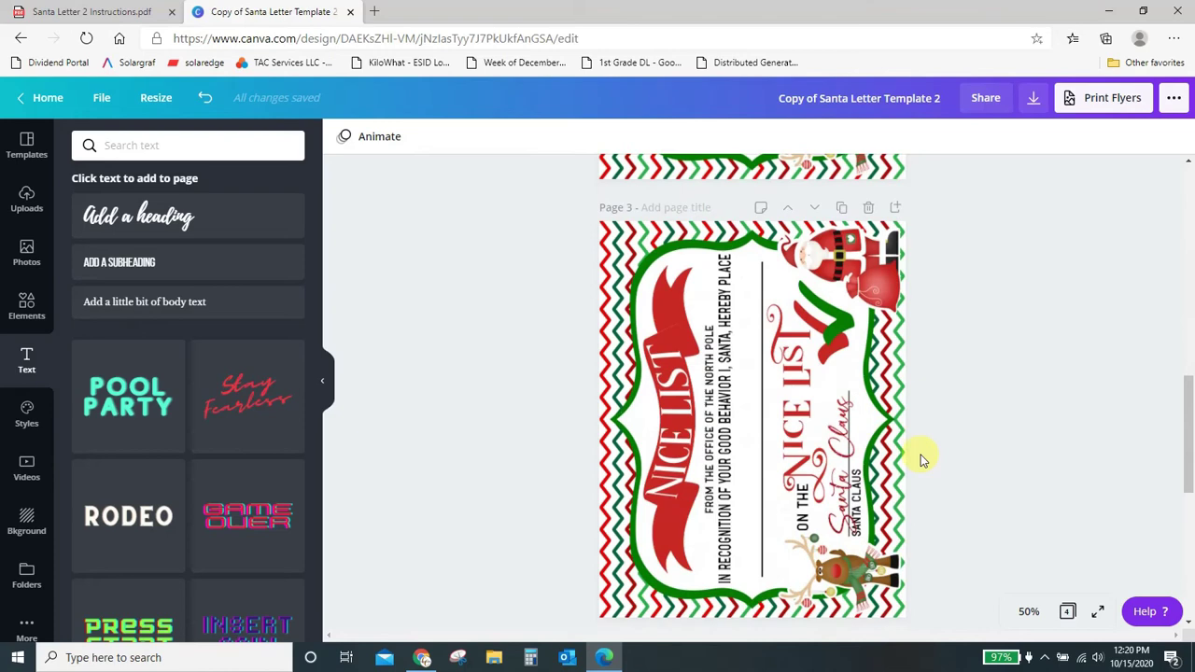
left_click(717, 404)
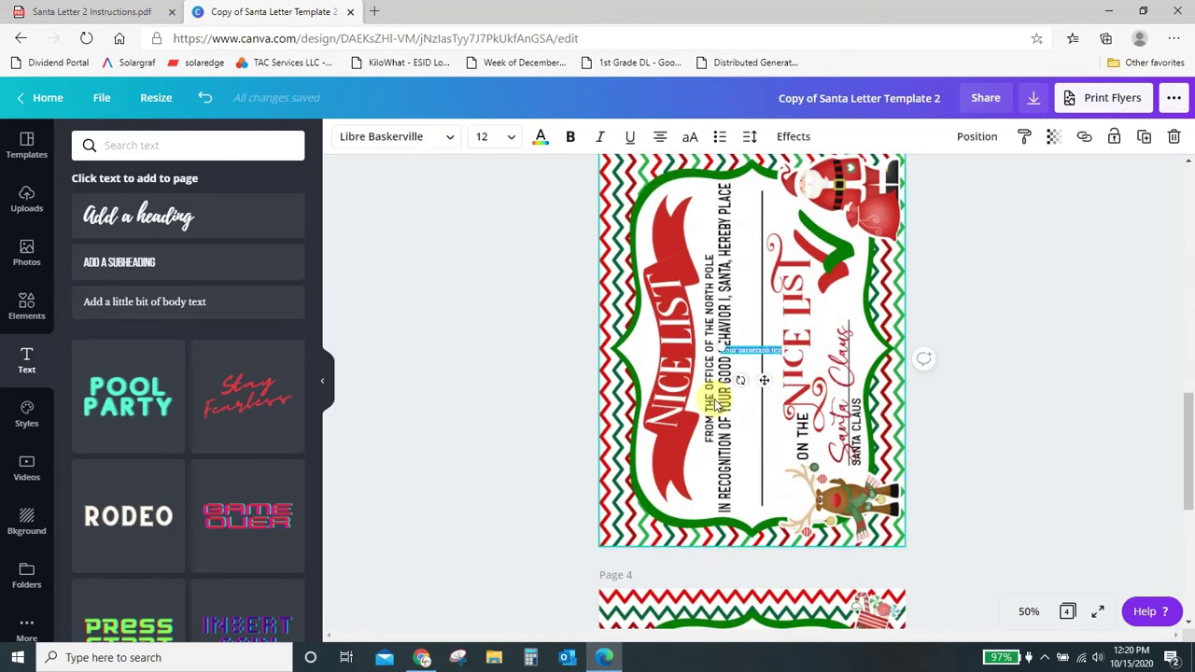
key("BackSpace")
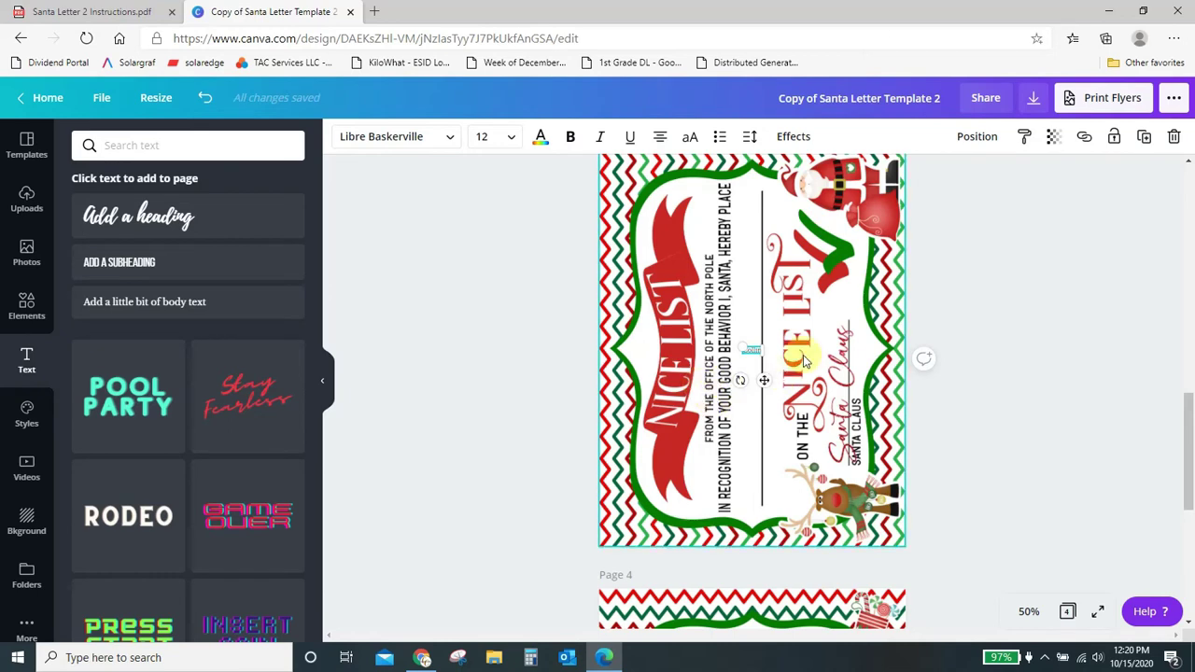
left_click(451, 138)
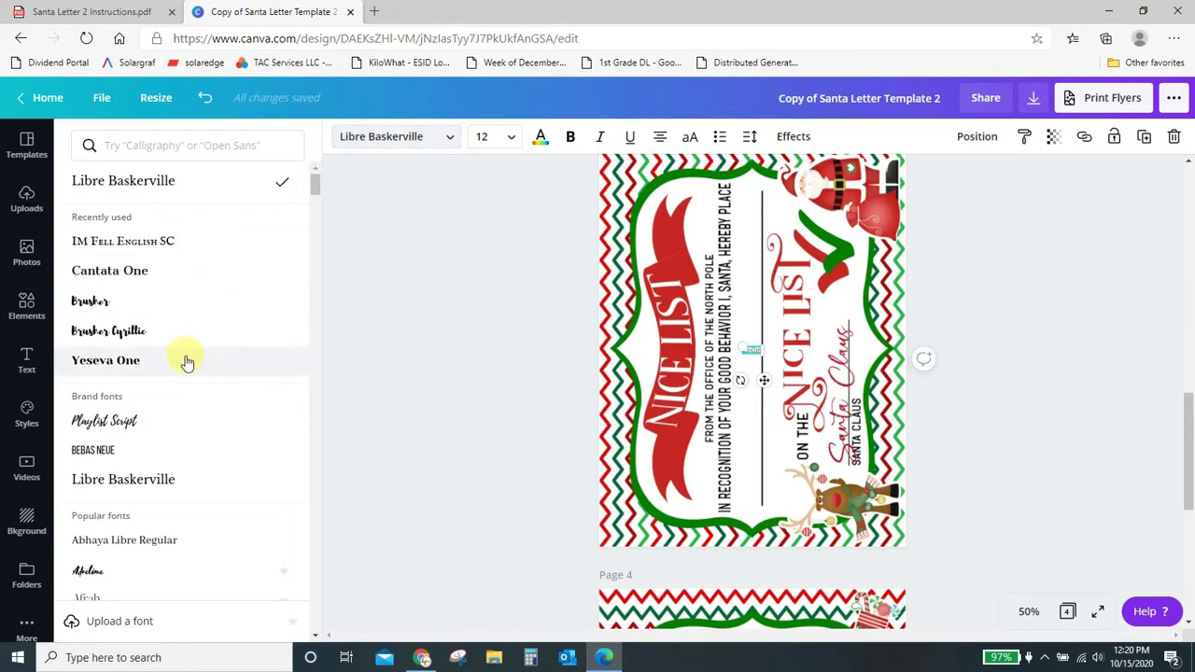
left_click(142, 270)
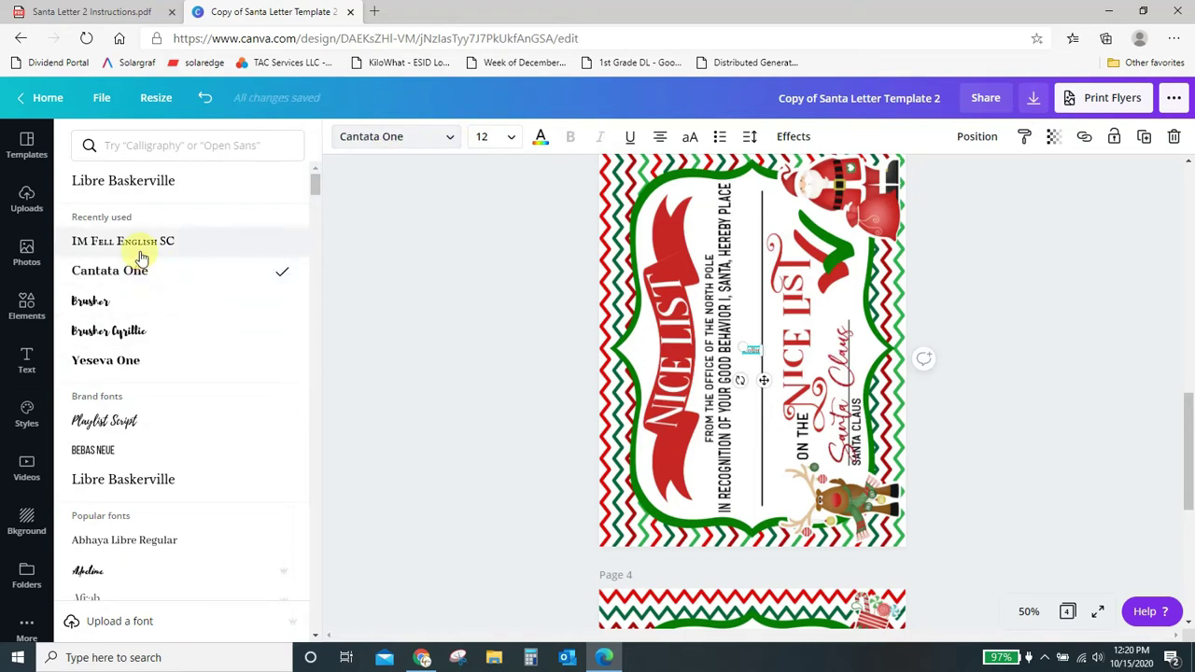
left_click_drag(747, 345, 645, 300)
- Centre the name, rotate it vertical, nudge it onto the certificate line and resize it to 67.8
left_click(734, 445)
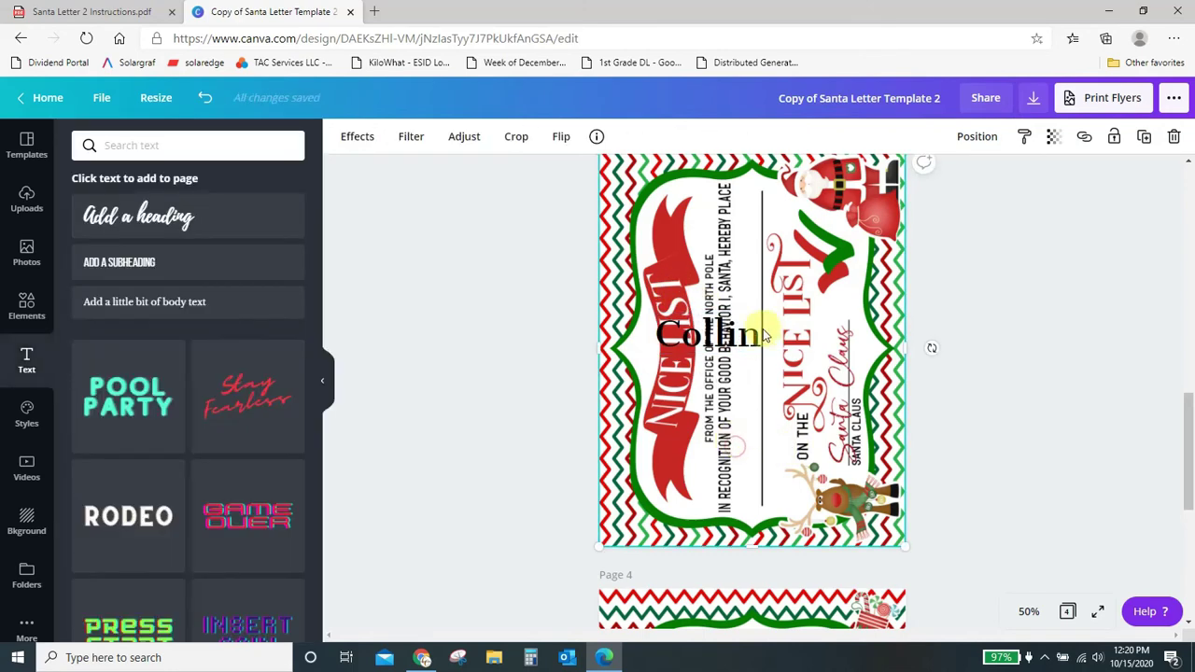
left_click_drag(751, 336, 796, 372)
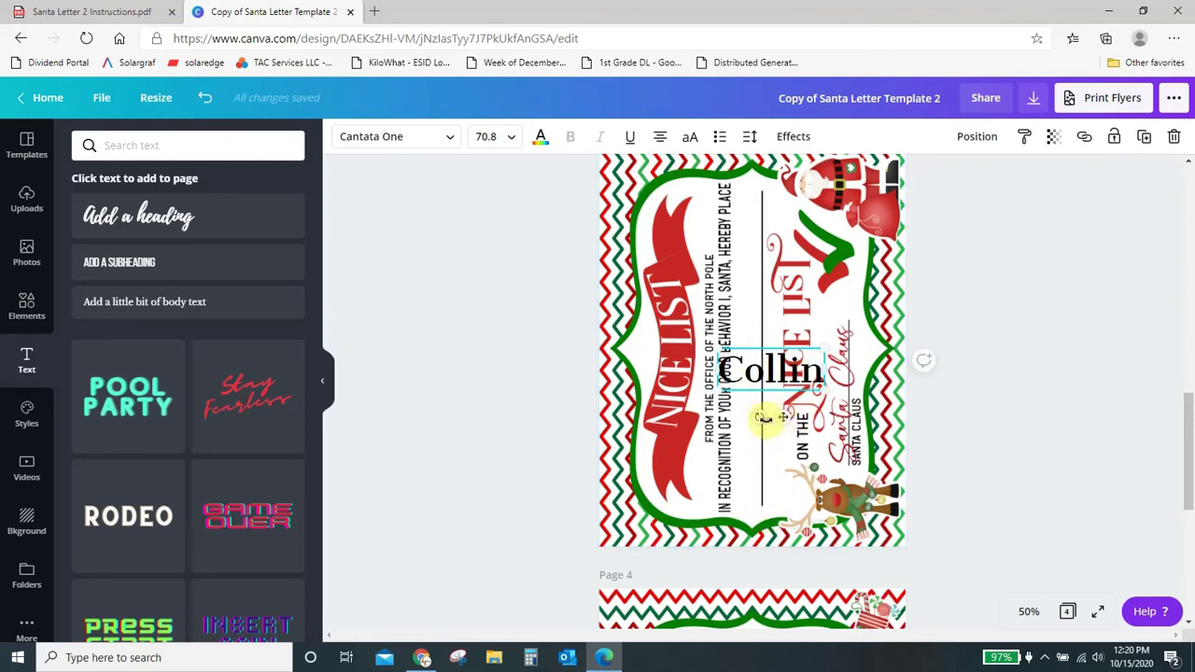
left_click_drag(758, 417, 747, 348)
left_click(781, 492)
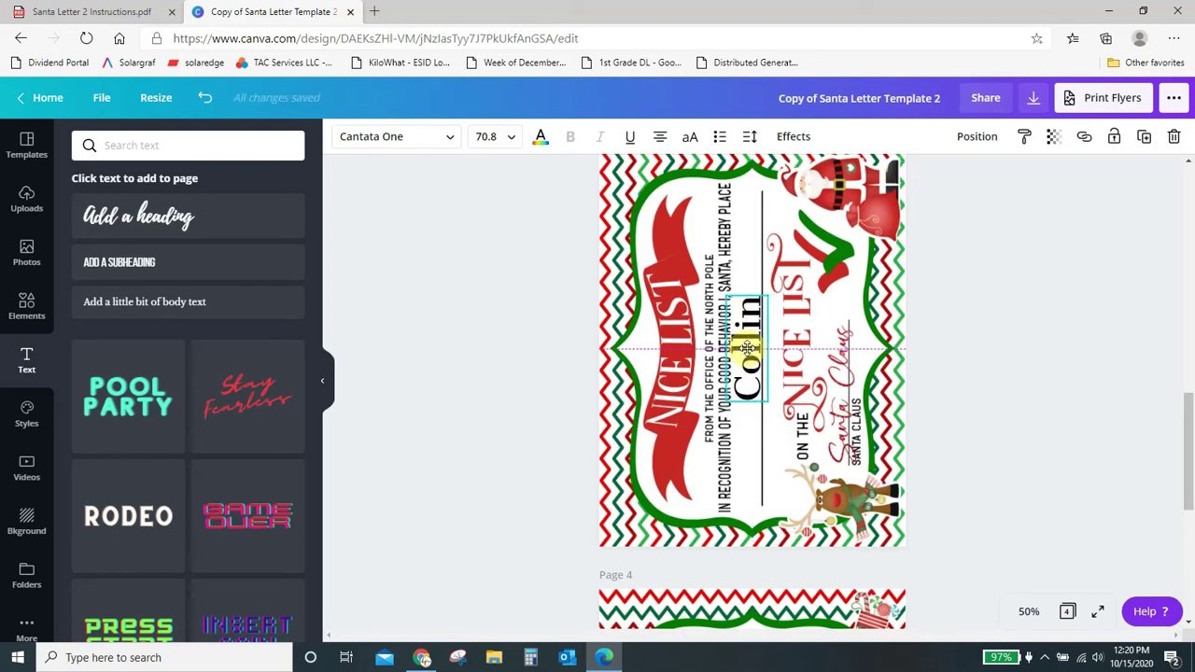
left_click_drag(747, 348, 747, 348)
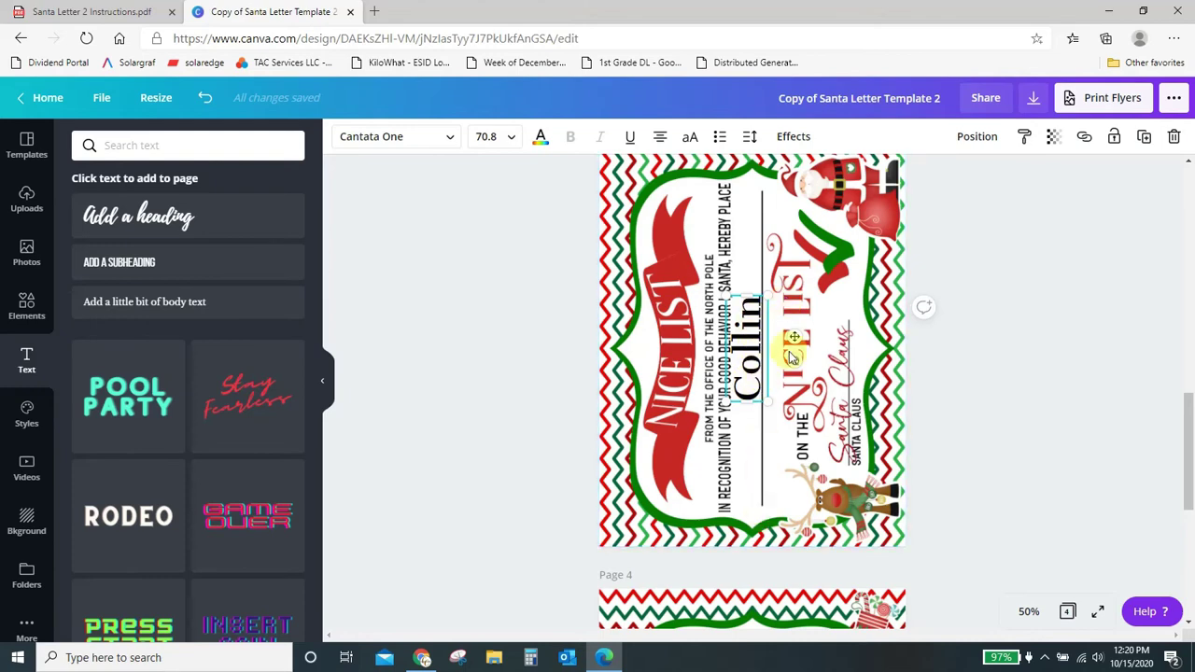
left_click_drag(752, 351, 754, 348)
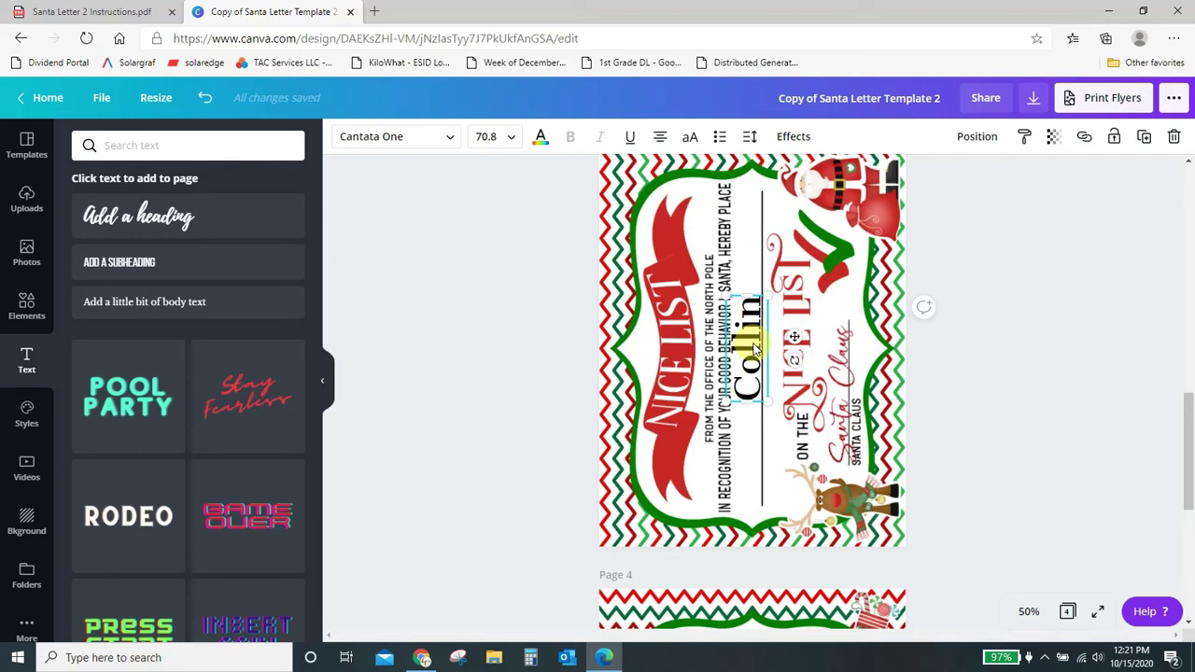
left_click_drag(754, 347, 758, 347)
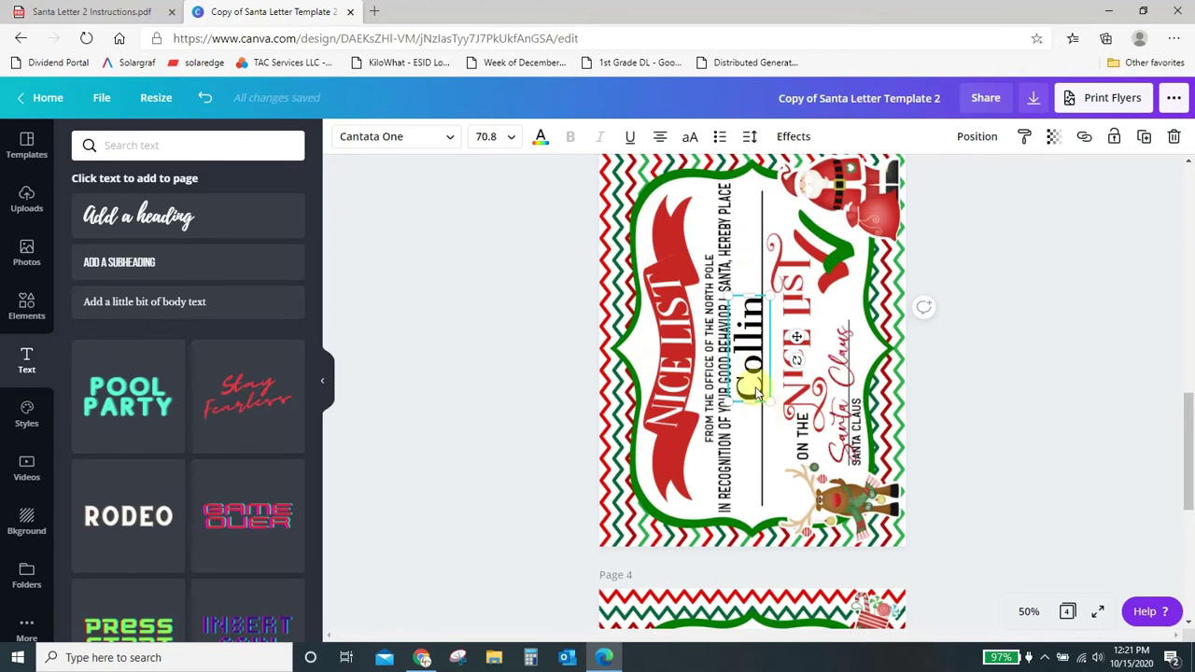
mouse_move(731, 297)
left_mouse_down()
mouse_move(713, 250)
mouse_move(721, 278)
mouse_move(748, 293)
left_mouse_up()
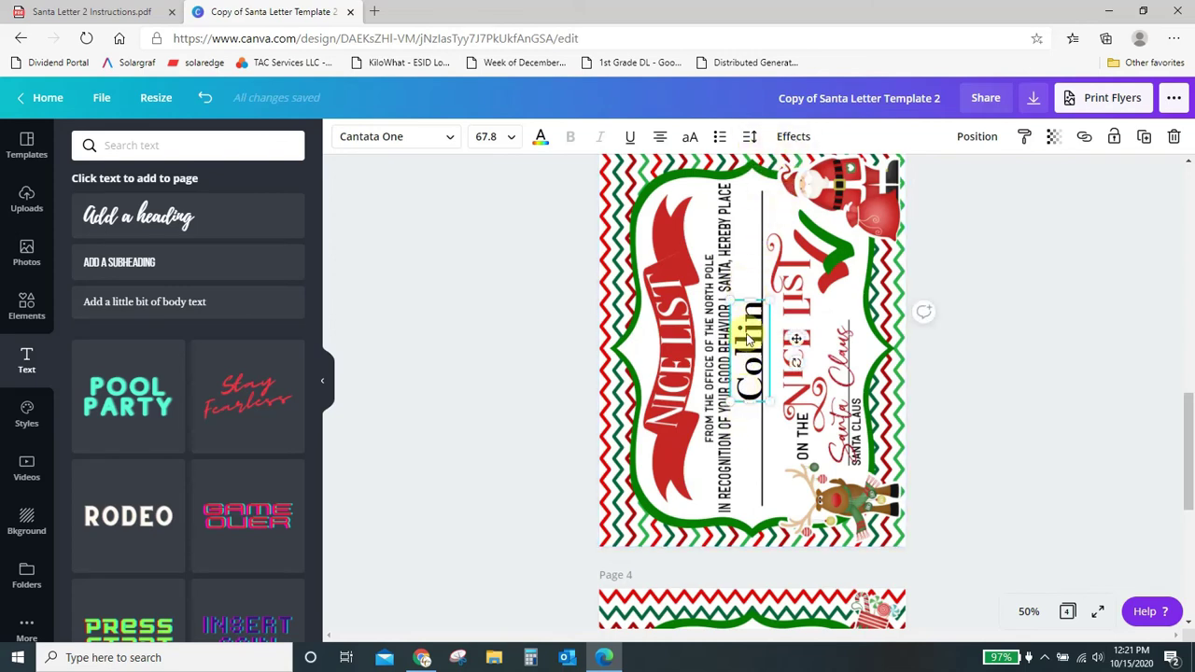
- Widen the name's letter spacing, make its box taller and move it up along the line
left_click(749, 136)
left_click_drag(846, 185, 864, 187)
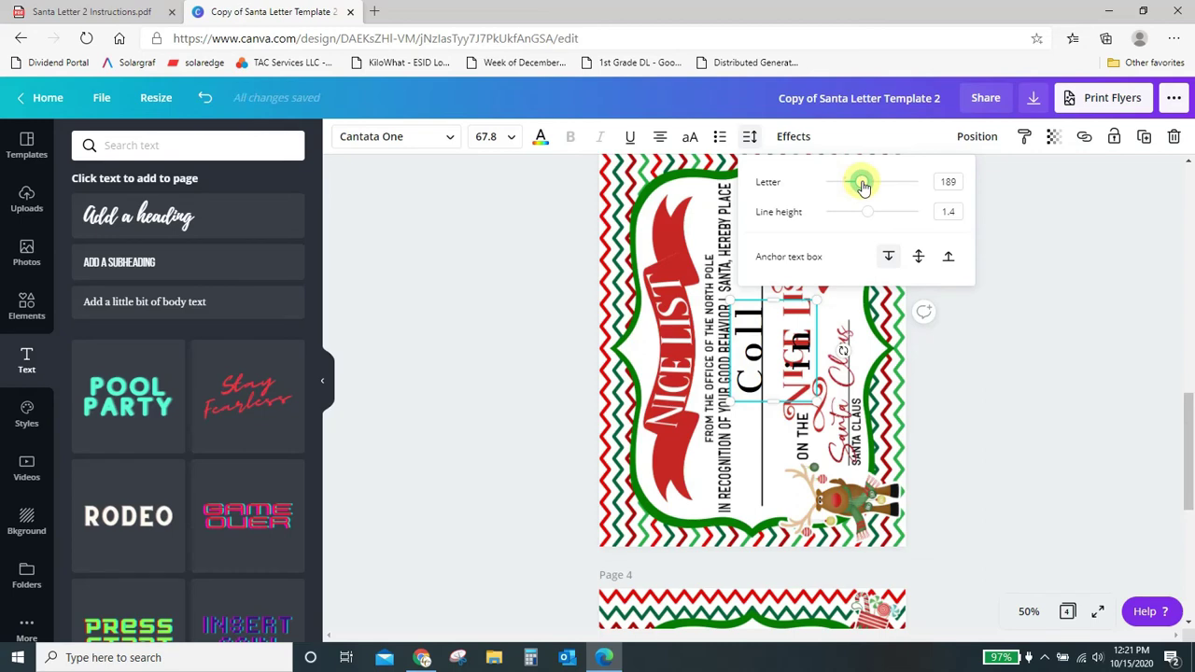
left_click_drag(780, 403, 779, 469)
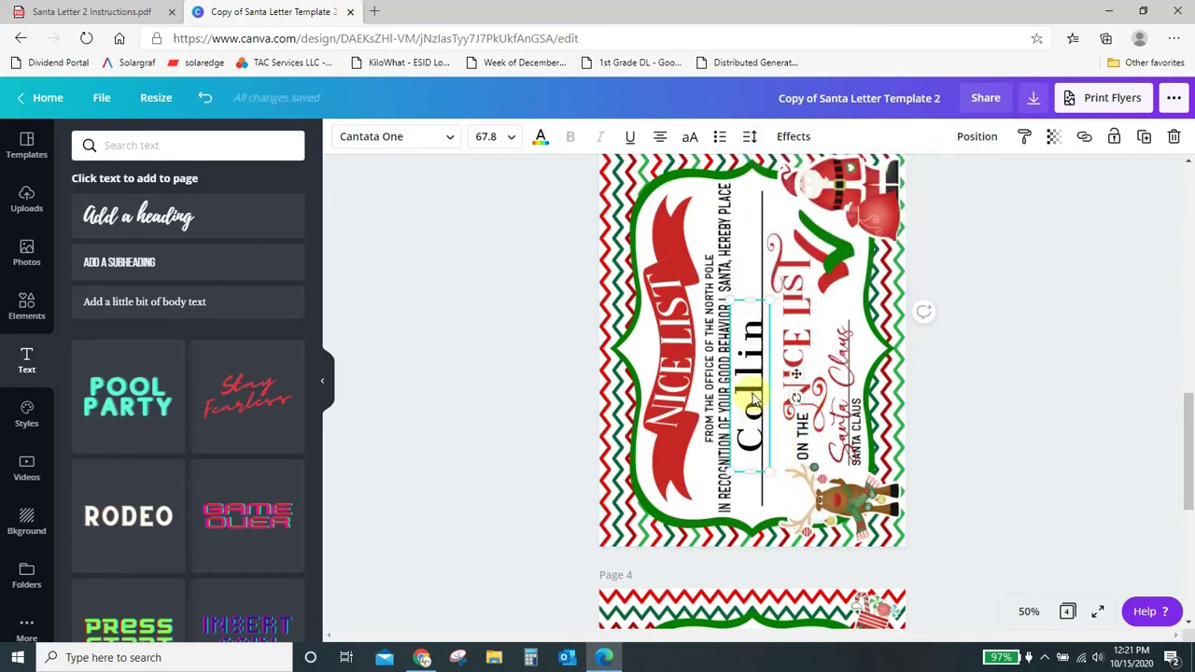
left_click_drag(754, 397, 749, 366)
key("shift+Right")
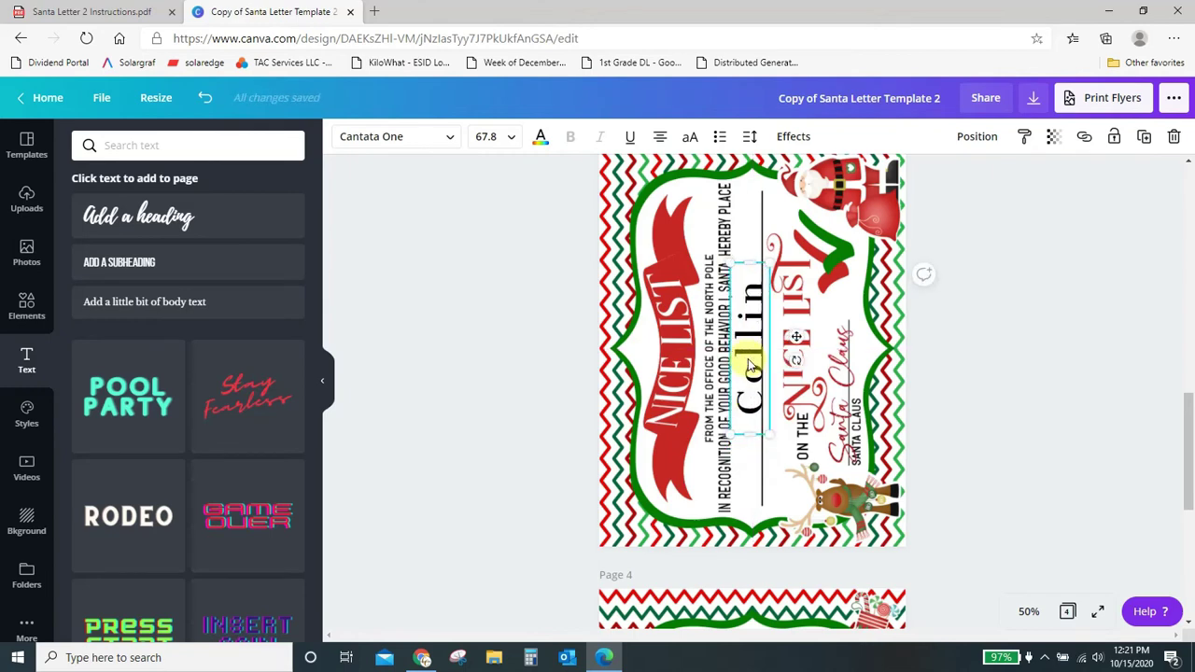
left_click(674, 236)
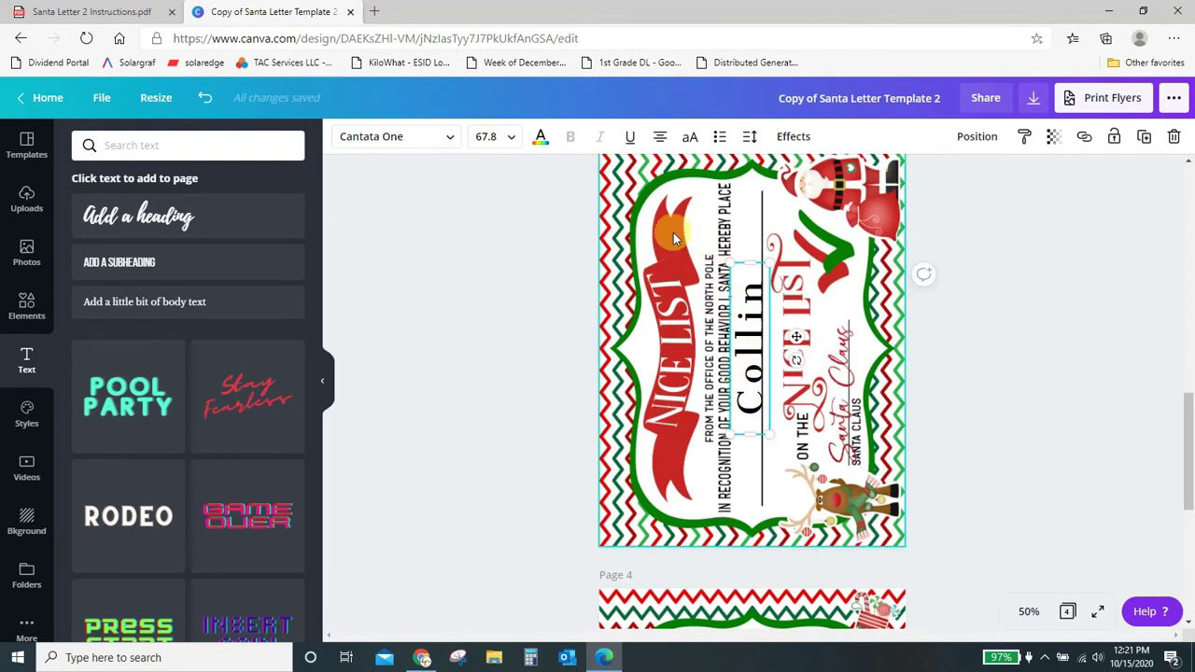
- Colour the name red using a photo colour from the design
left_click(541, 138)
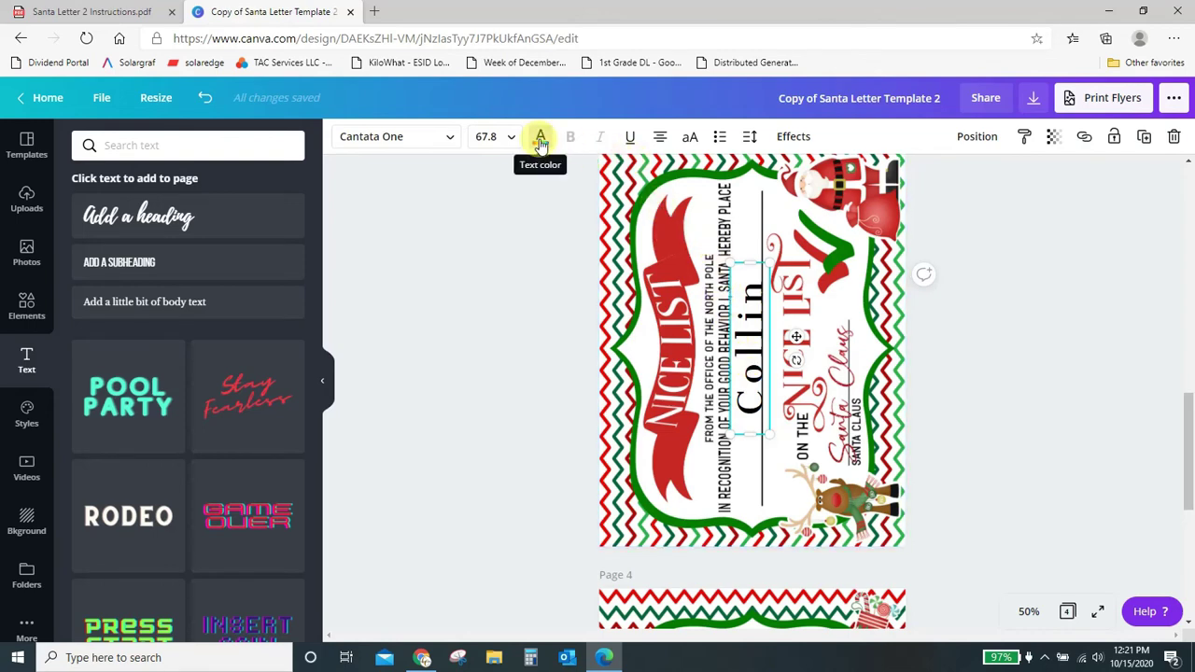
left_click(167, 433)
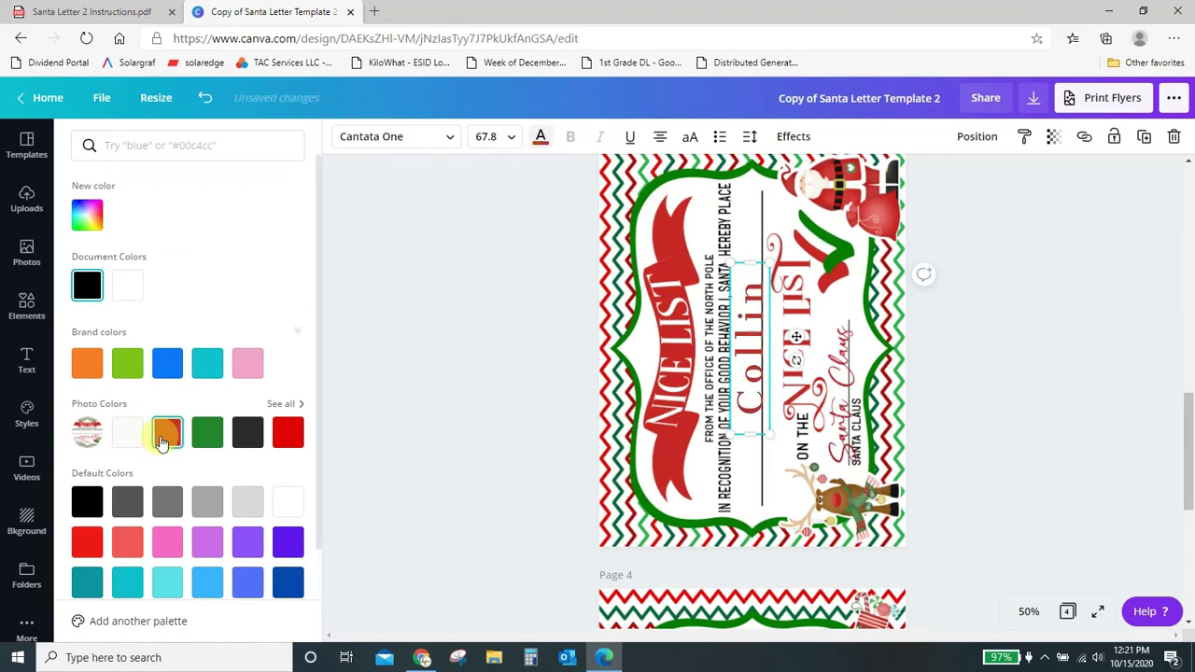
left_click(1014, 401)
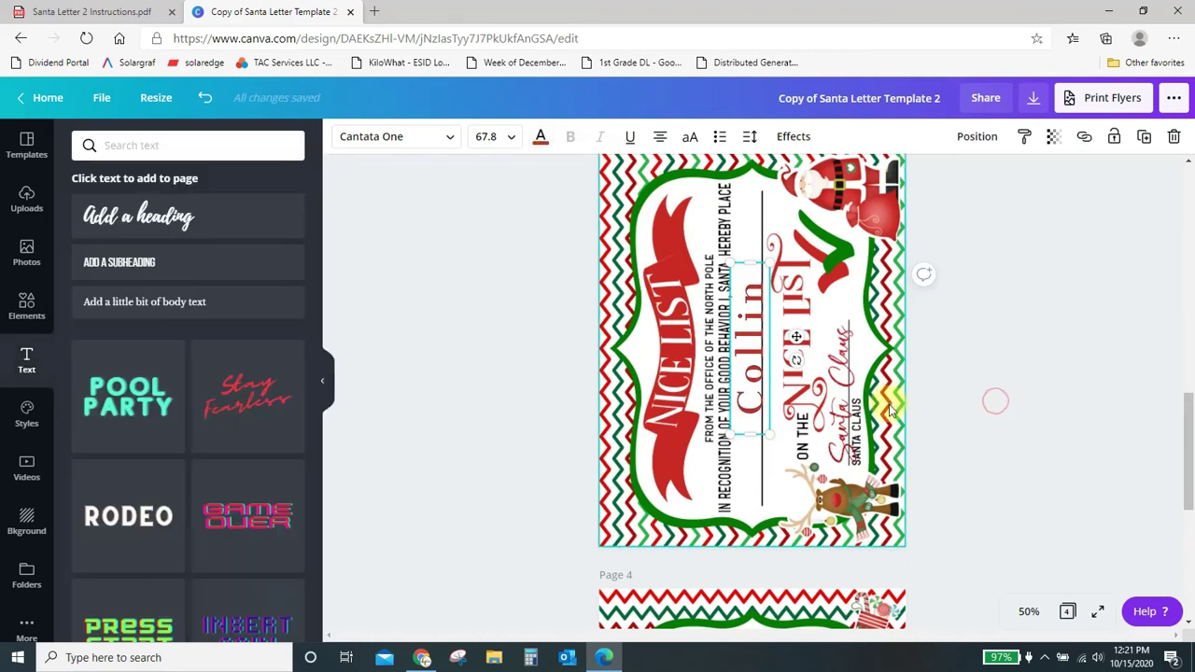
left_click(953, 454)
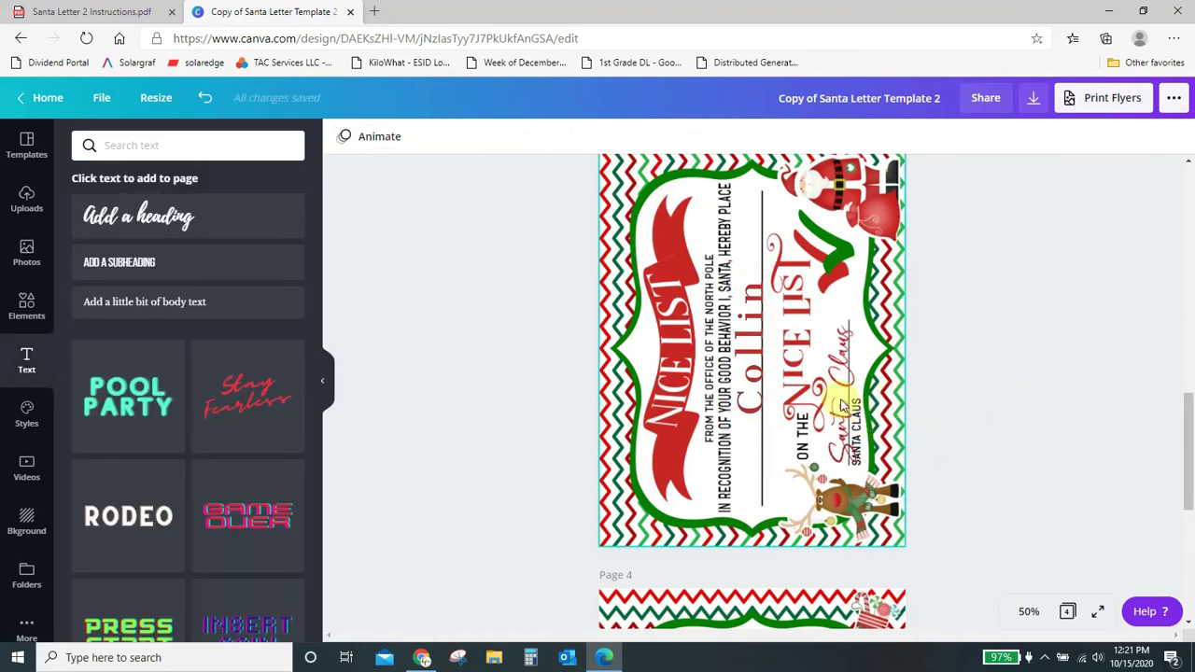
- Duplicate the red name with Ctrl+D and place the copy on page 2's blank line
scroll(791, 402, "down", 3)
scroll(783, 411, "up", 6)
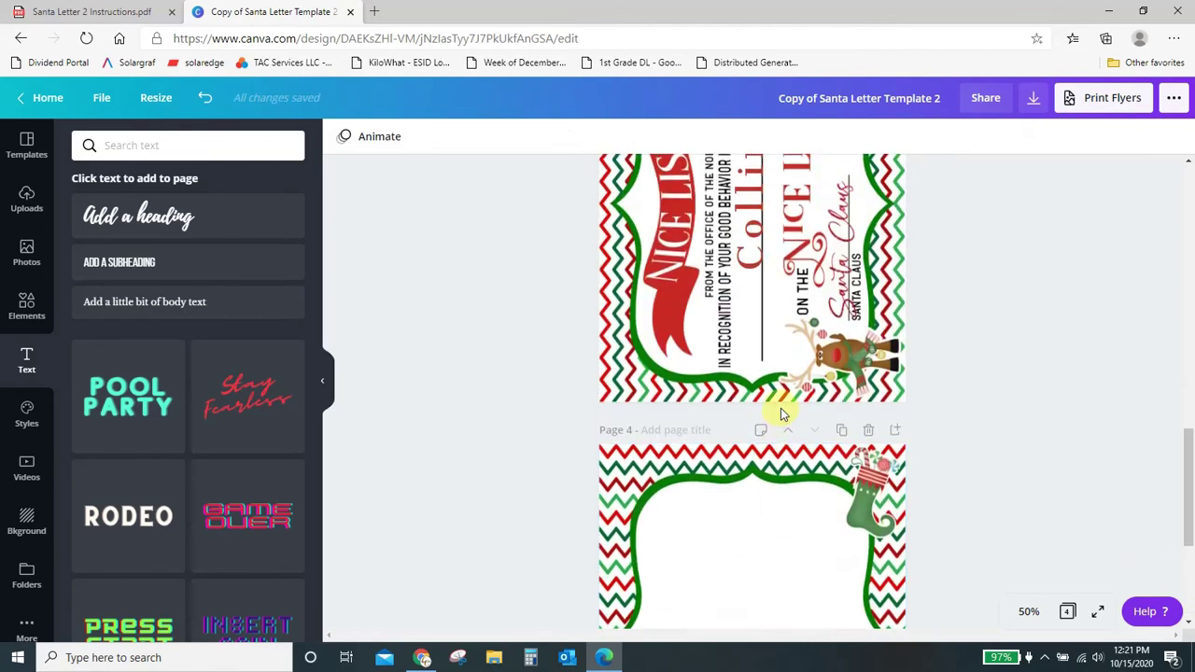
scroll(783, 417, "up", 1)
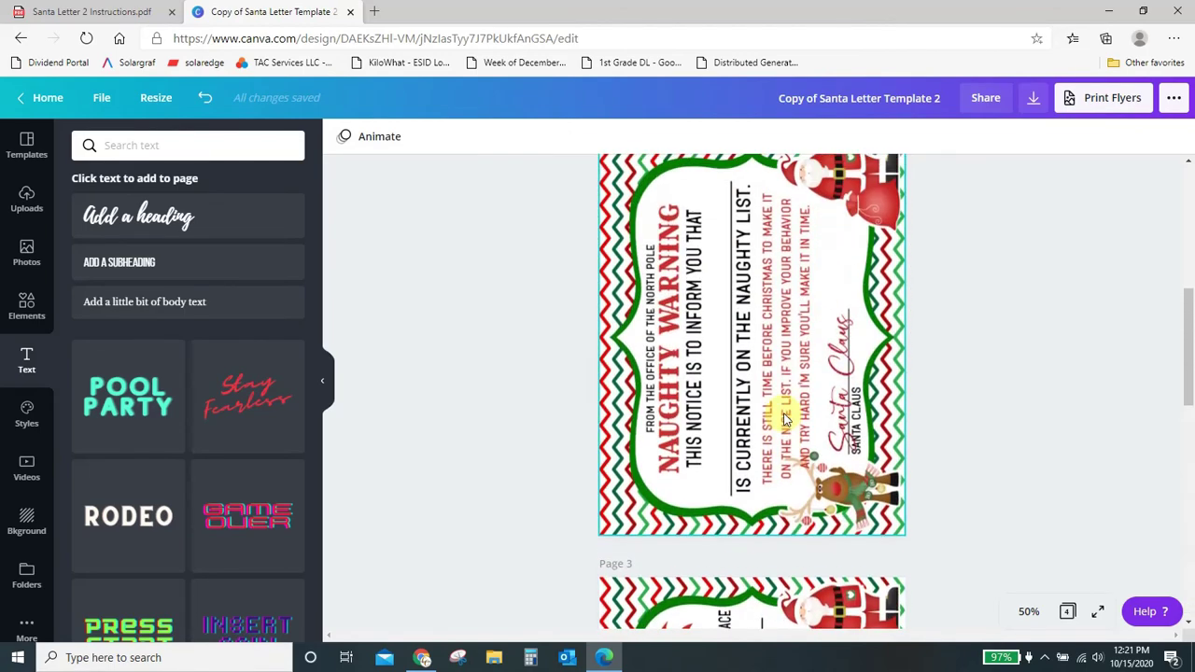
scroll(785, 420, "down", 6)
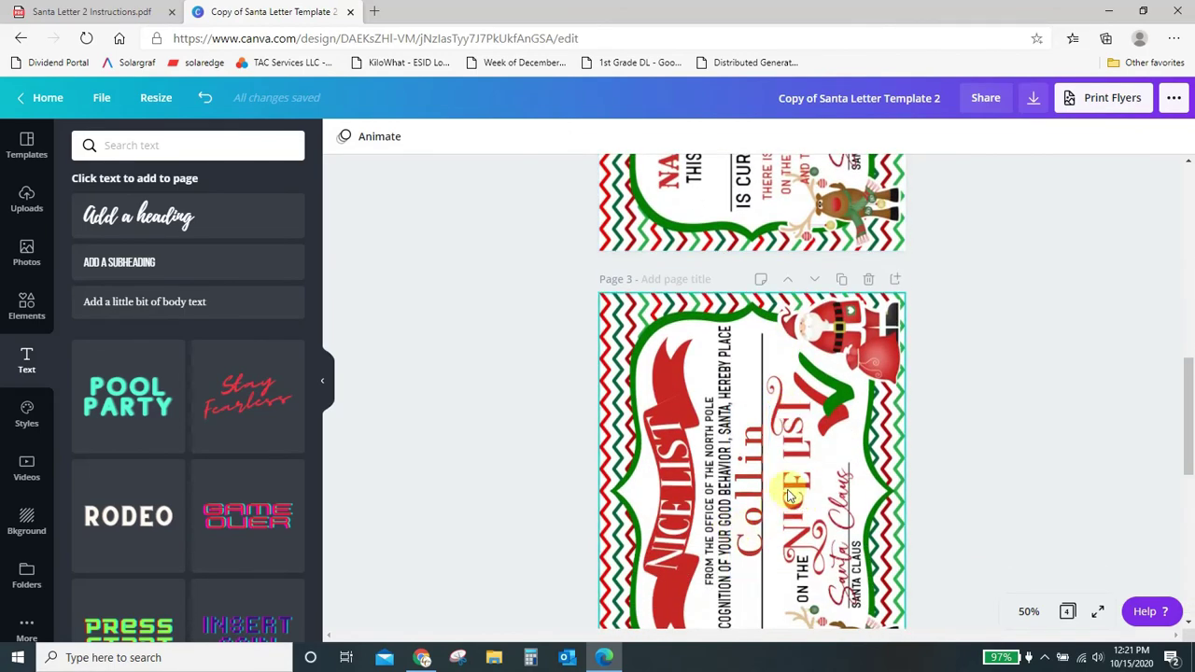
scroll(789, 490, "down", 2)
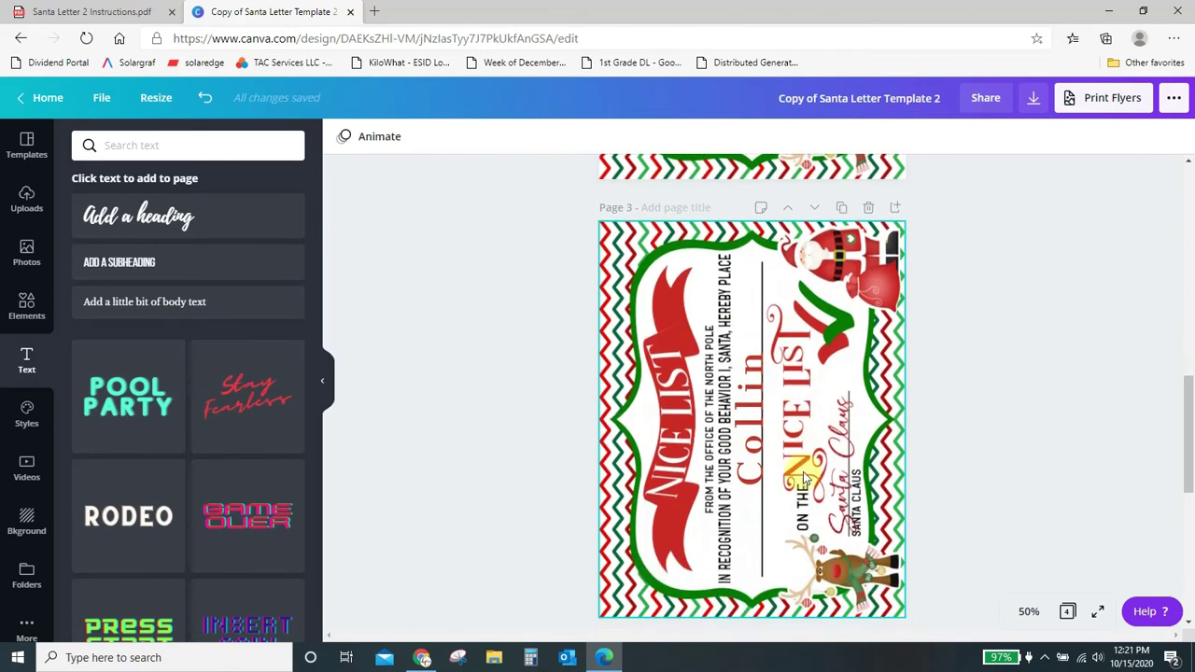
left_click(742, 422)
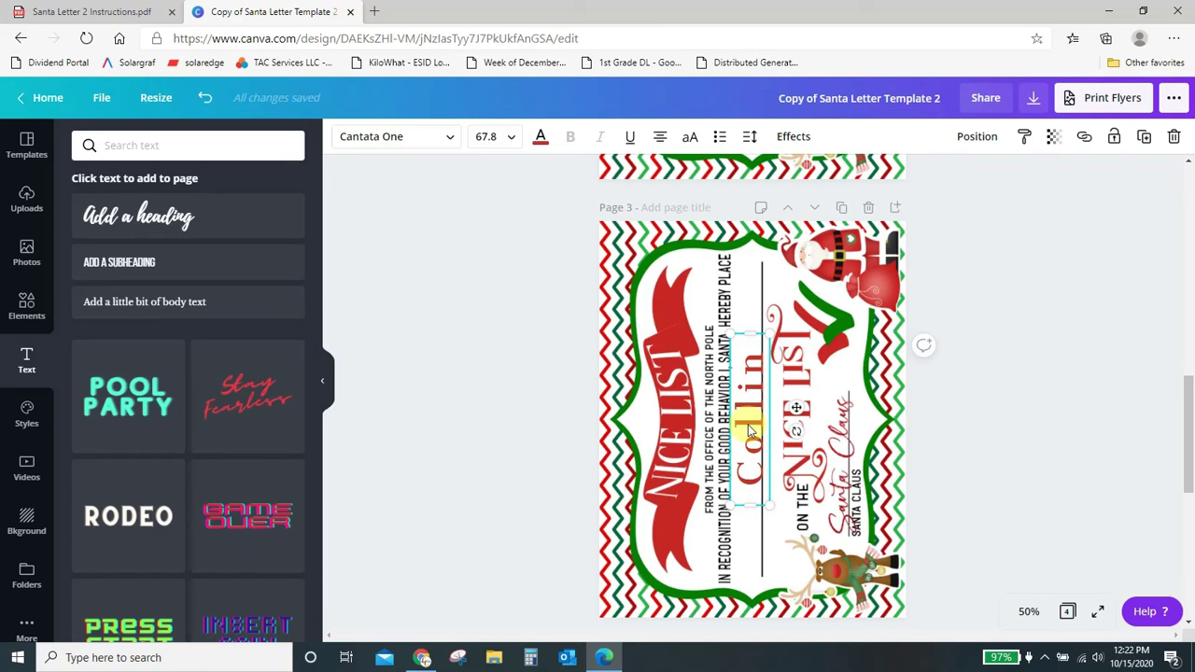
key("ctrl+d")
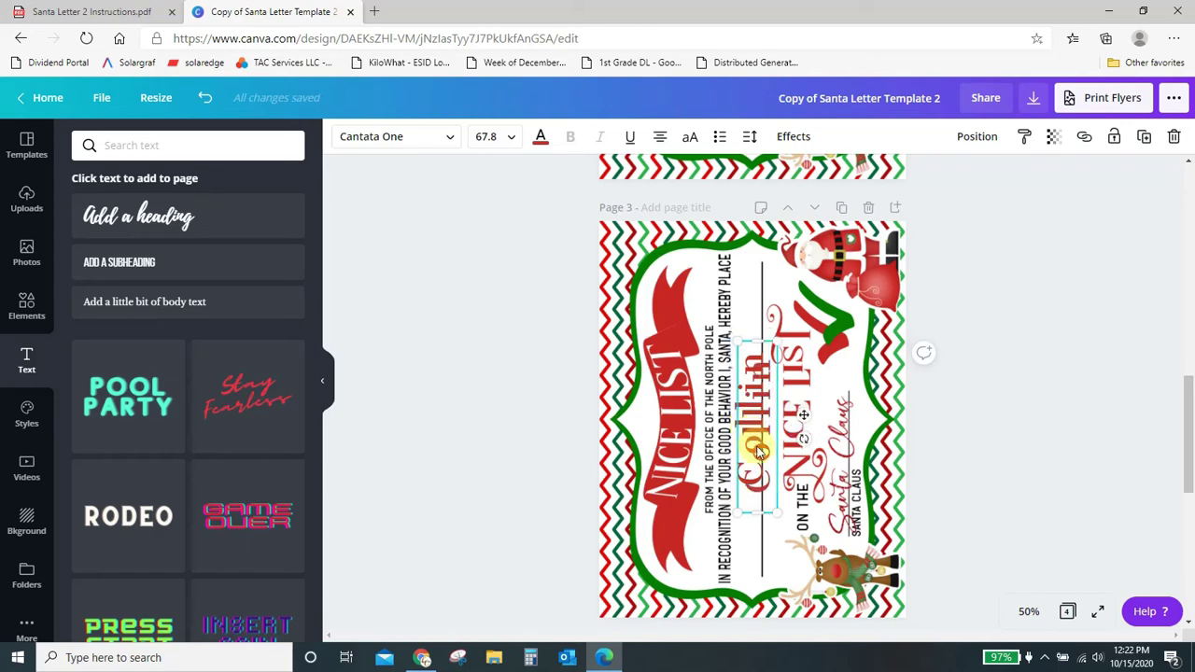
left_click_drag(759, 452, 715, 438)
scroll(765, 355, "up", 5)
scroll(737, 273, "up", 3)
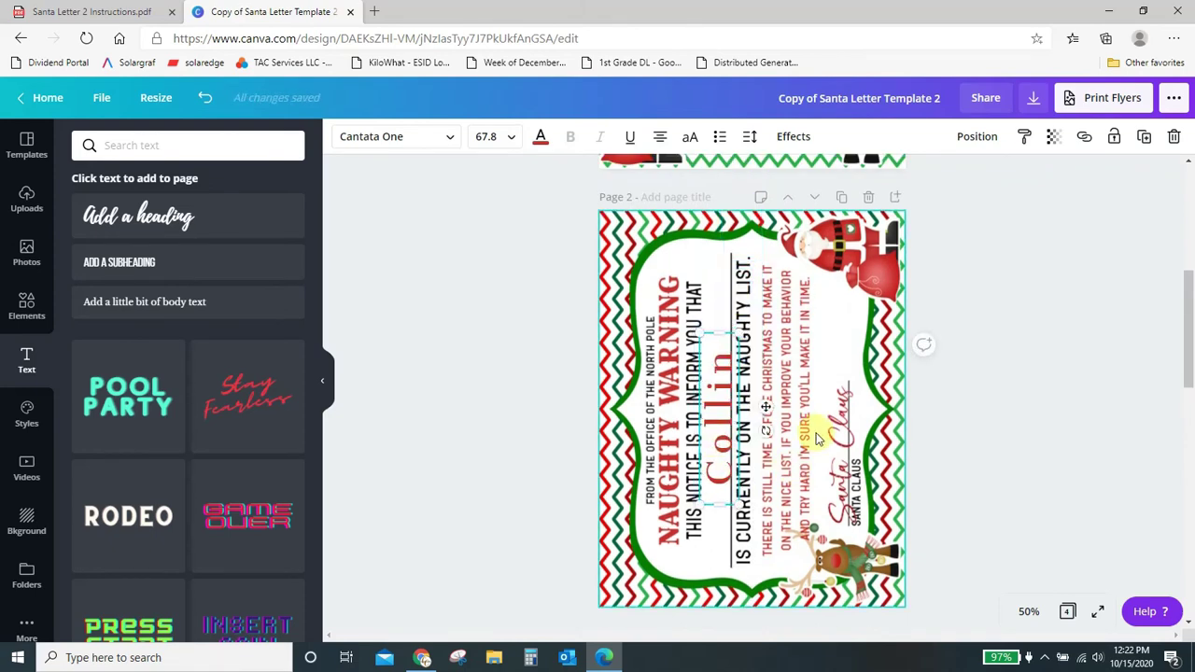
left_click(855, 461)
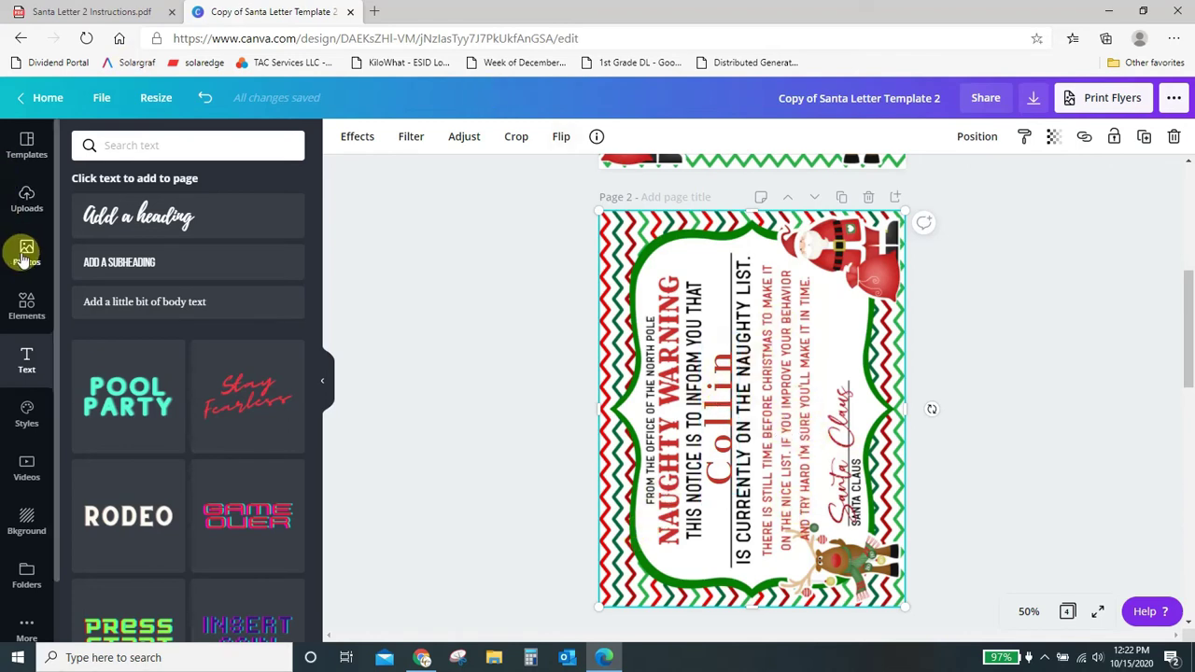
- Search the Elements stickers for 'christmas'
left_click(22, 310)
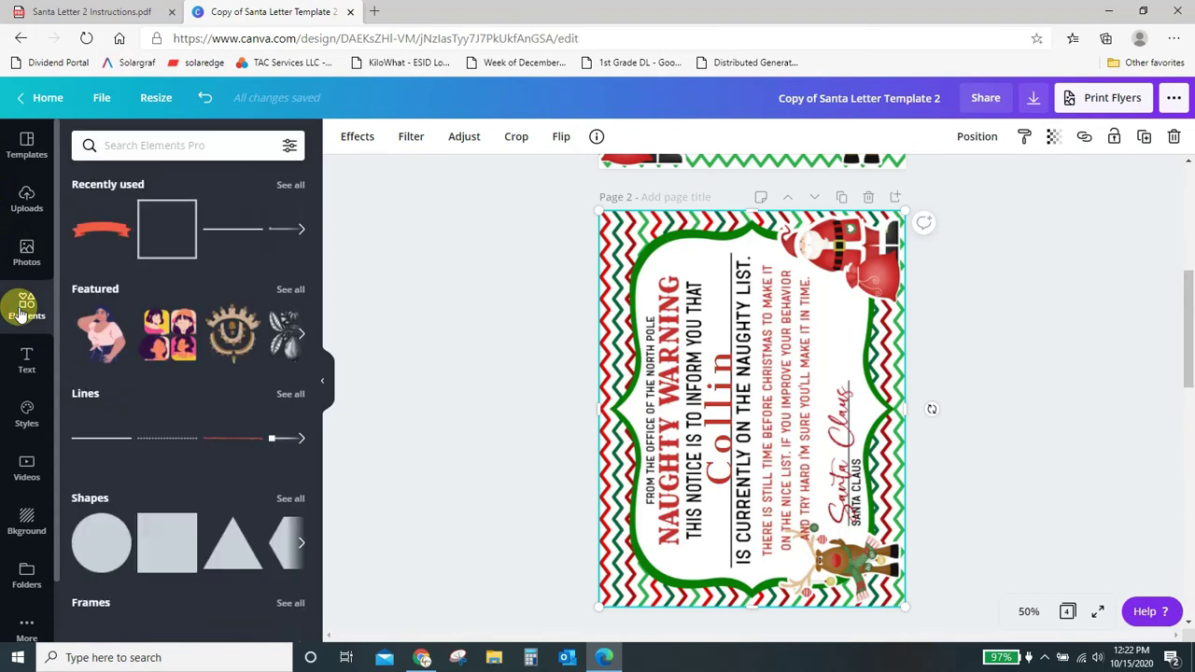
scroll(97, 355, "down", 4)
scroll(101, 364, "down", 1)
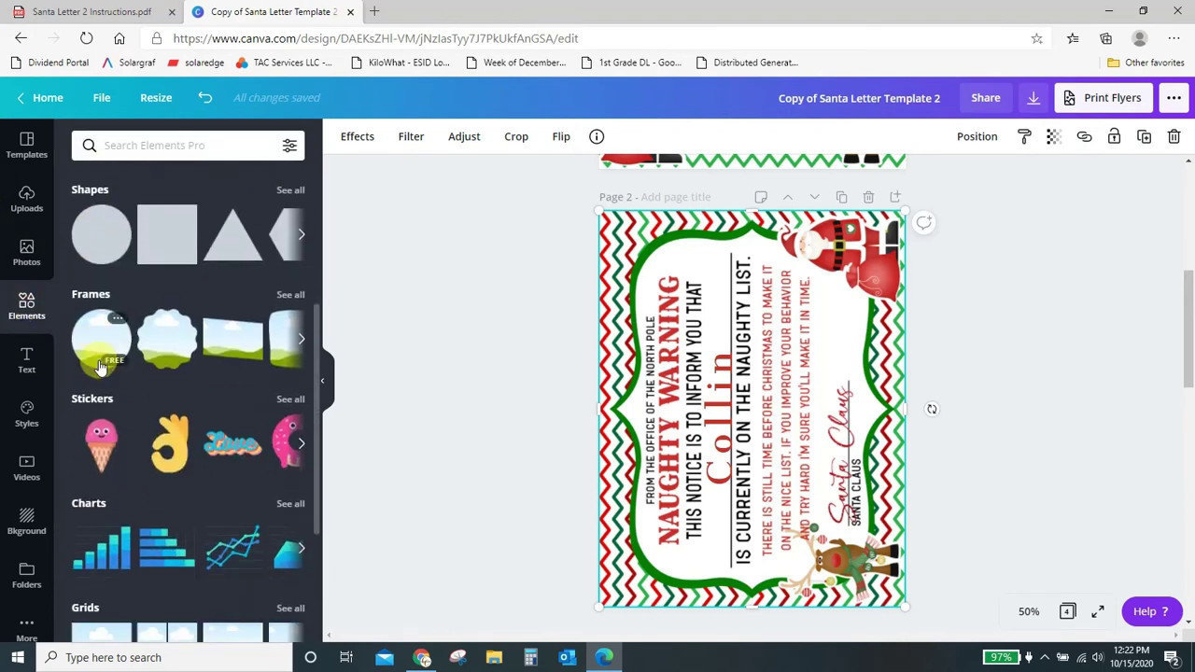
left_click(290, 345)
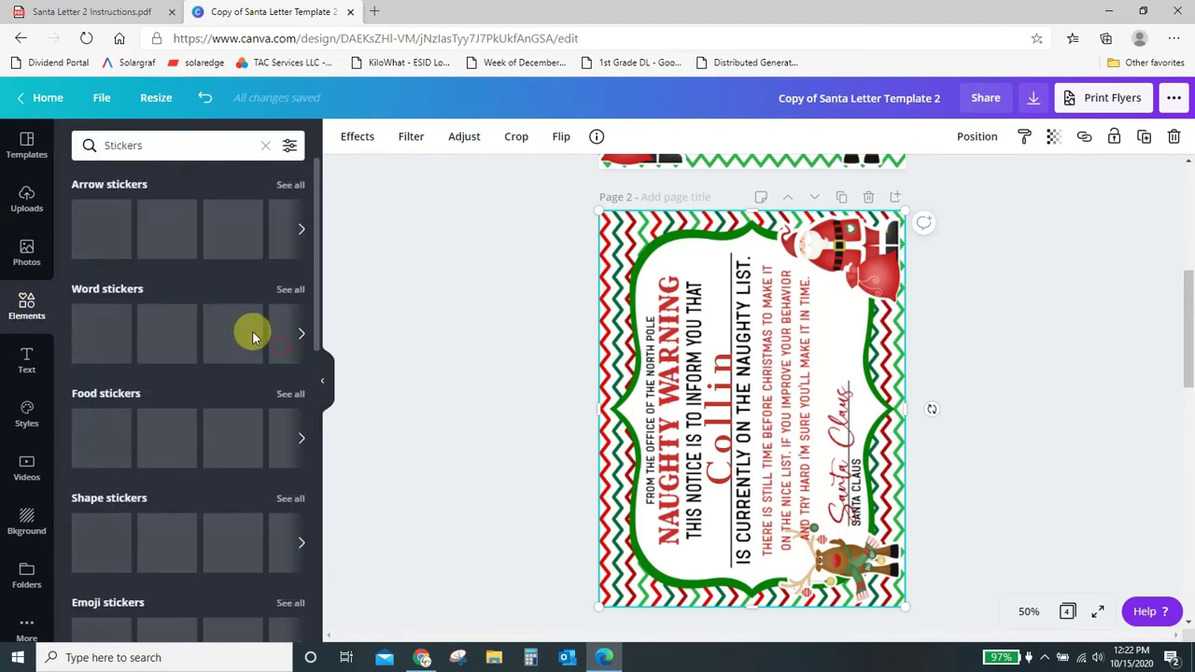
left_click(202, 141)
key("BackSpace")
key("BackSpace")
key("BackSpace")
key("BackSpace")
key("BackSpace")
key("BackSpace")
key("BackSpace")
key("BackSpace")
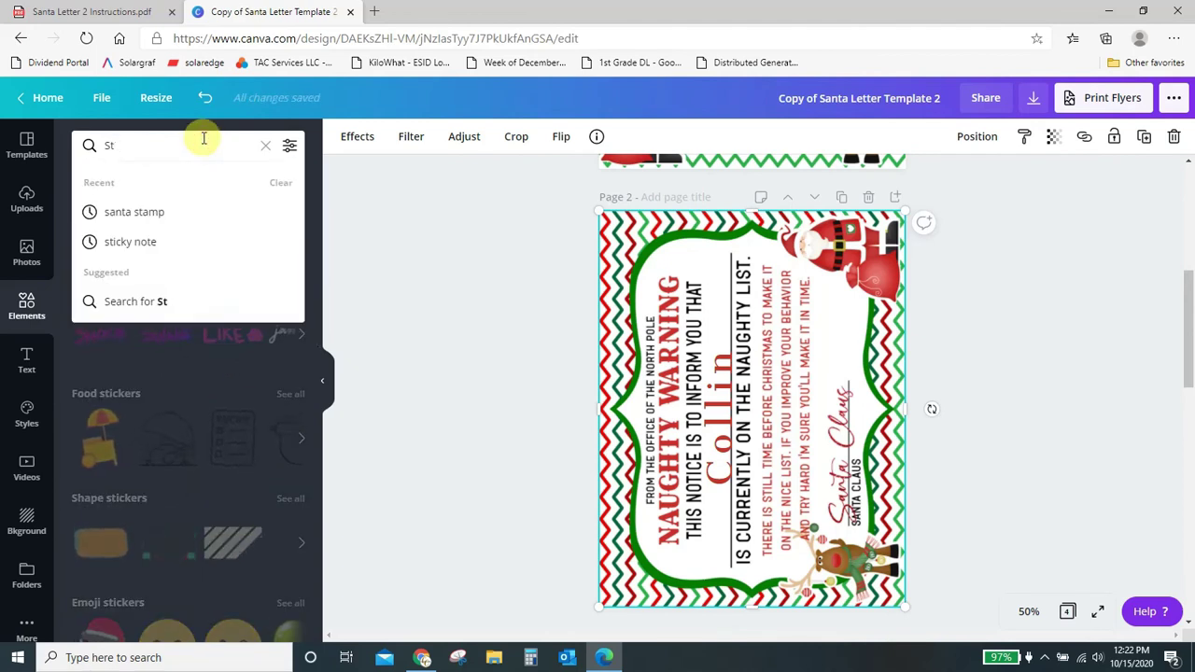
type("christmas")
key("Return")
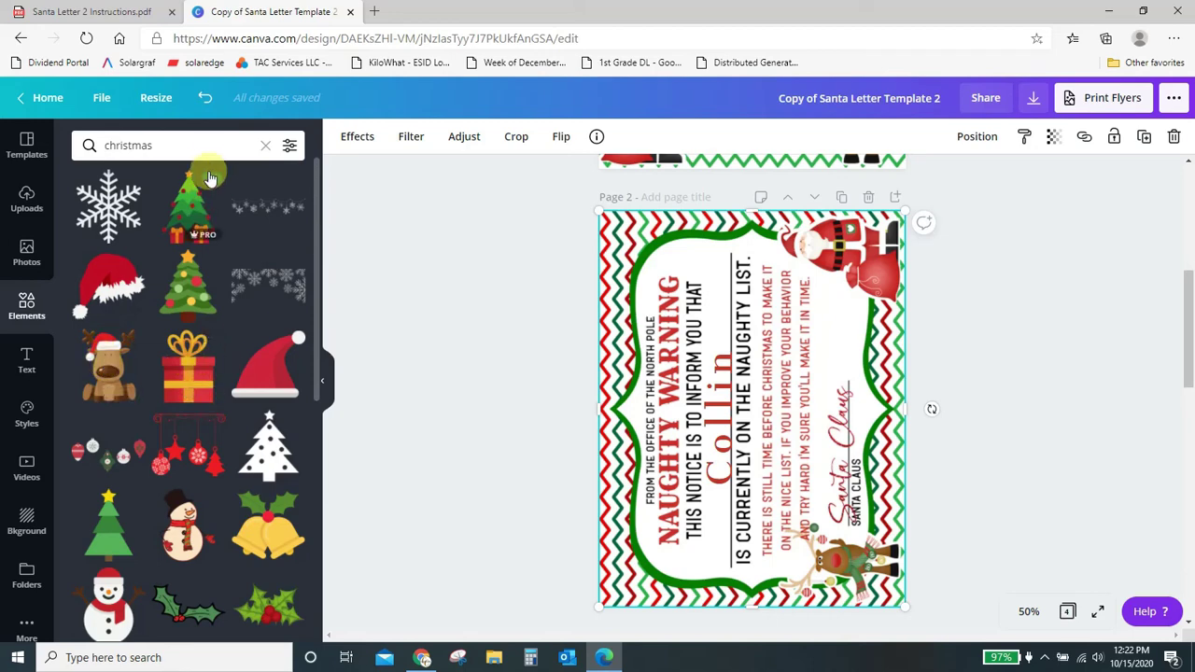
- Filter the Christmas graphics to Free only and bring page 4 into view
left_click(225, 143)
left_click(288, 146)
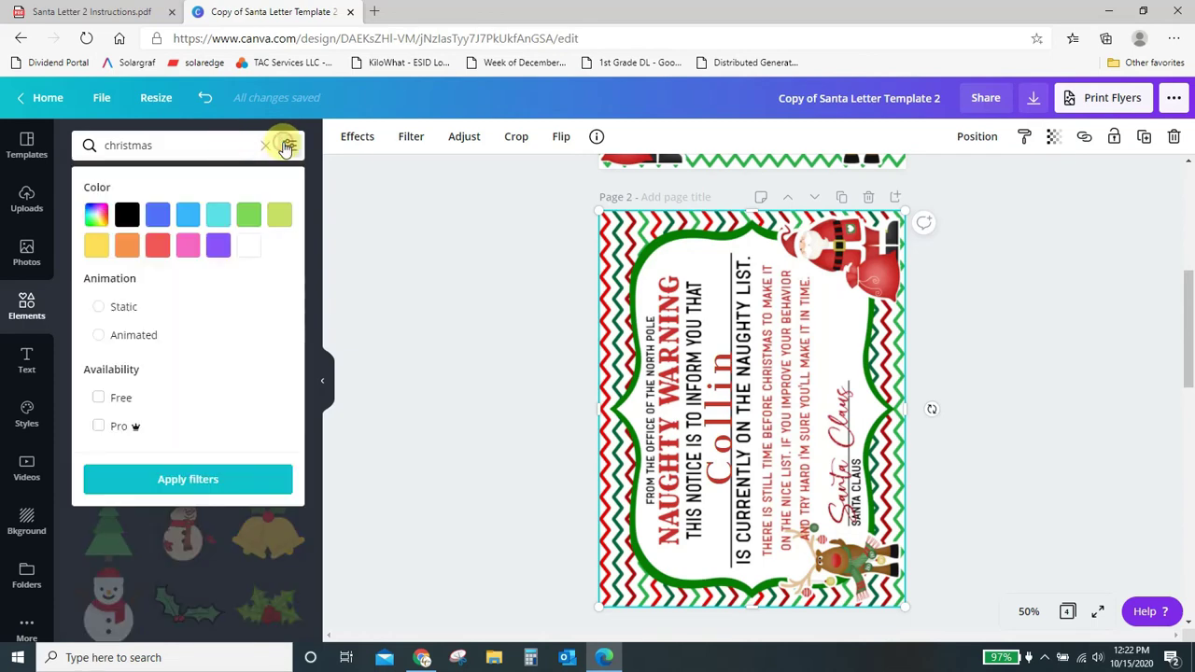
left_click(98, 398)
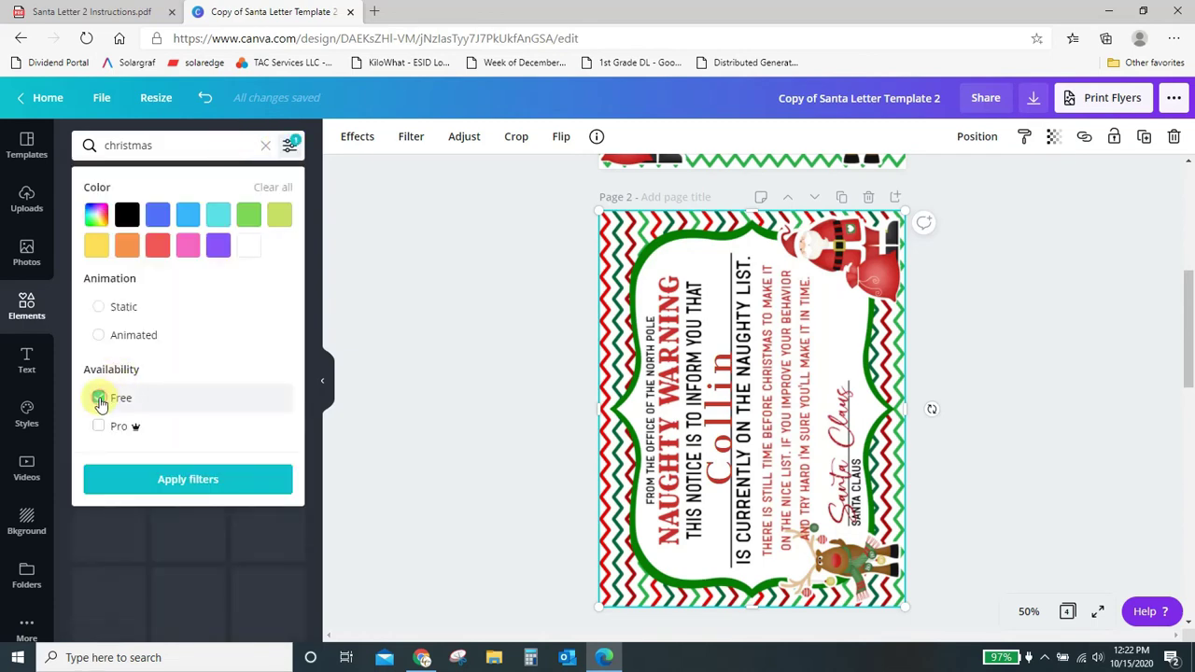
left_click(168, 479)
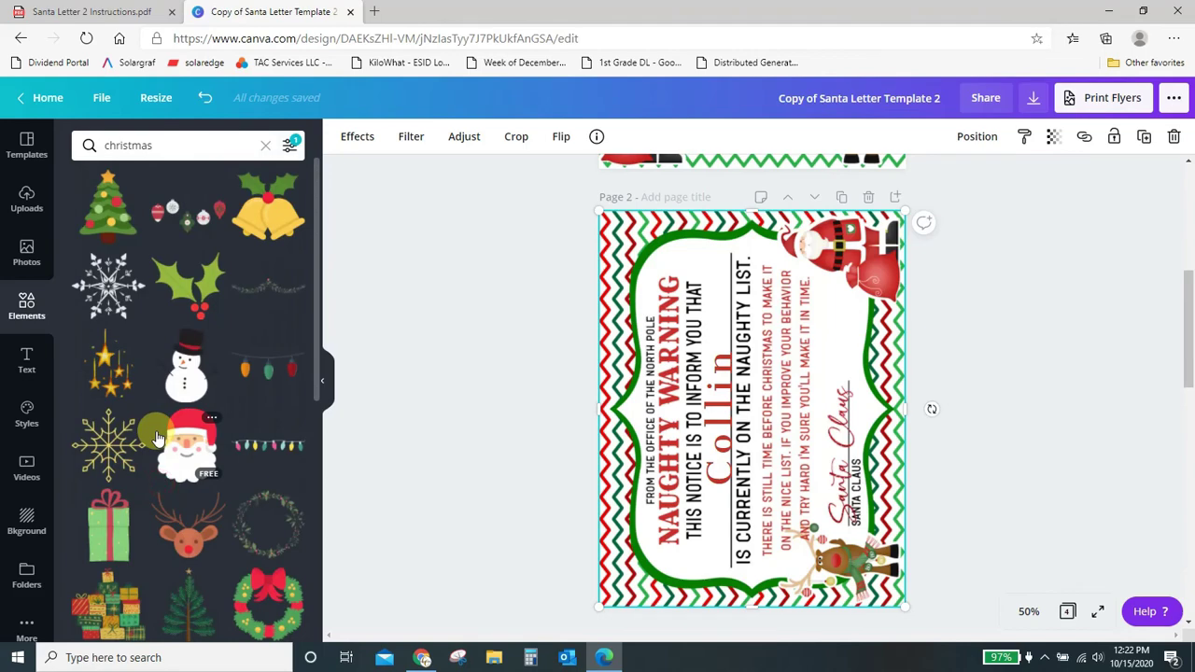
scroll(189, 523, "down", 4)
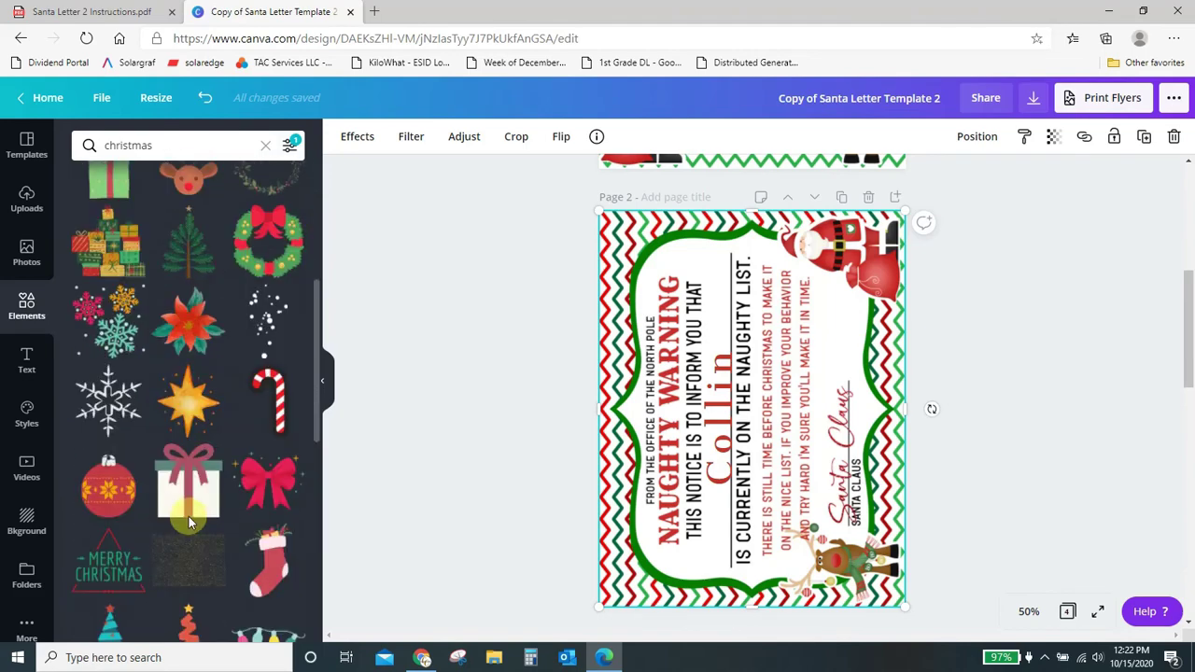
scroll(188, 516, "up", 4)
scroll(820, 475, "down", 7)
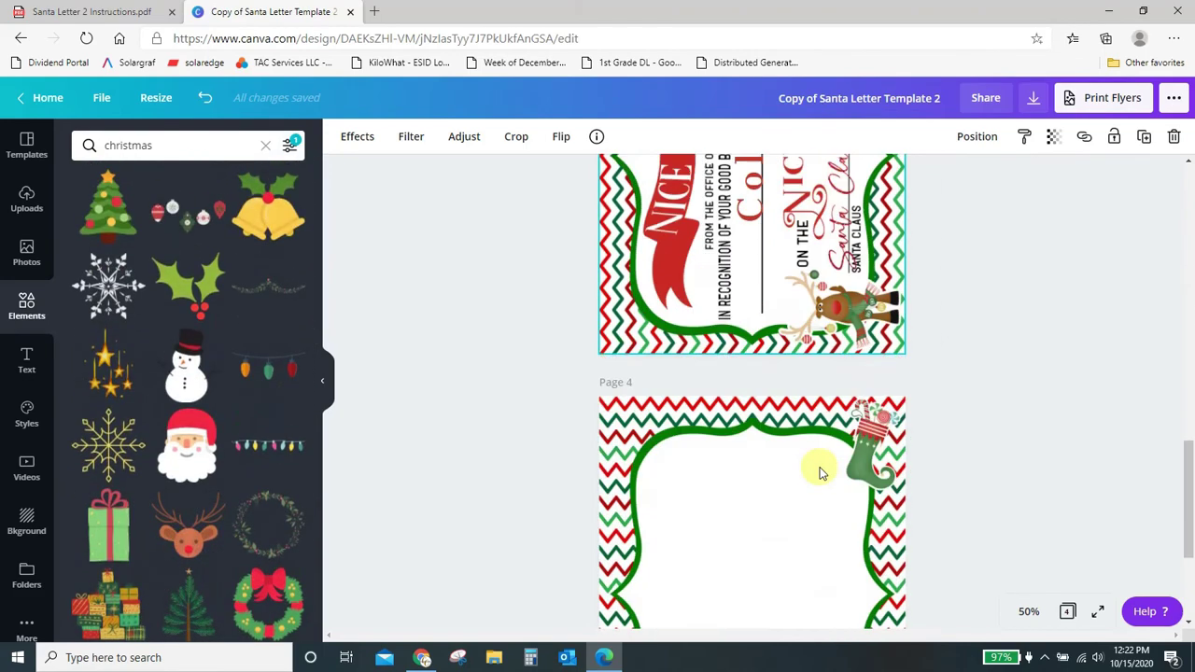
scroll(820, 475, "down", 3)
scroll(813, 458, "up", 3)
scroll(813, 458, "down", 3)
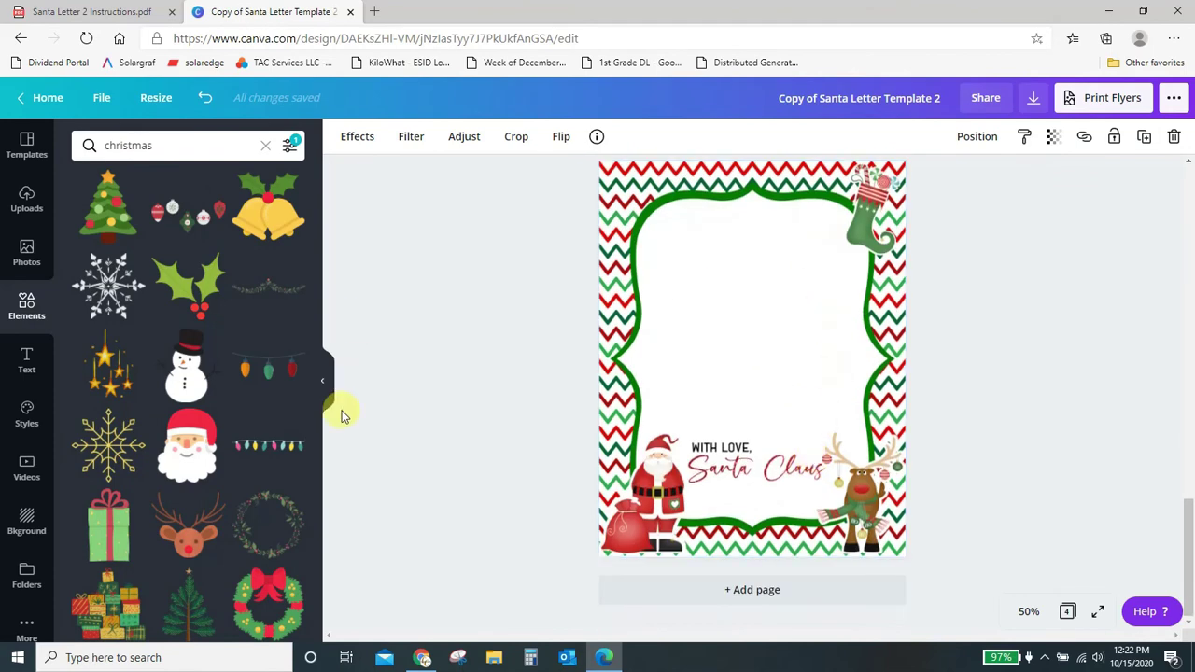
- Swap a reindeer face for a gingerbread house graphic, enlarged to fill page 4's frame
left_click(193, 538)
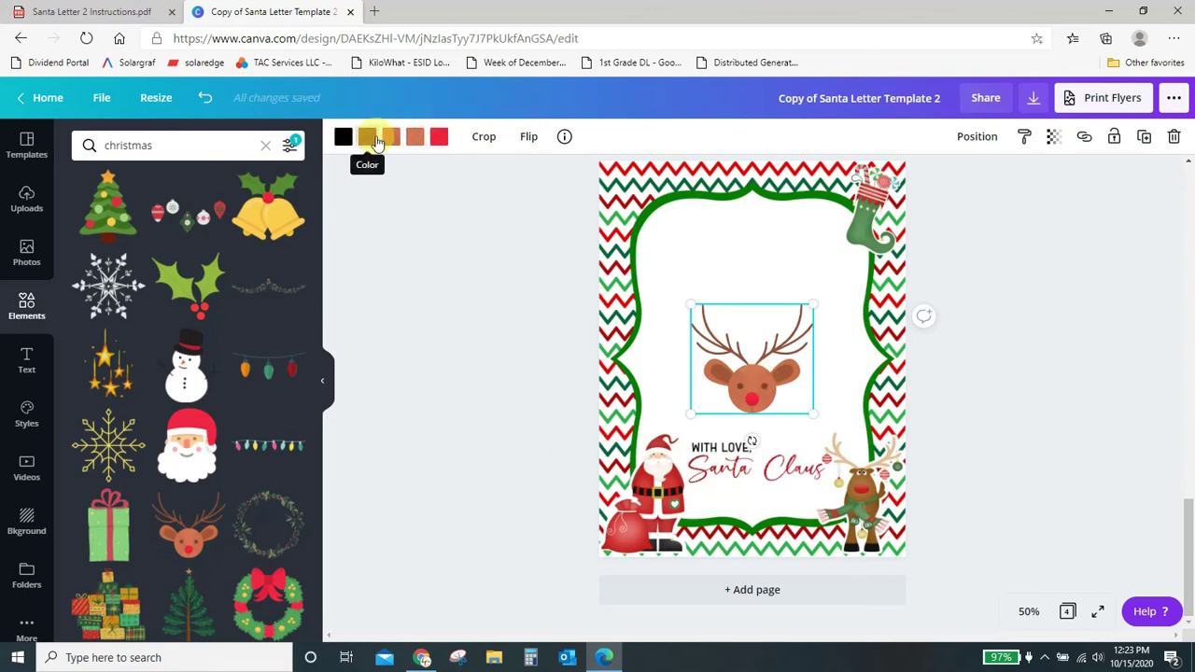
key("Delete")
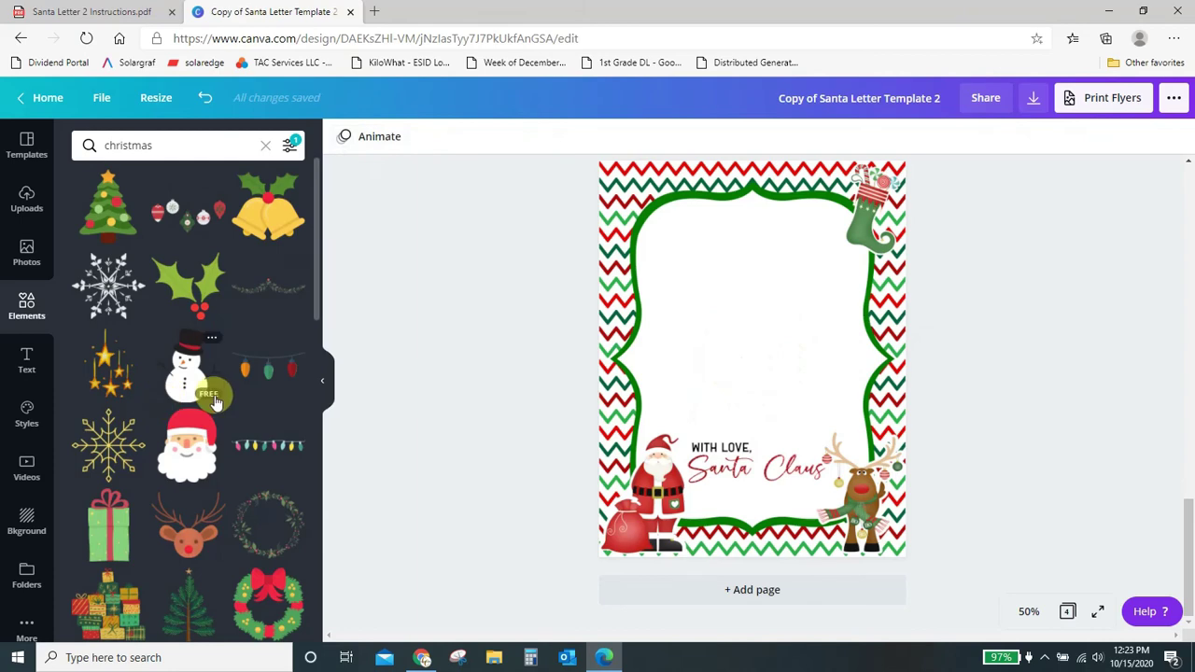
scroll(214, 398, "down", 10)
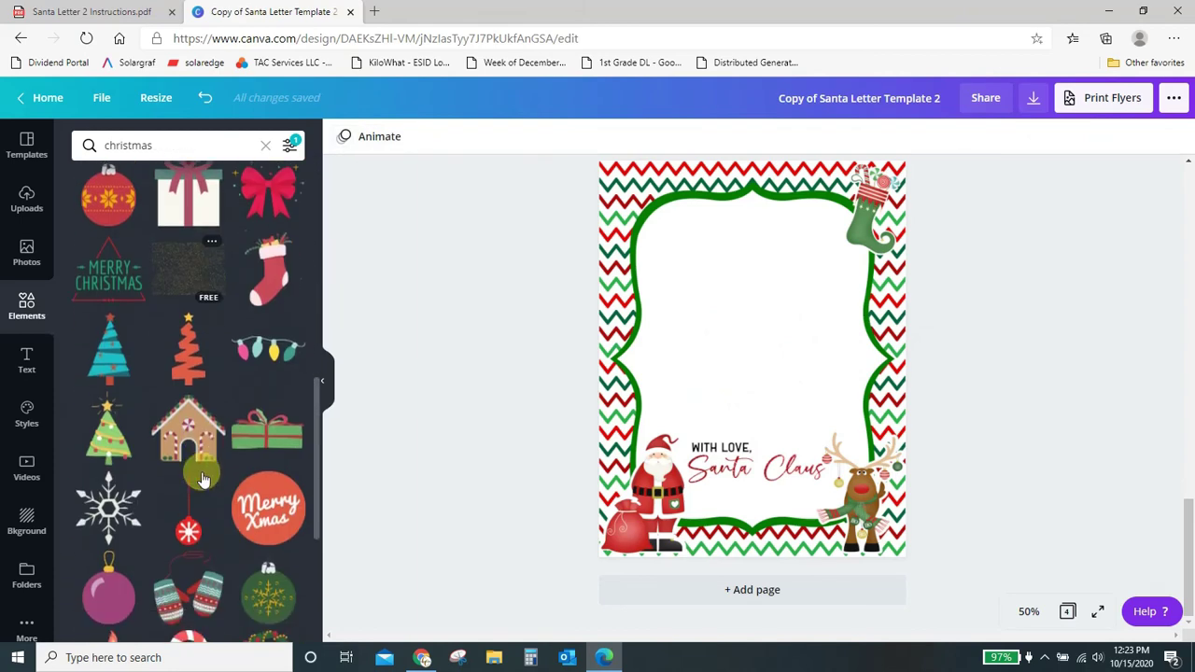
left_click(195, 432)
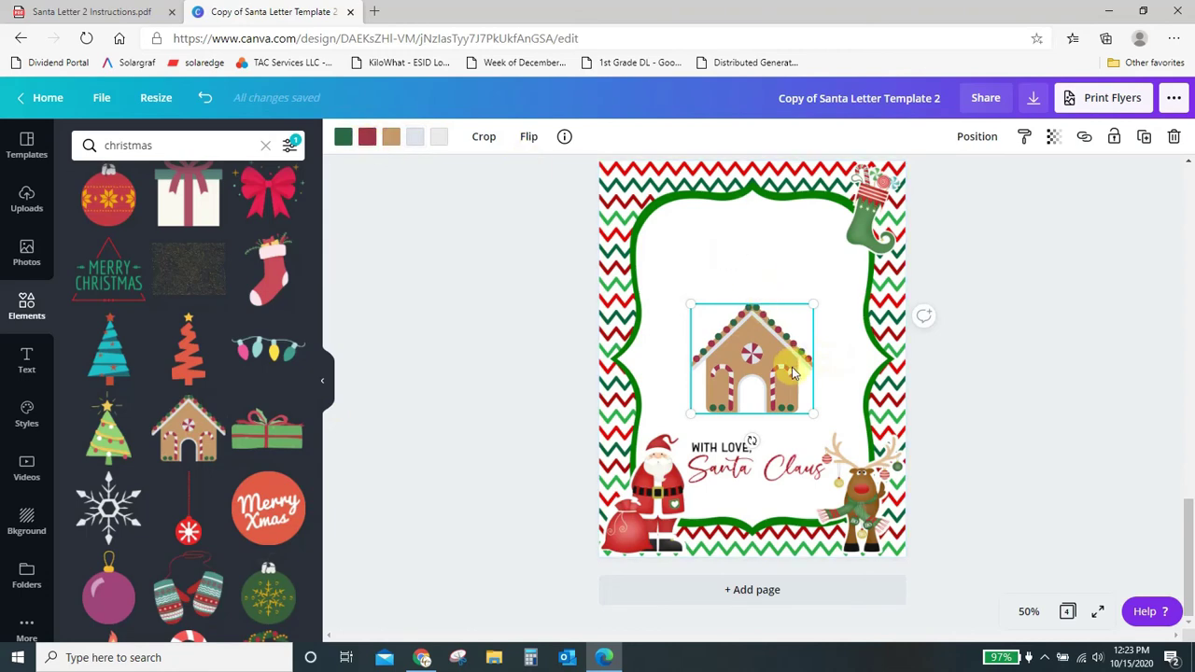
left_click_drag(810, 413, 937, 502)
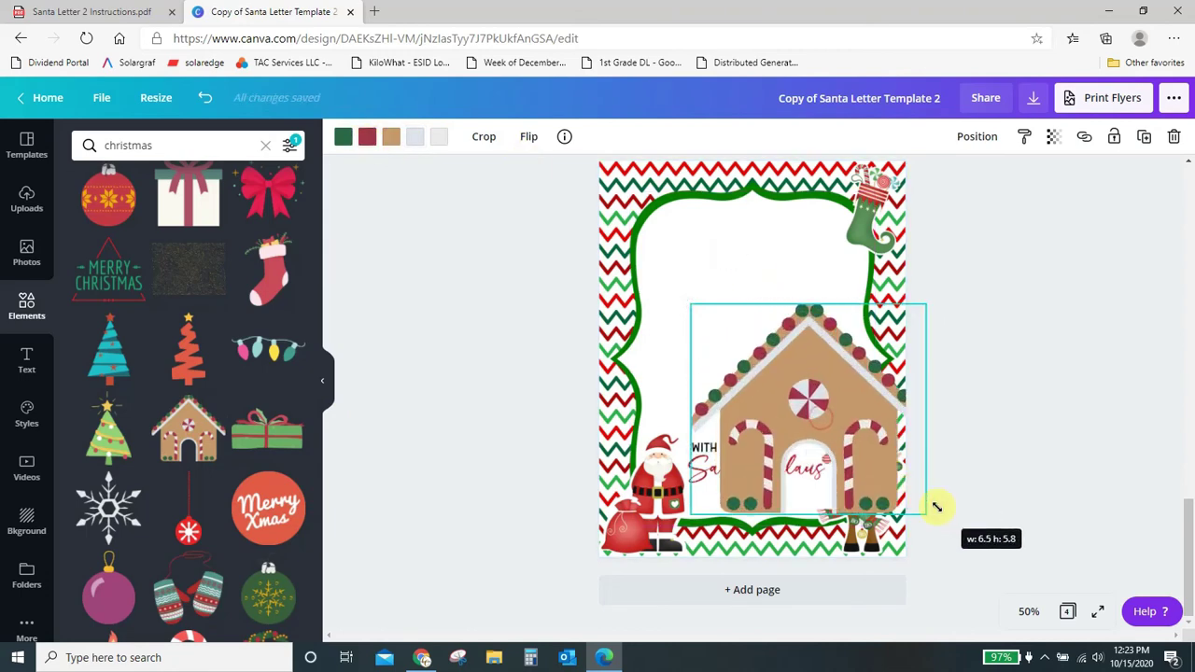
left_click_drag(874, 459, 811, 397)
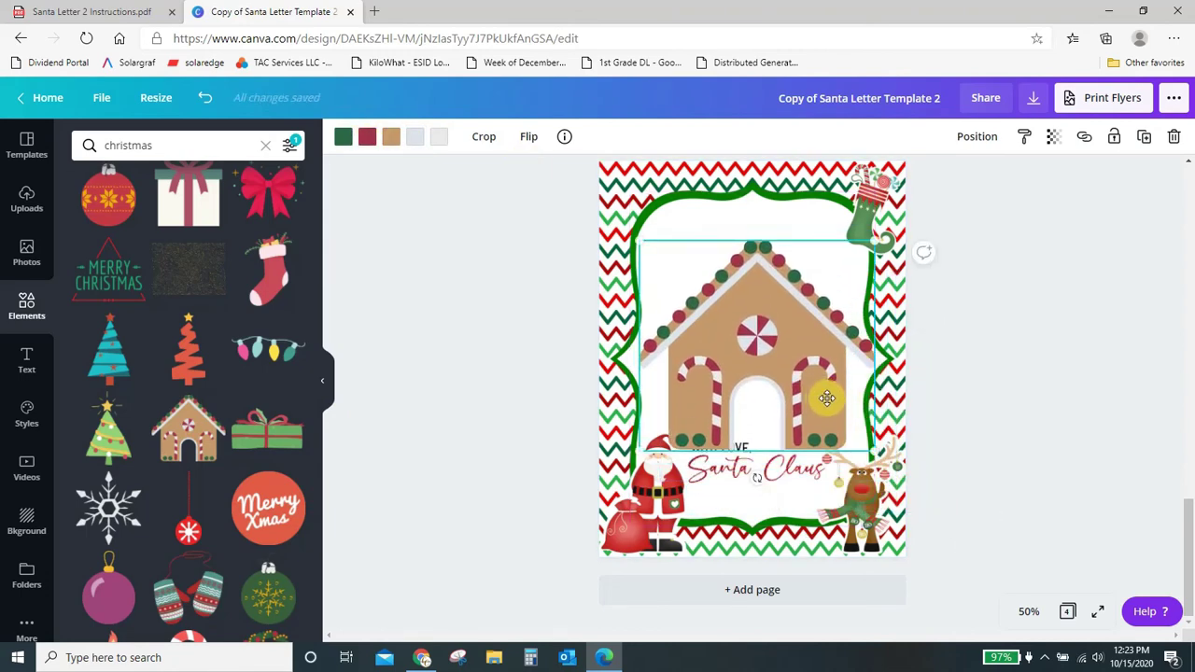
scroll(808, 397, "up", 3)
scroll(809, 397, "down", 3)
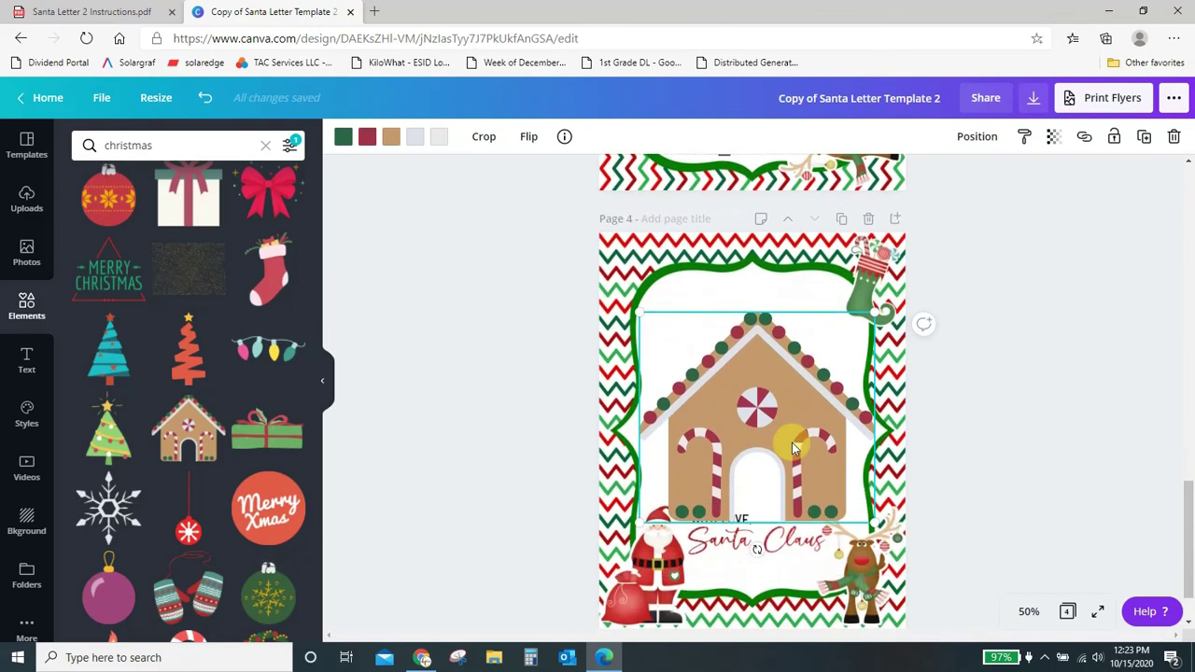
scroll(778, 417, "up", 5)
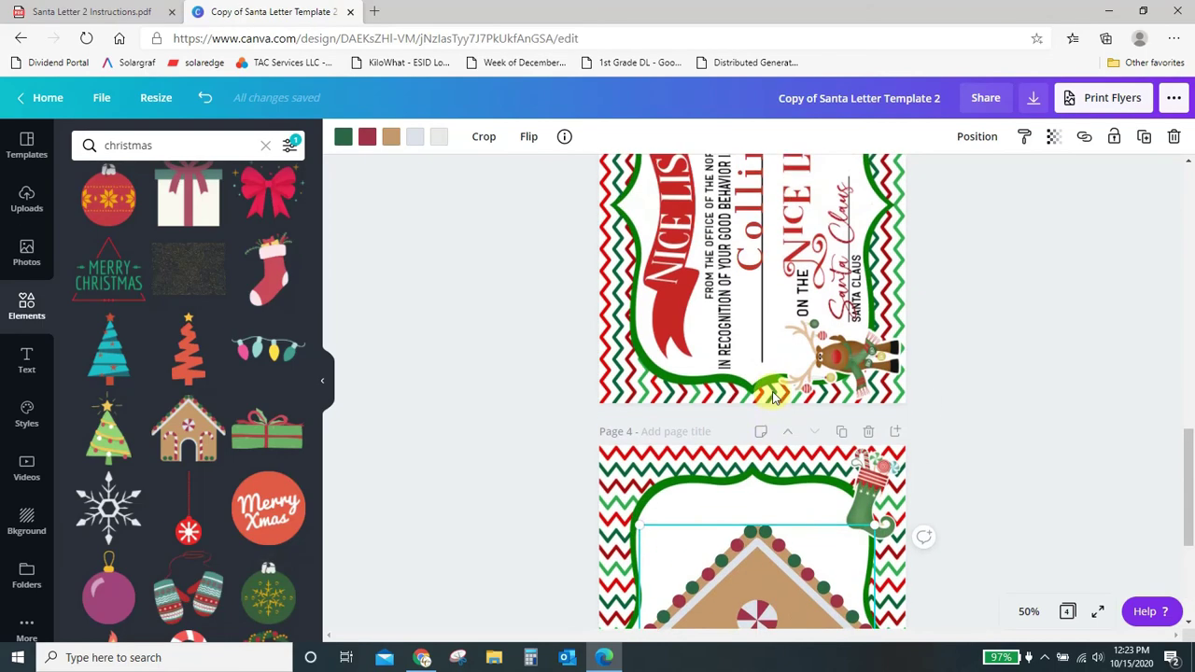
scroll(764, 426, "down", 6)
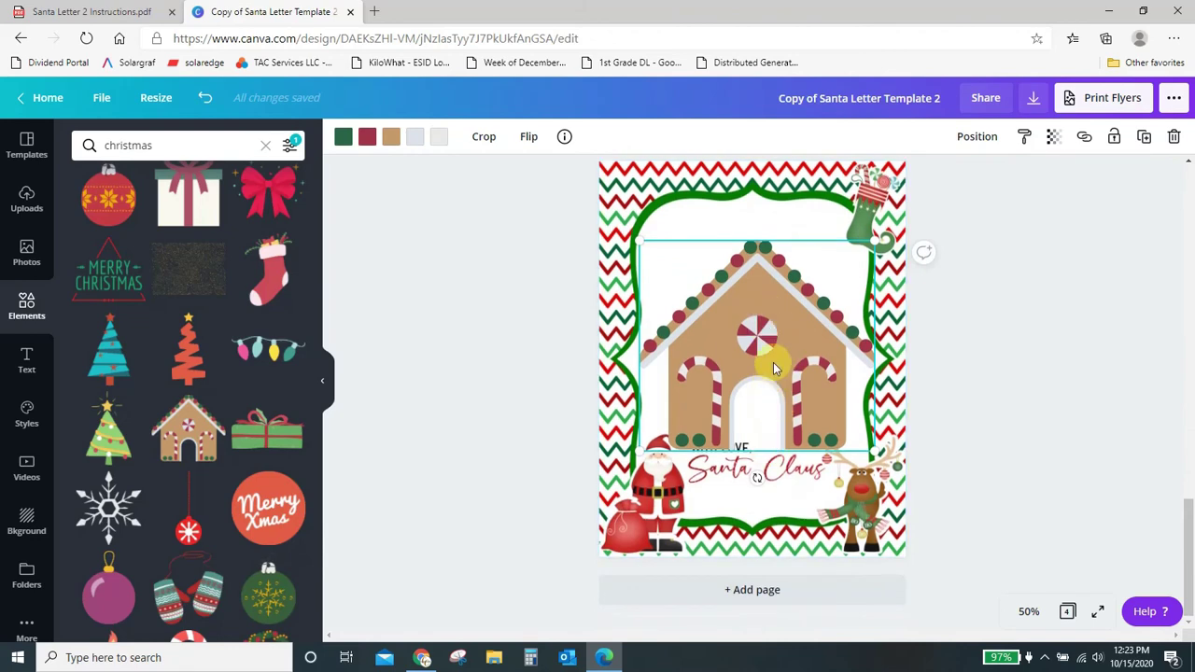
- Undo the gingerbread house's move, resize and placement so page 4's frame is empty
left_click(205, 98)
left_click(205, 98)
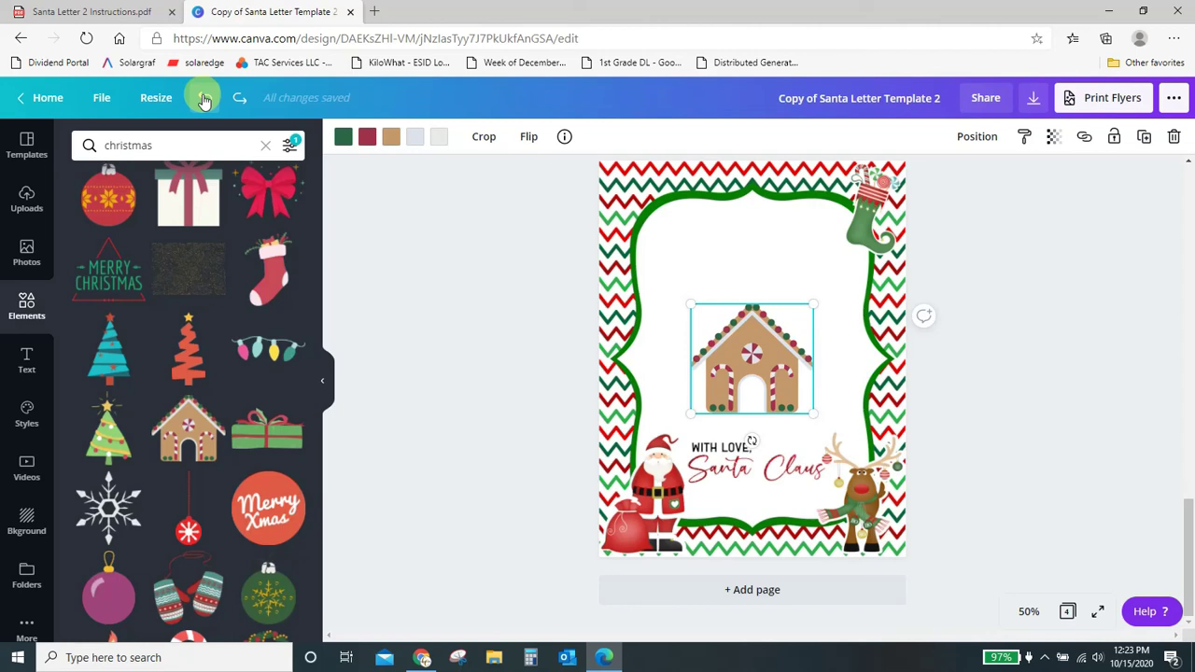
left_click(240, 99)
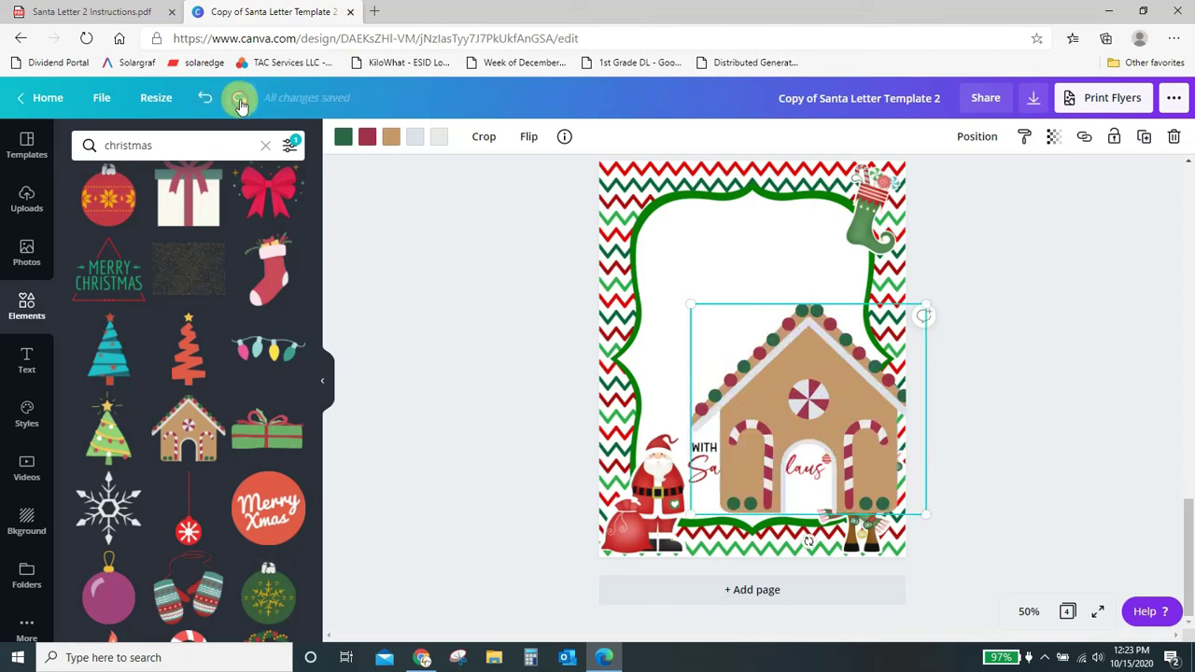
left_click(240, 99)
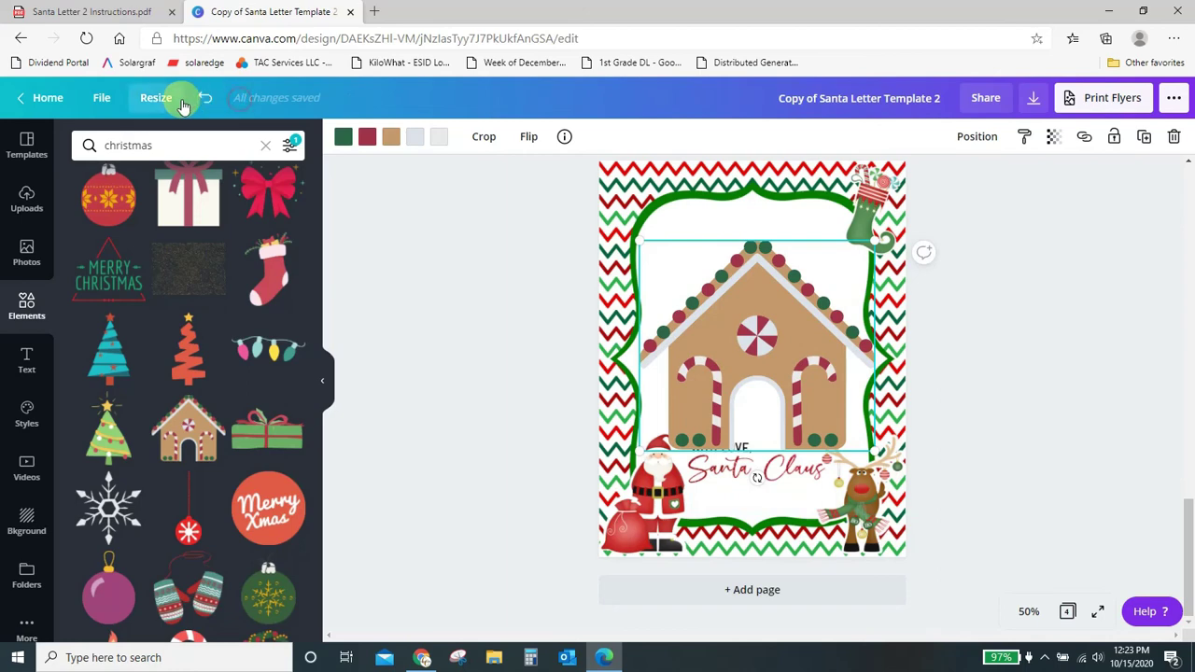
left_click(207, 100)
left_click(208, 101)
left_click(207, 101)
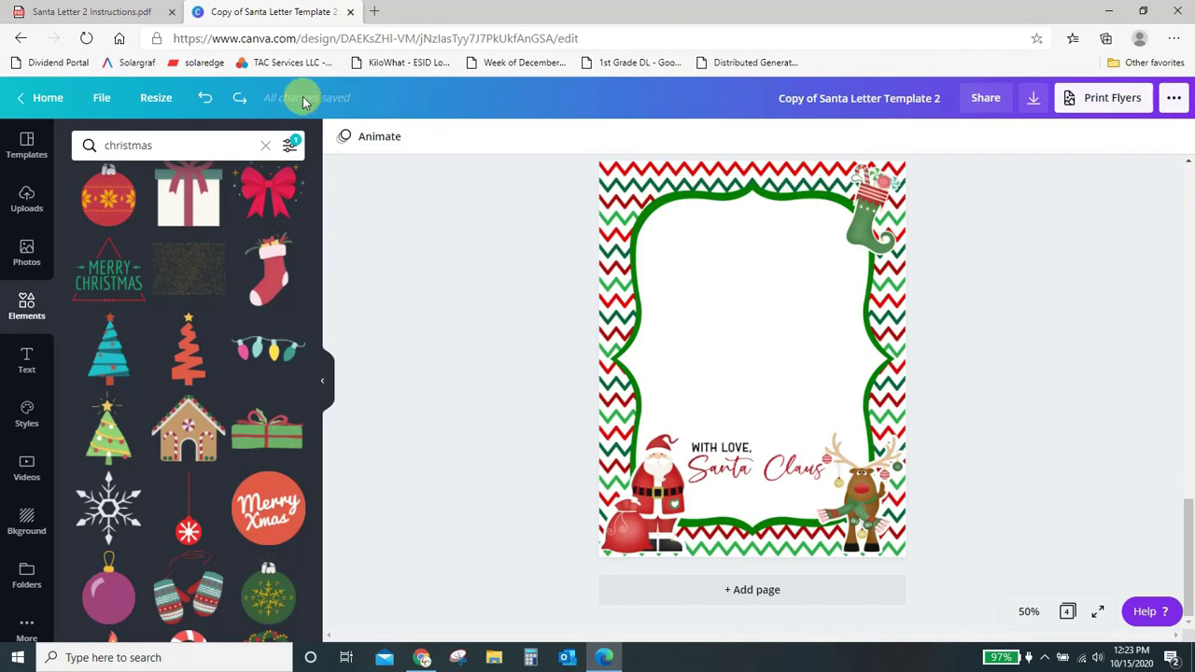
- Add a text box with the child's name on page 1 and move it up near DEAR
scroll(781, 395, "down", 5)
scroll(784, 397, "up", 2)
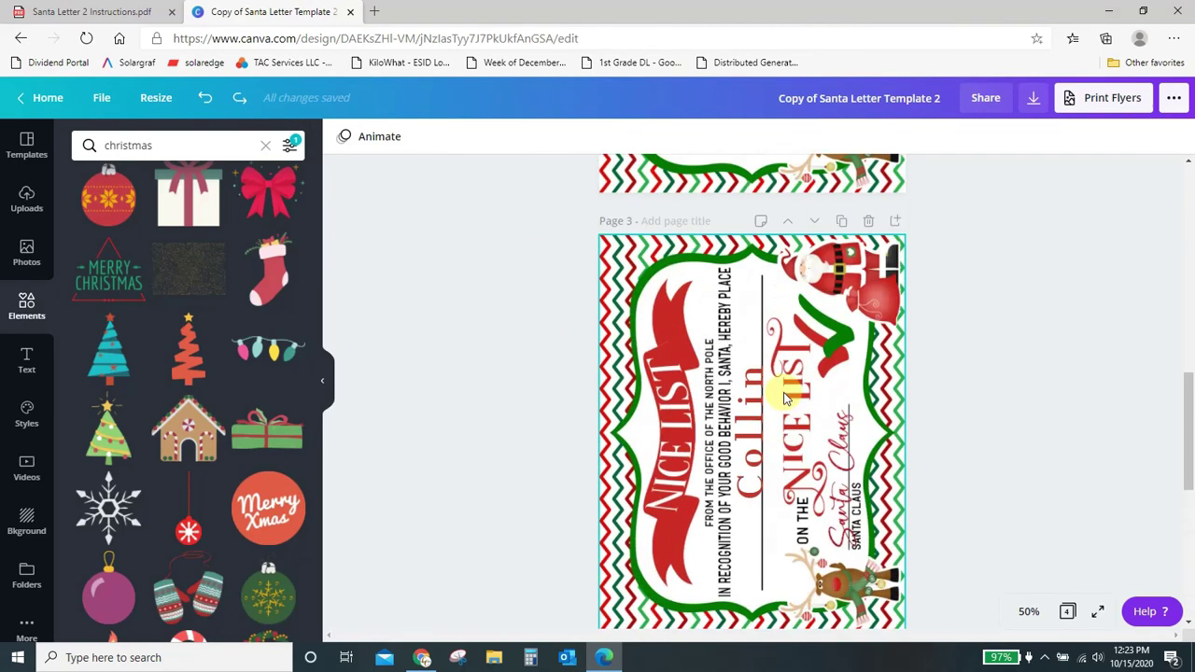
scroll(785, 397, "up", 9)
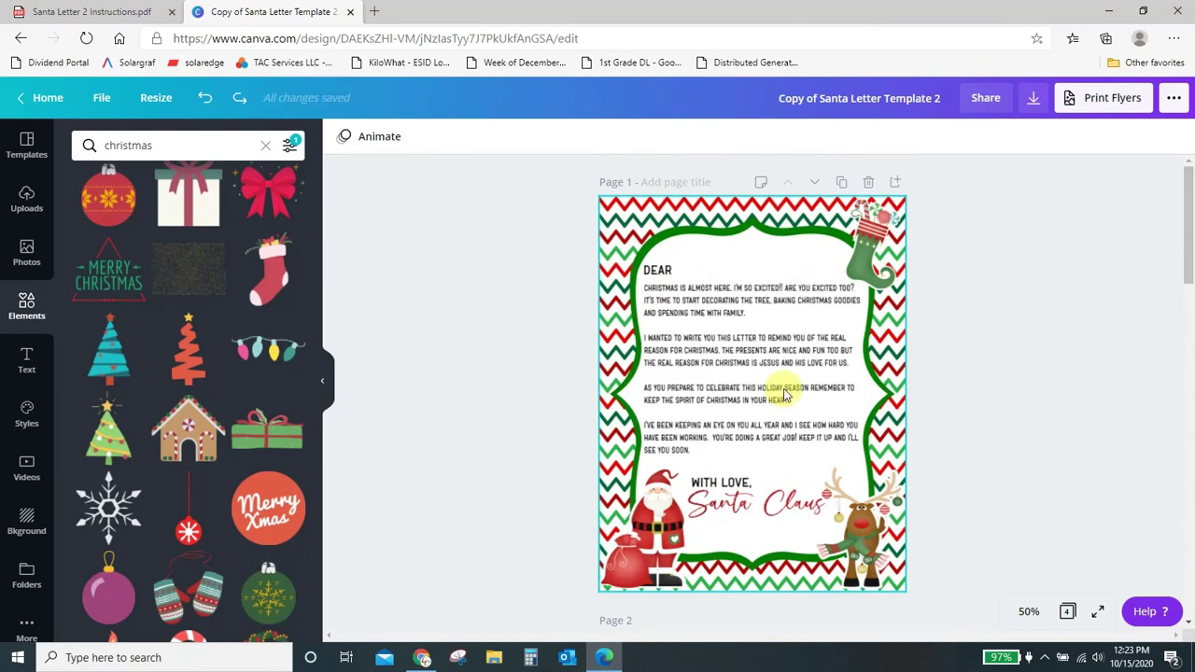
scroll(784, 395, "down", 10)
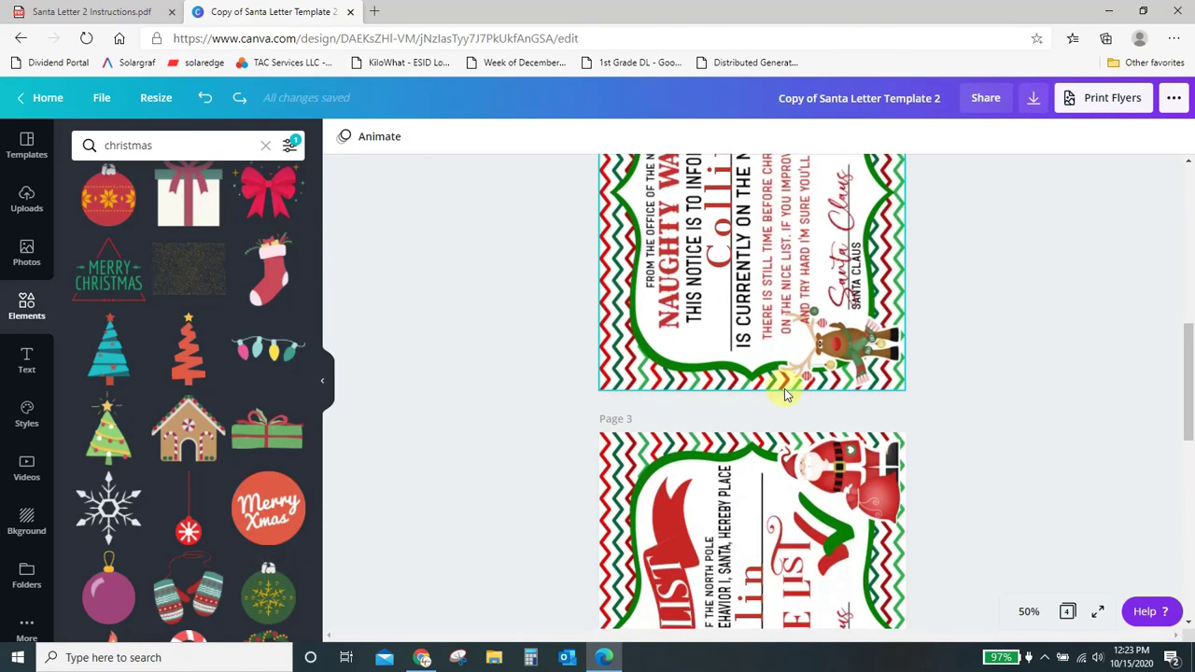
scroll(791, 385, "up", 6)
scroll(792, 385, "up", 4)
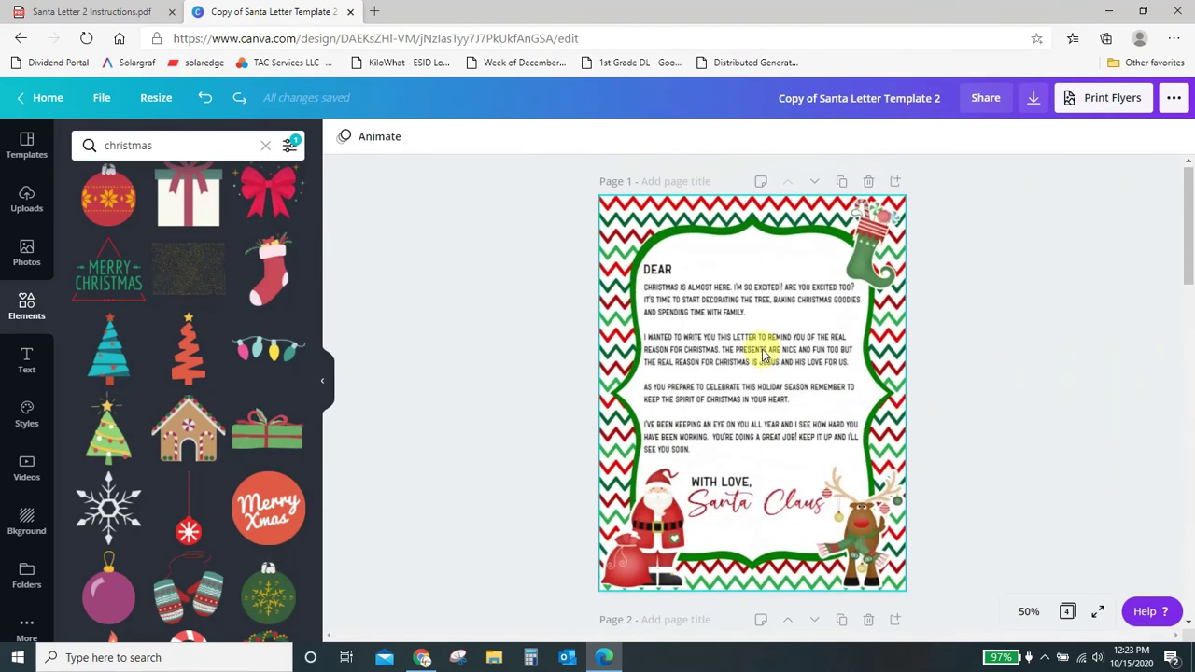
left_click(710, 271)
type("tCollin")
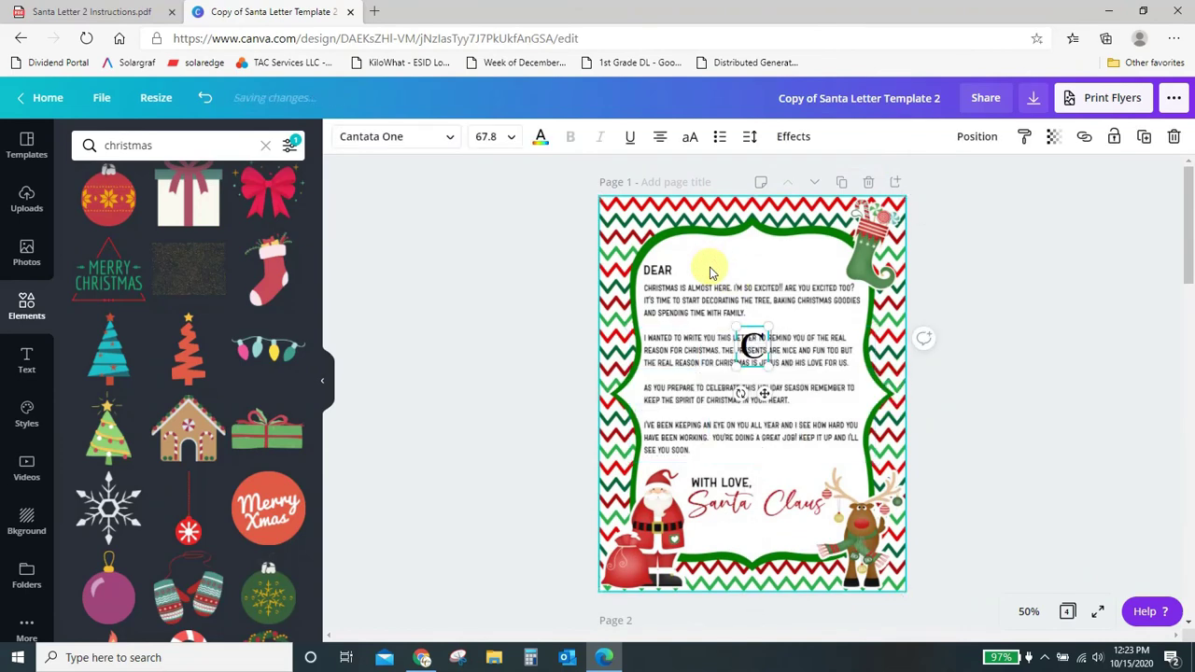
left_click(737, 448)
left_click(739, 349)
left_click_drag(739, 350, 745, 265)
- Set the name's letter spacing to 52 and place it right beside DEAR
left_click(750, 137)
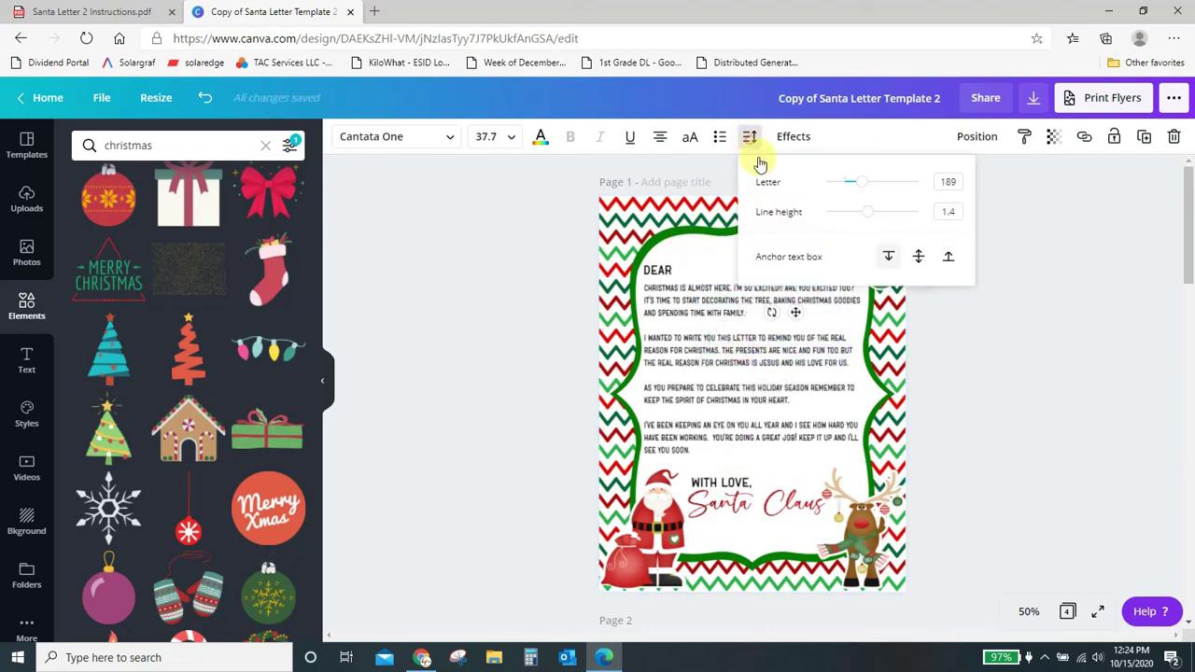
left_click_drag(849, 187, 851, 187)
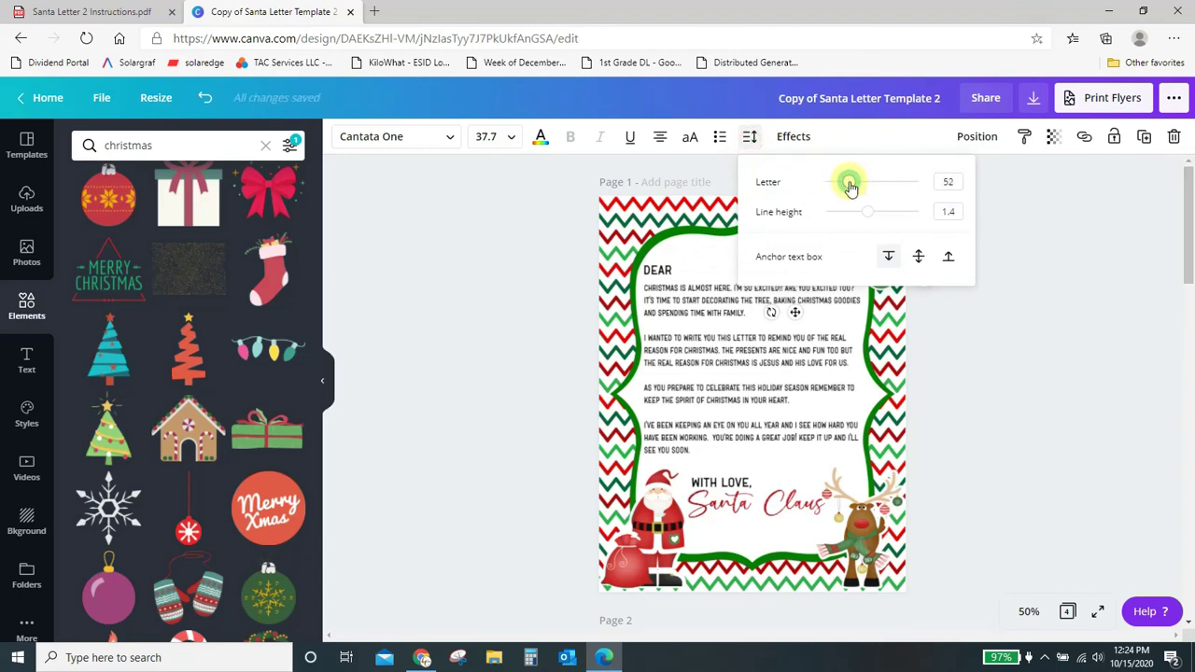
left_click(798, 425)
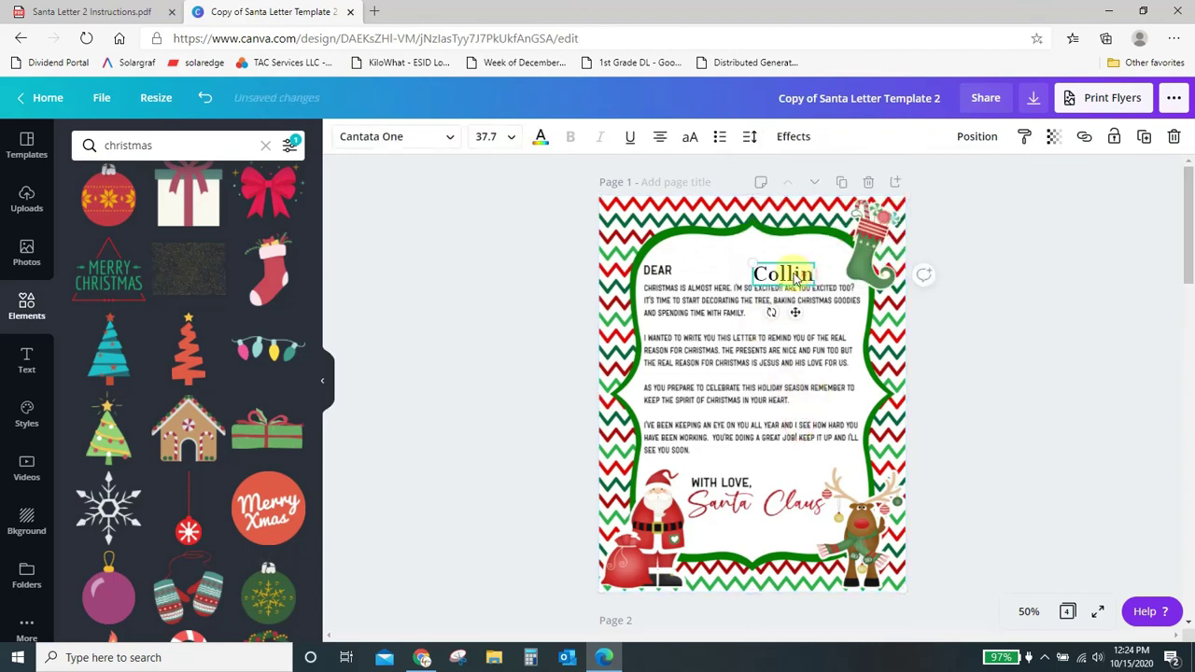
left_click_drag(804, 275, 727, 270)
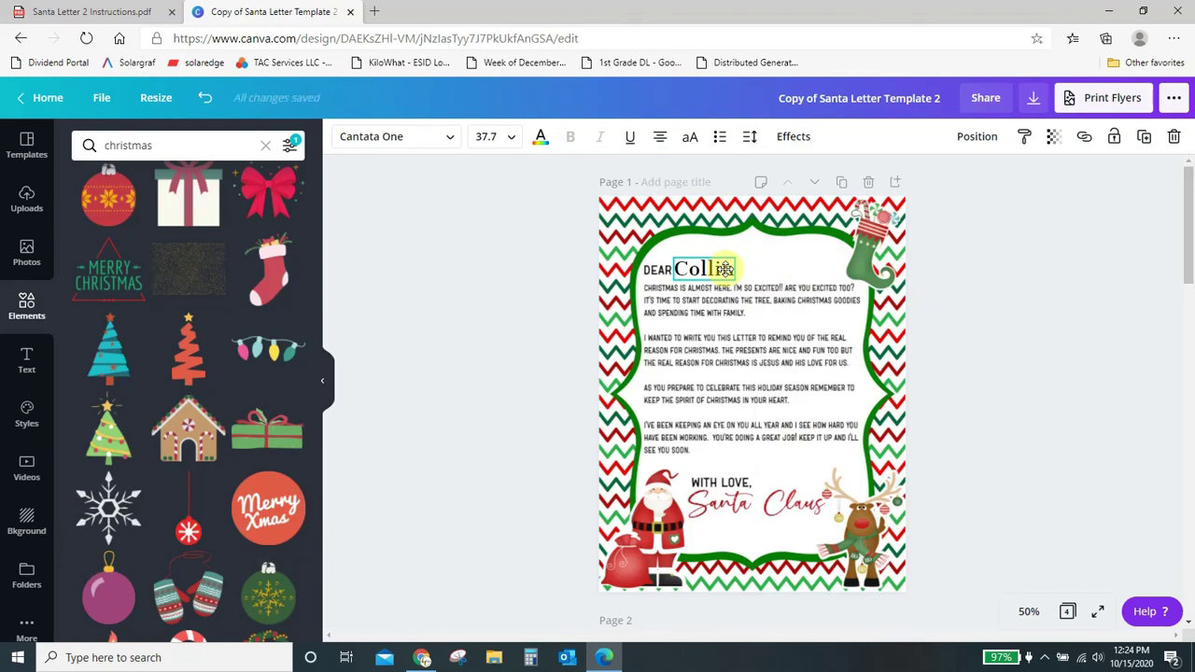
left_click(744, 374)
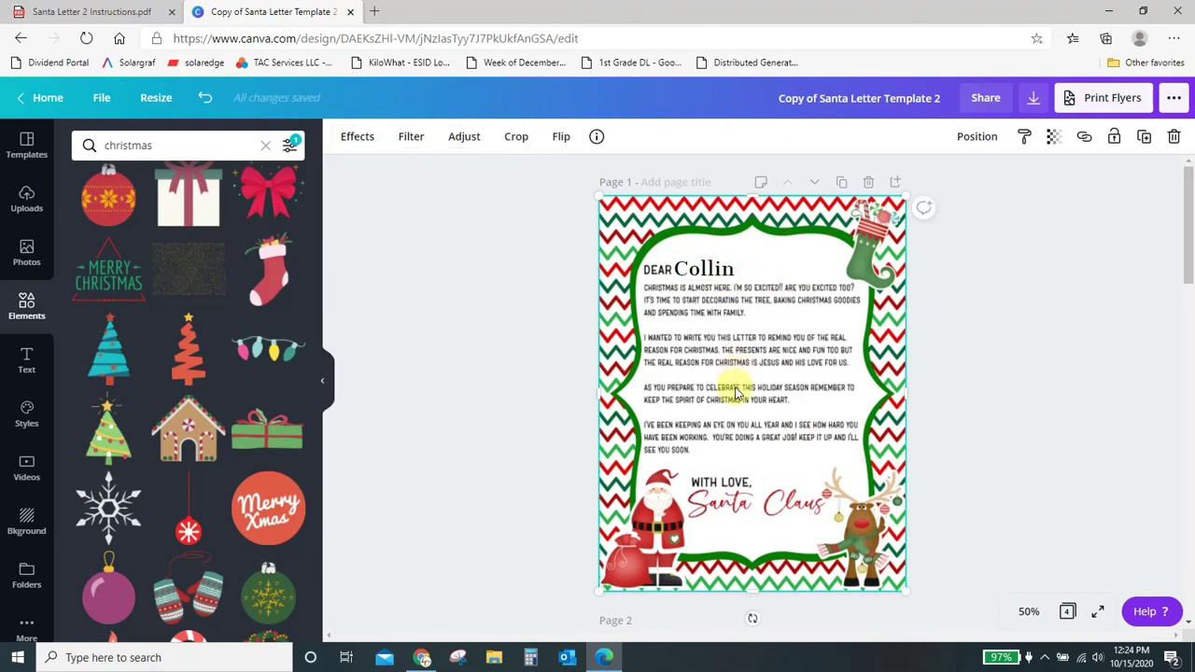
scroll(736, 392, "down", 15)
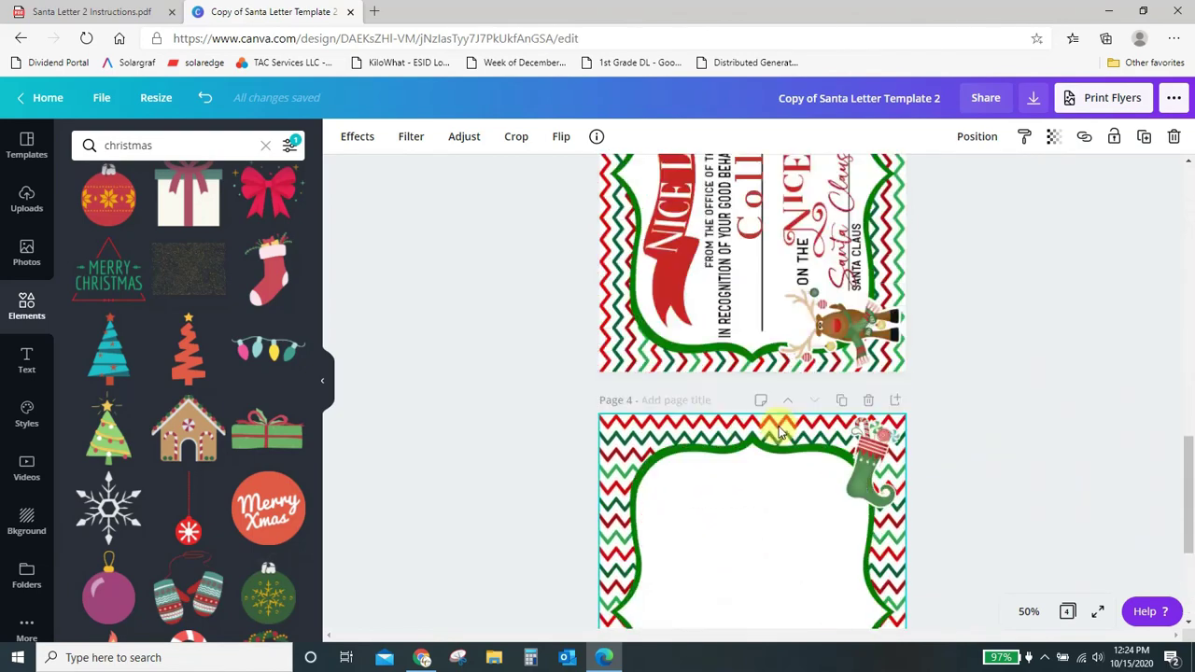
scroll(780, 432, "up", 15)
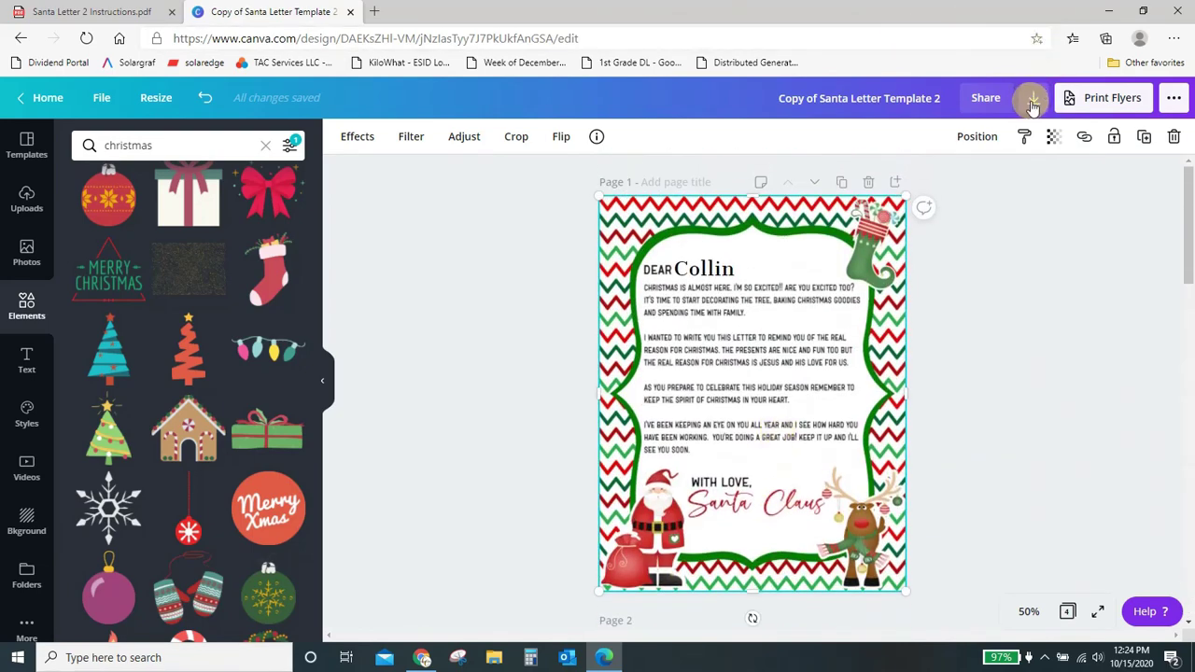
- Choose PNG as the download file type
left_click(1032, 100)
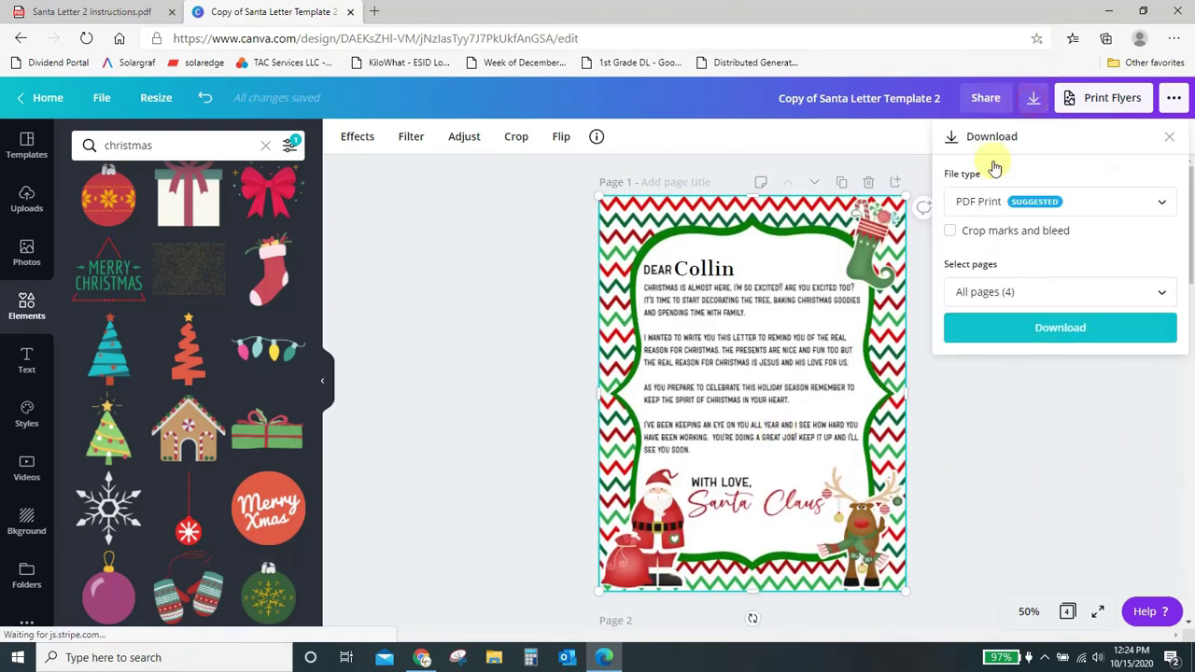
left_click(996, 213)
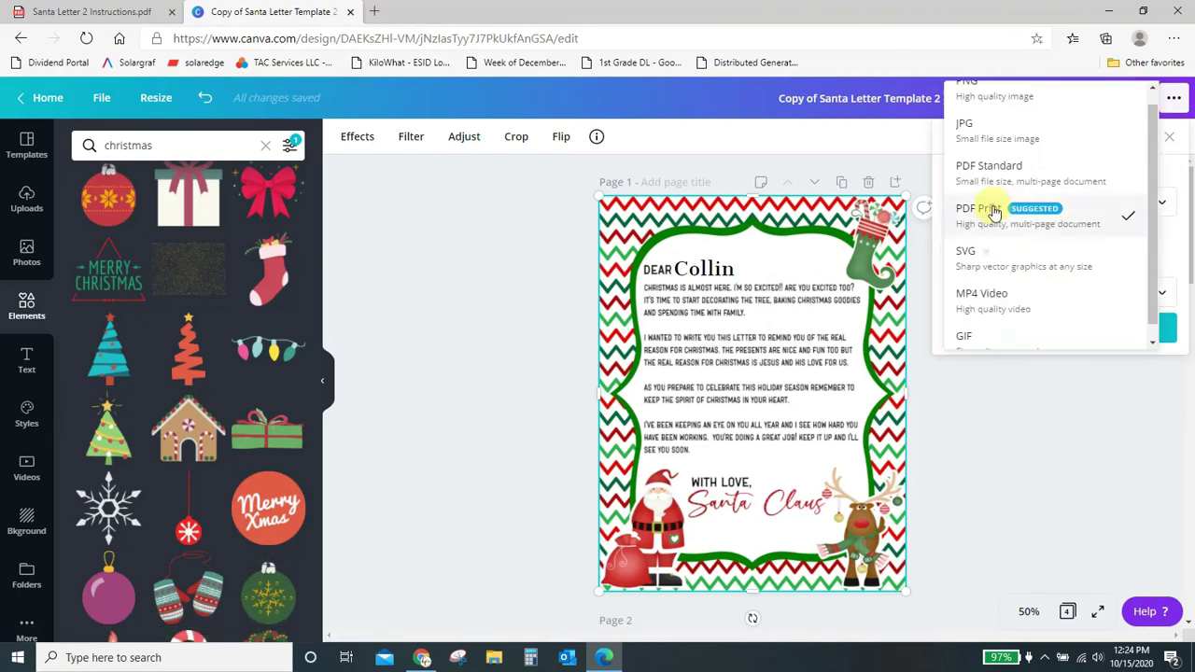
scroll(994, 204, "up", 1)
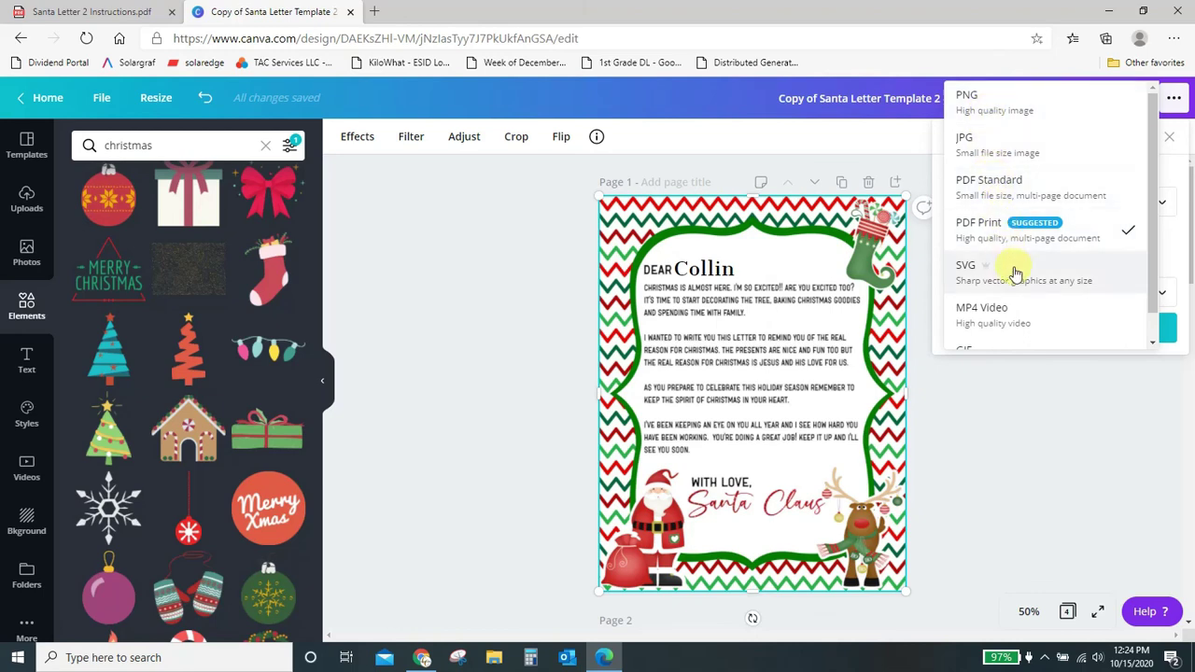
scroll(1014, 267, "down", 1)
scroll(1018, 265, "up", 1)
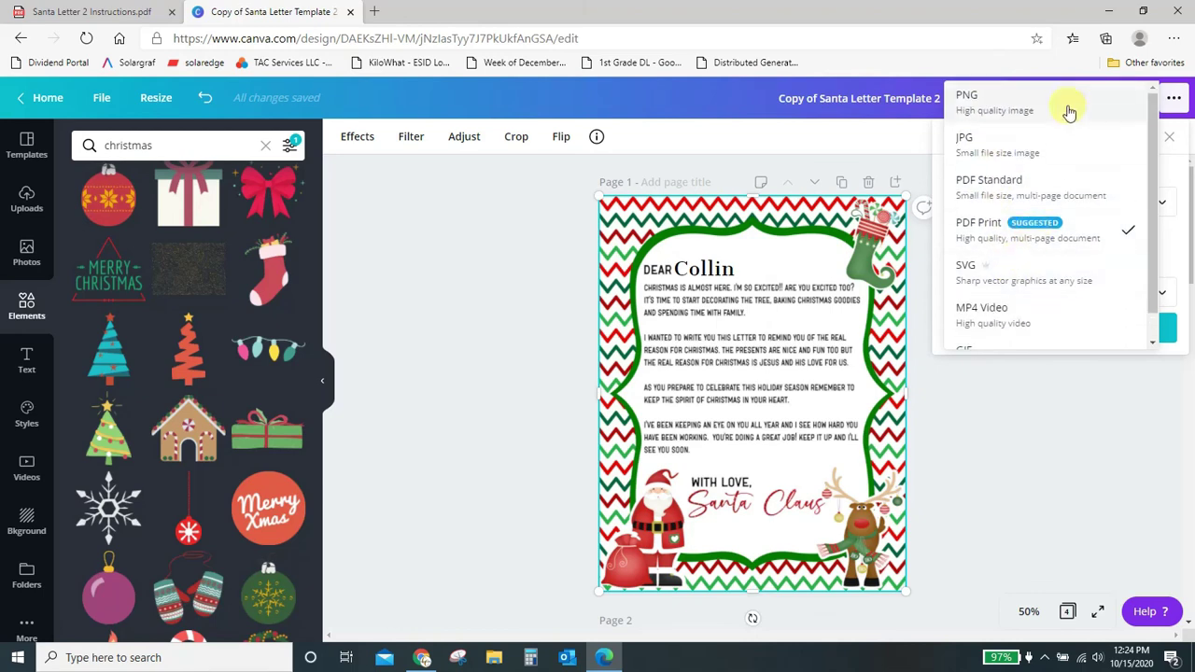
left_click(997, 110)
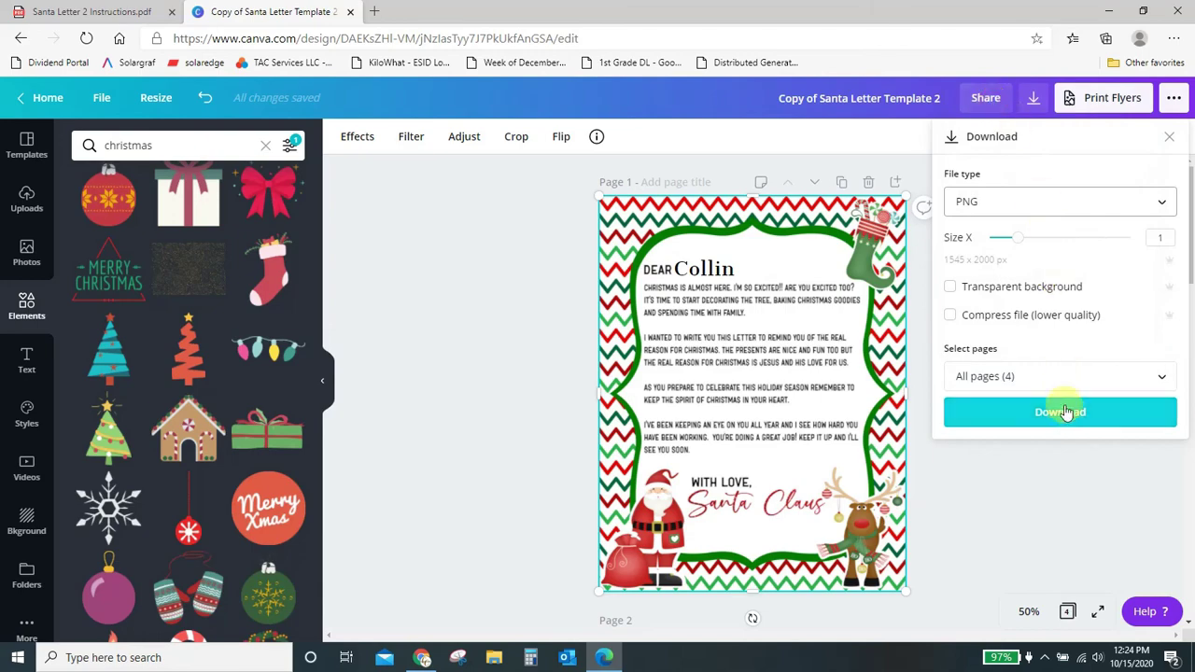
scroll(752, 362, "down", 7)
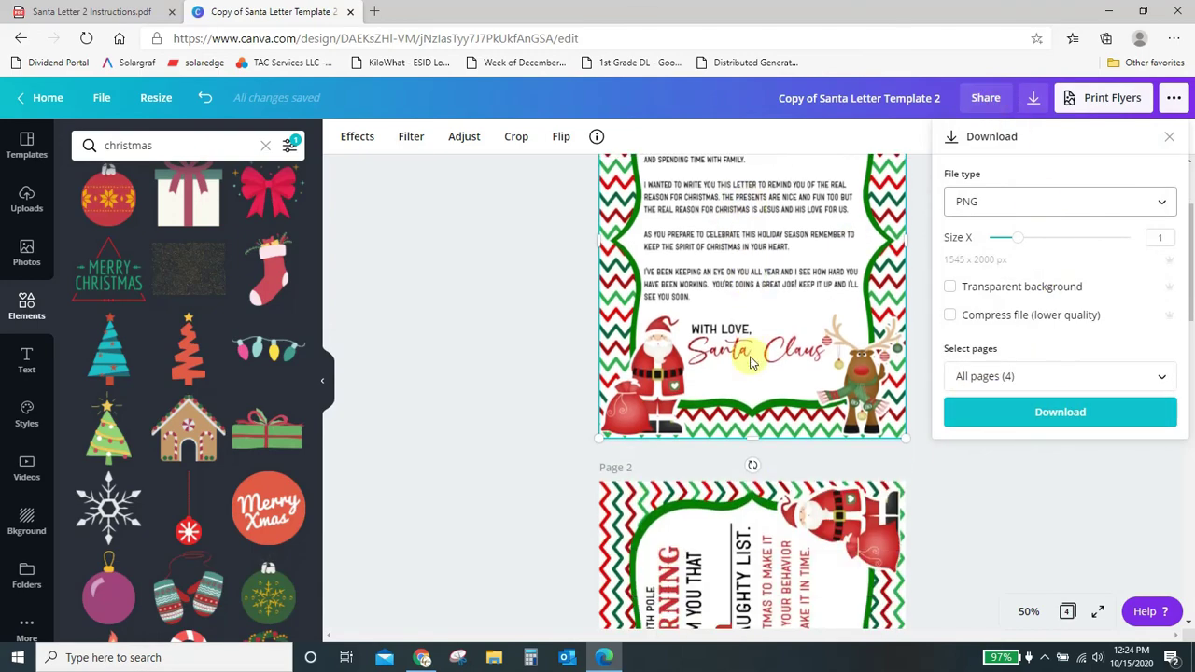
scroll(764, 402, "up", 7)
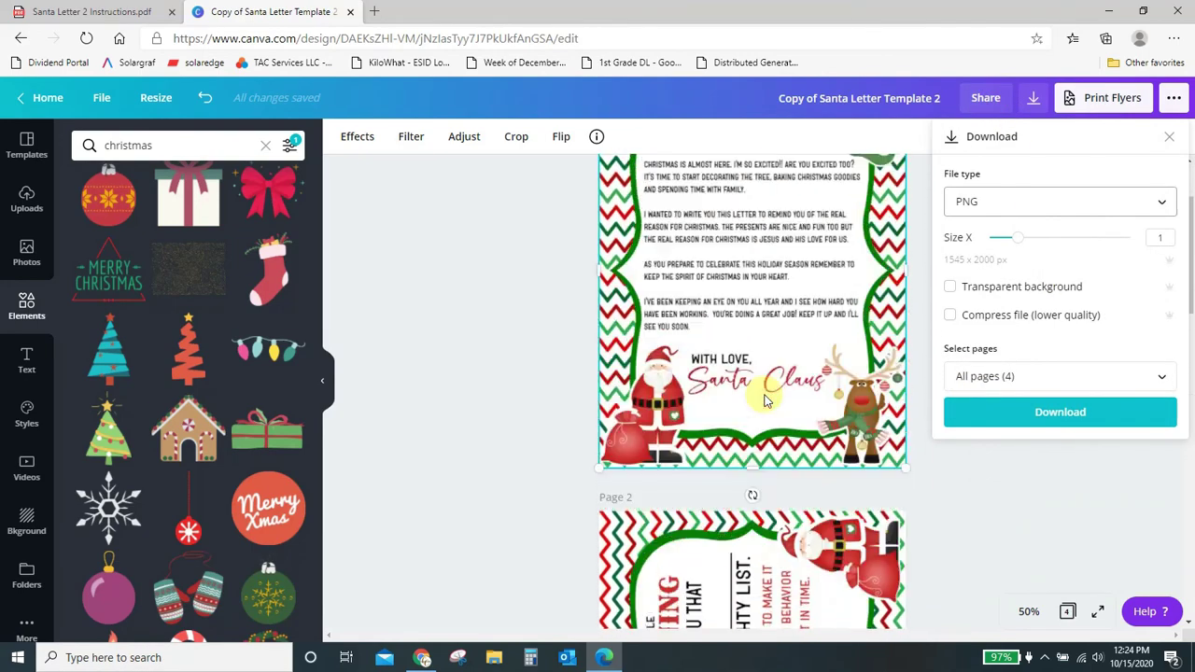
- Select only pages 1, 2 and 3 and start the download
left_click(1096, 376)
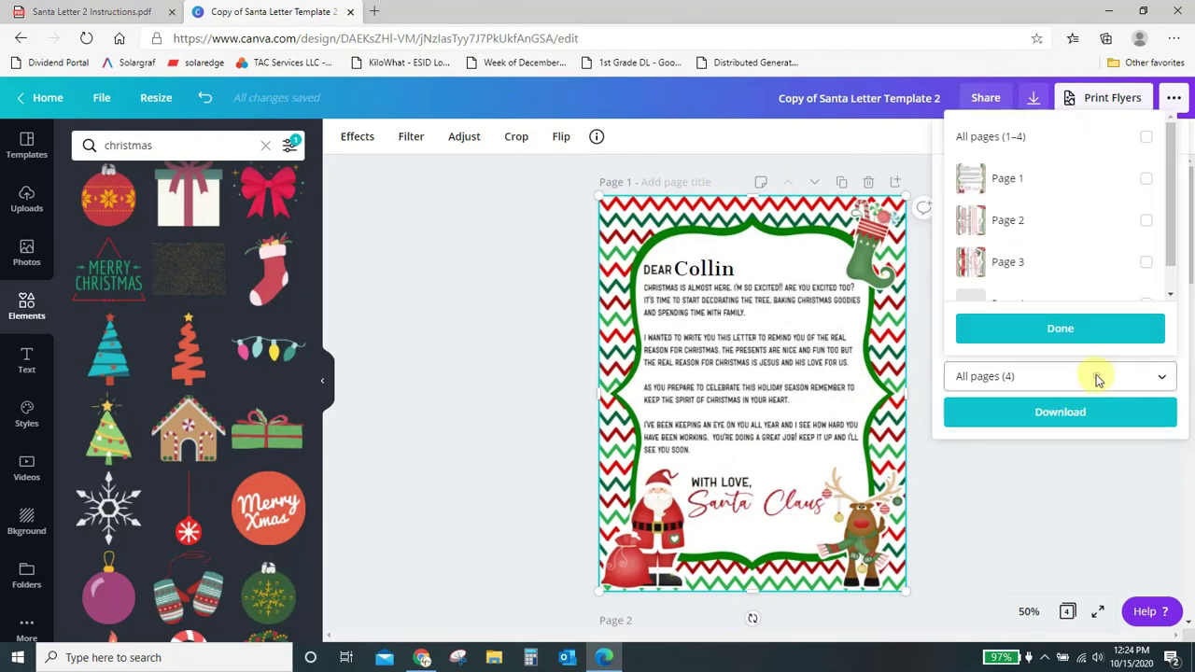
left_click(1006, 180)
left_click(1009, 222)
left_click(1012, 260)
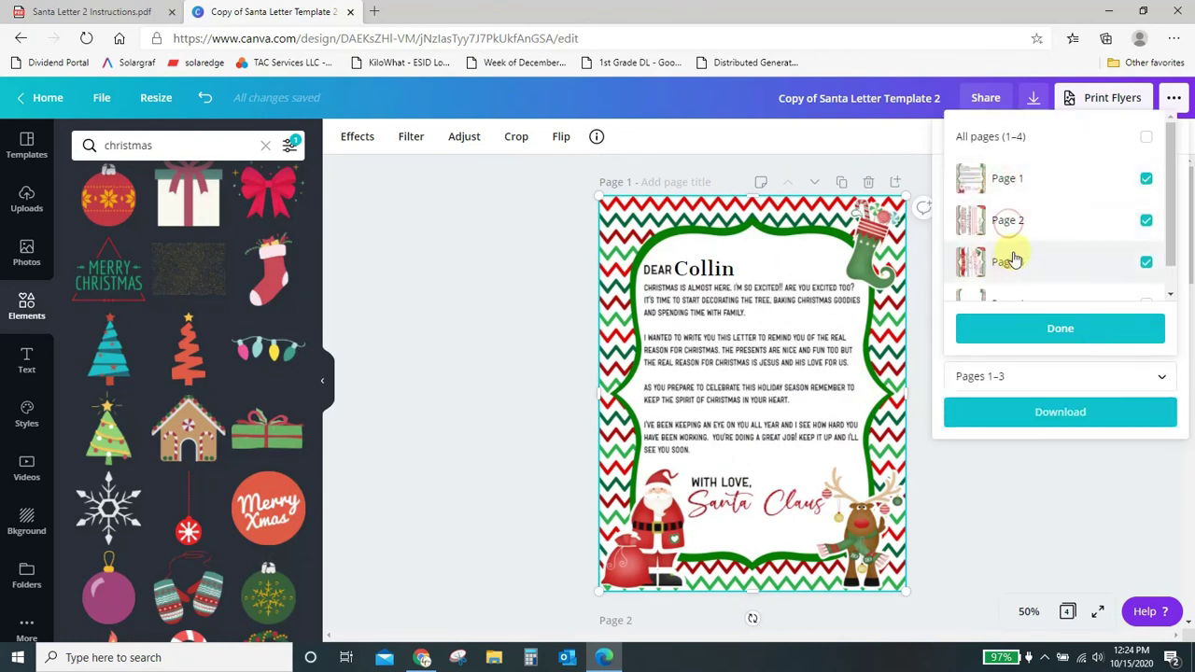
left_click(1111, 329)
left_click(1084, 411)
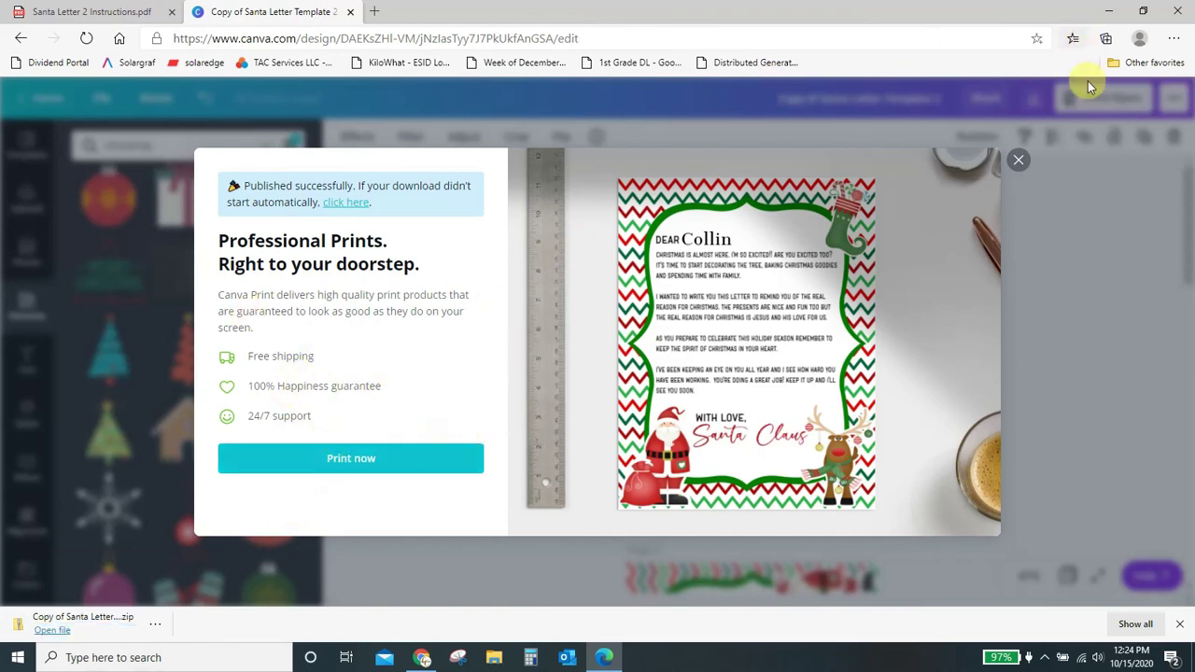
- Close the 'Published successfully' popup once the zip download finishes
left_click(1018, 160)
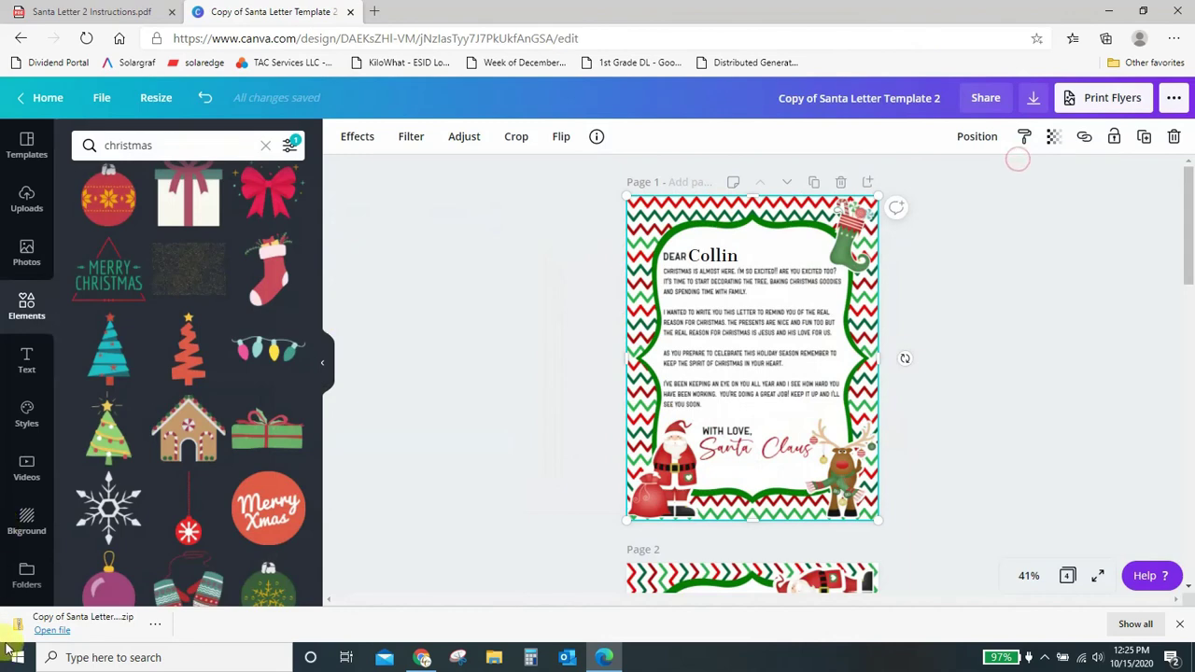